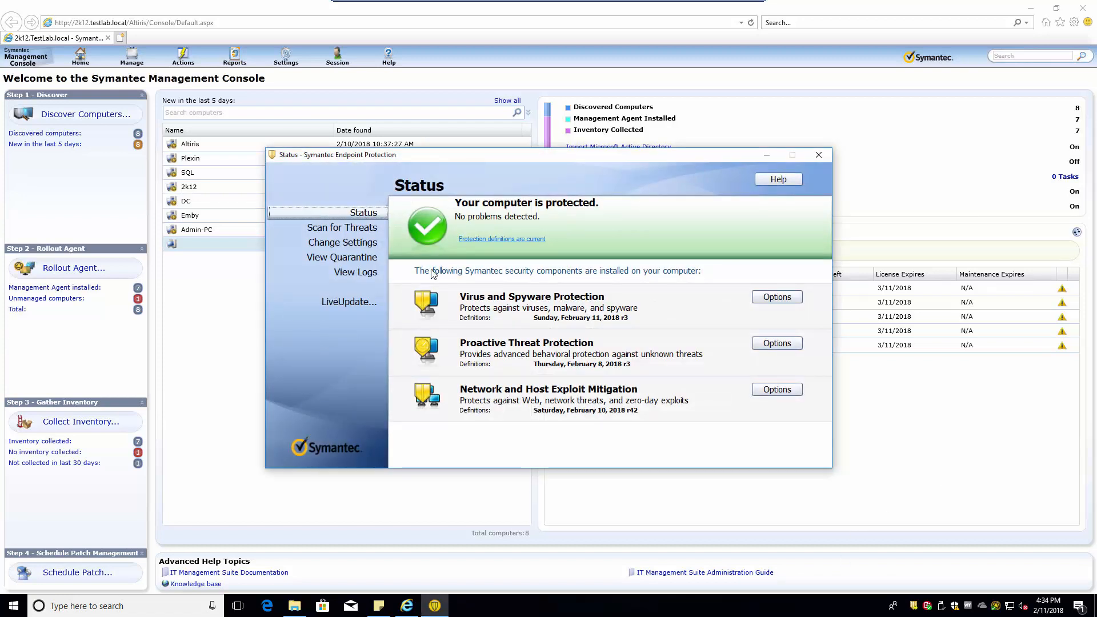
# Step: Close the Endpoint Protection status window and show All Software Releases in the console's software management view
pyautogui.click(819, 156)
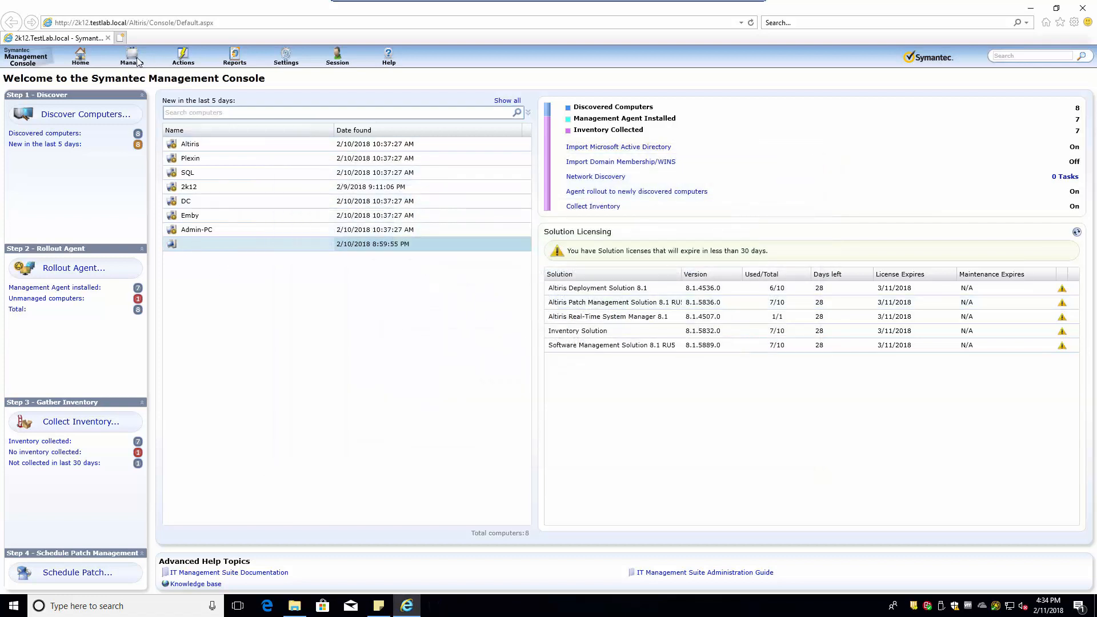
pyautogui.moveTo(134, 60)
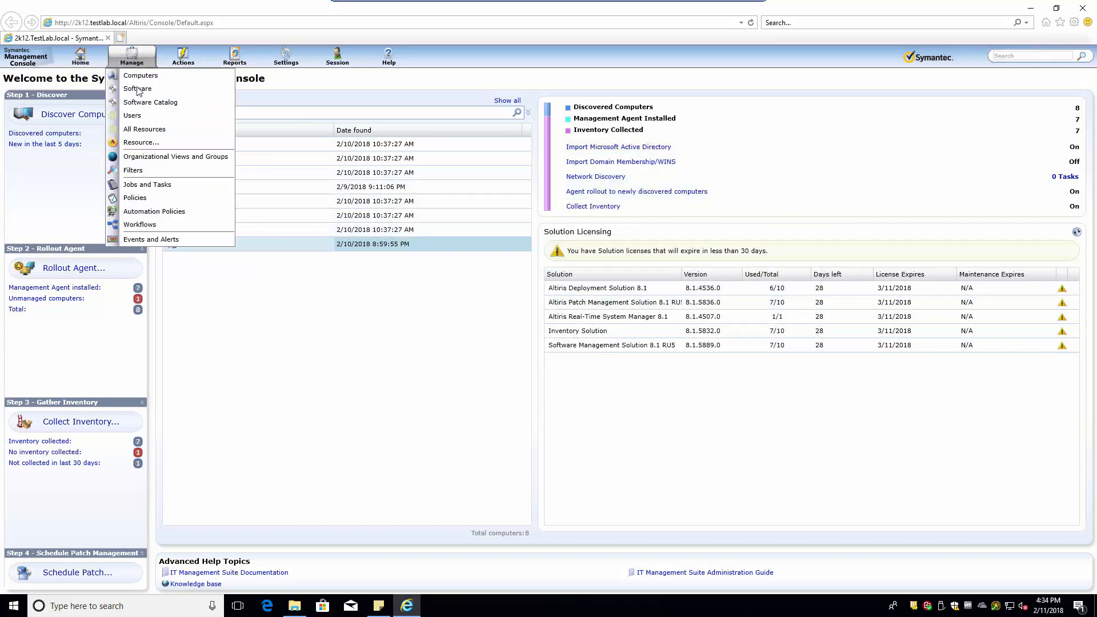
pyautogui.click(138, 88)
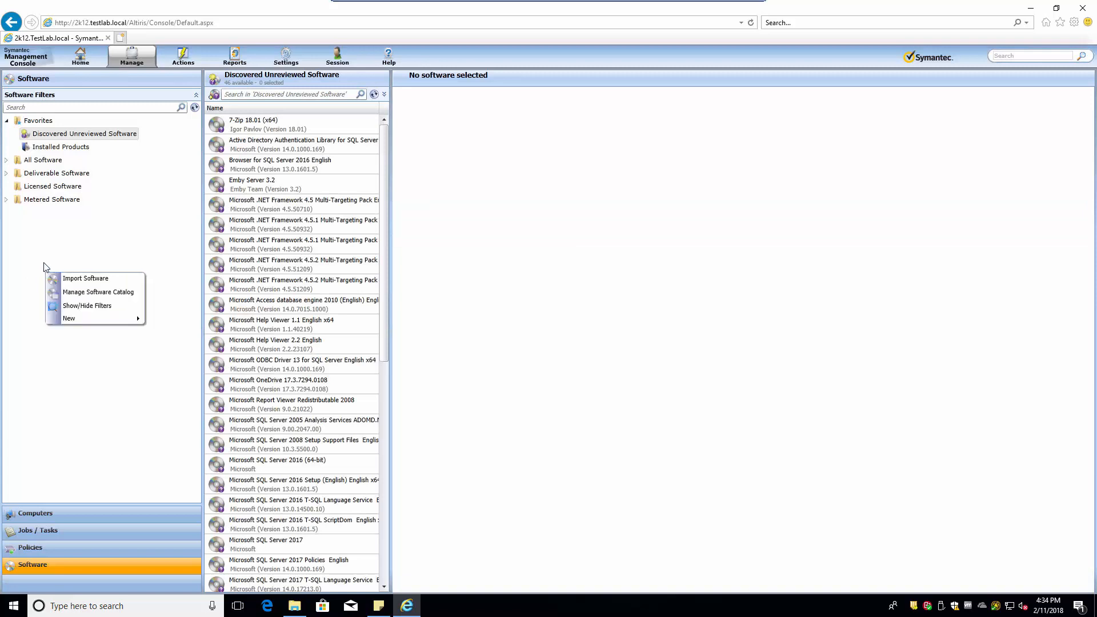
pyautogui.click(7, 161)
pyautogui.click(64, 199)
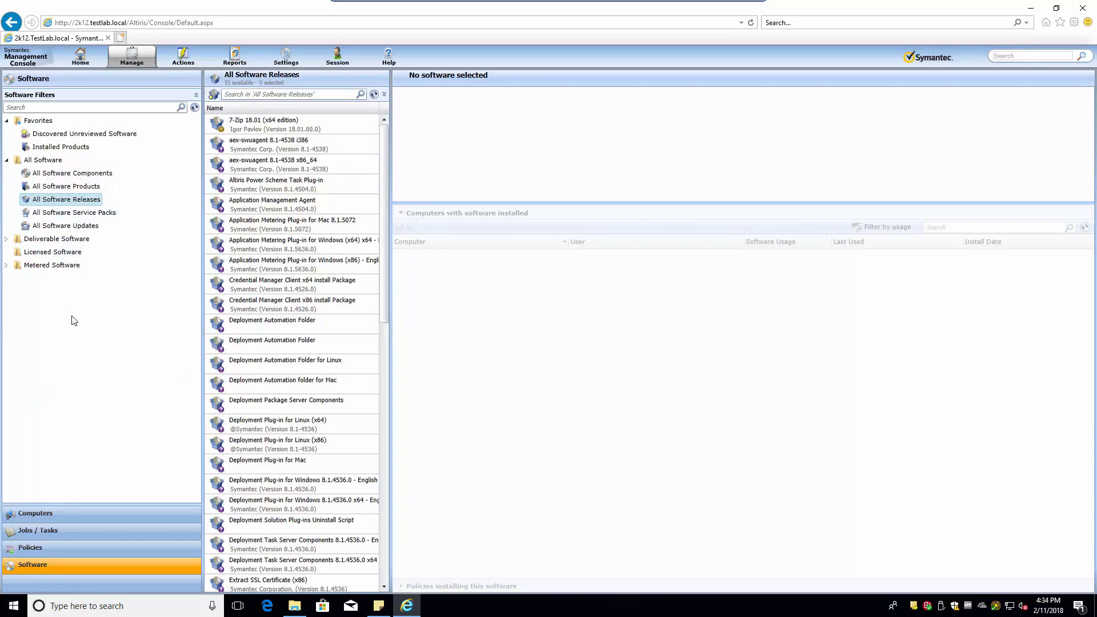
pyautogui.rightClick(44, 322)
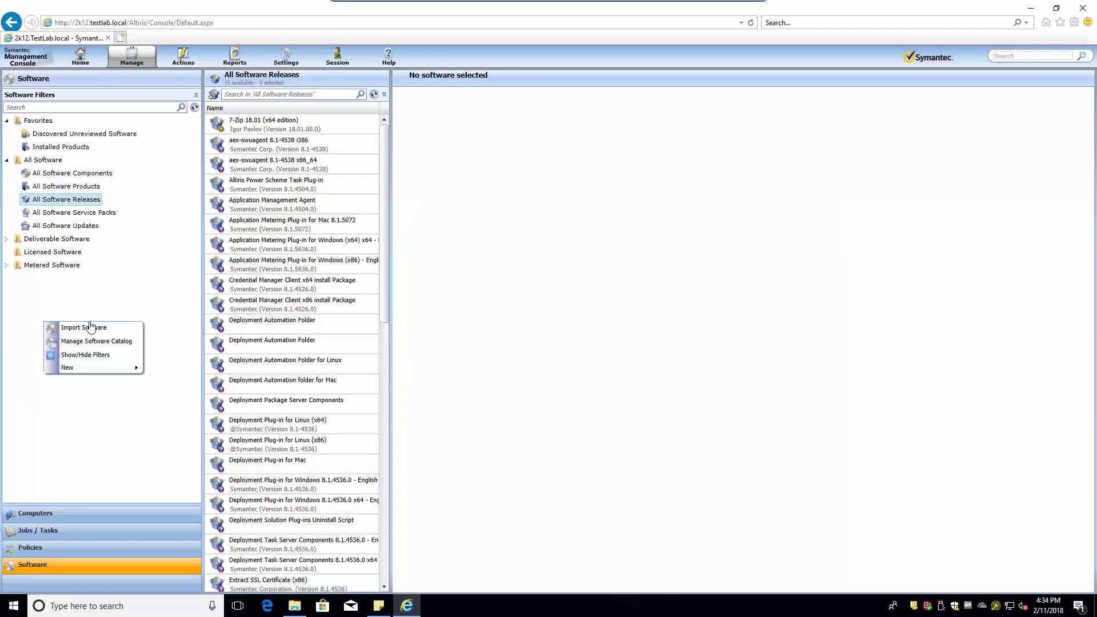
pyautogui.moveTo(93, 370)
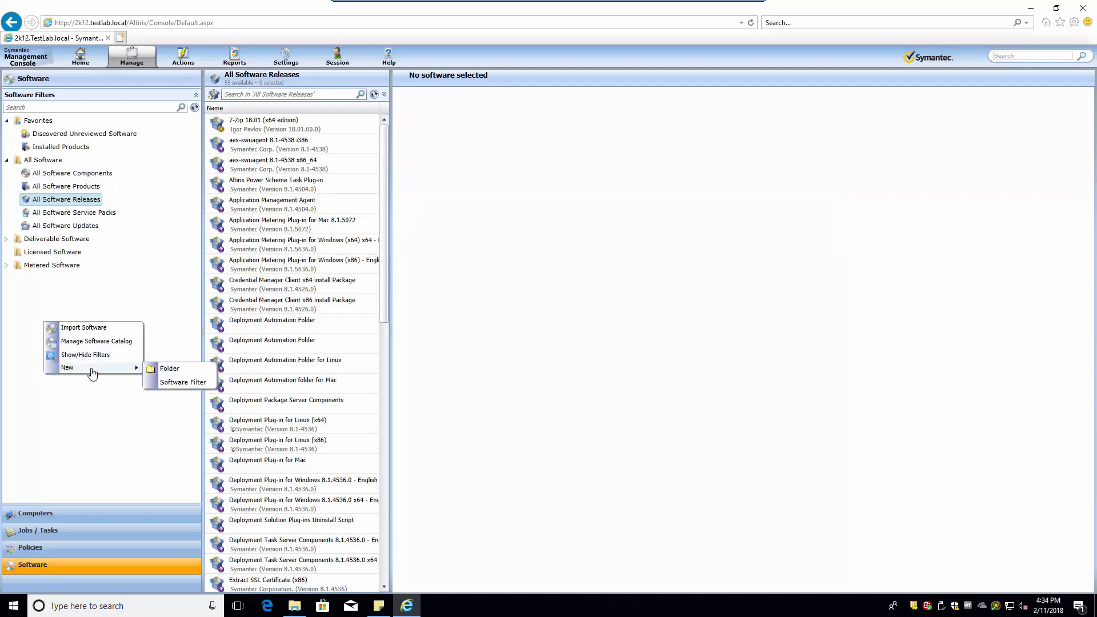
pyautogui.click(183, 382)
pyautogui.click(651, 362)
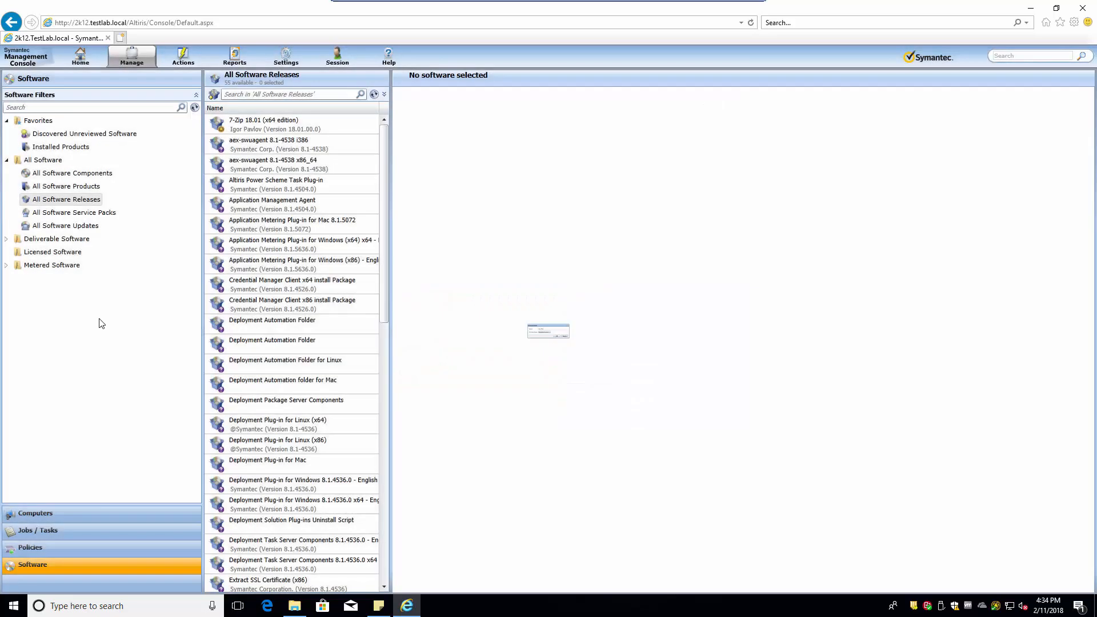
# Step: Start a software import and set the package source to "Access package from a directory on the Notification Server"
pyautogui.rightClick(135, 334)
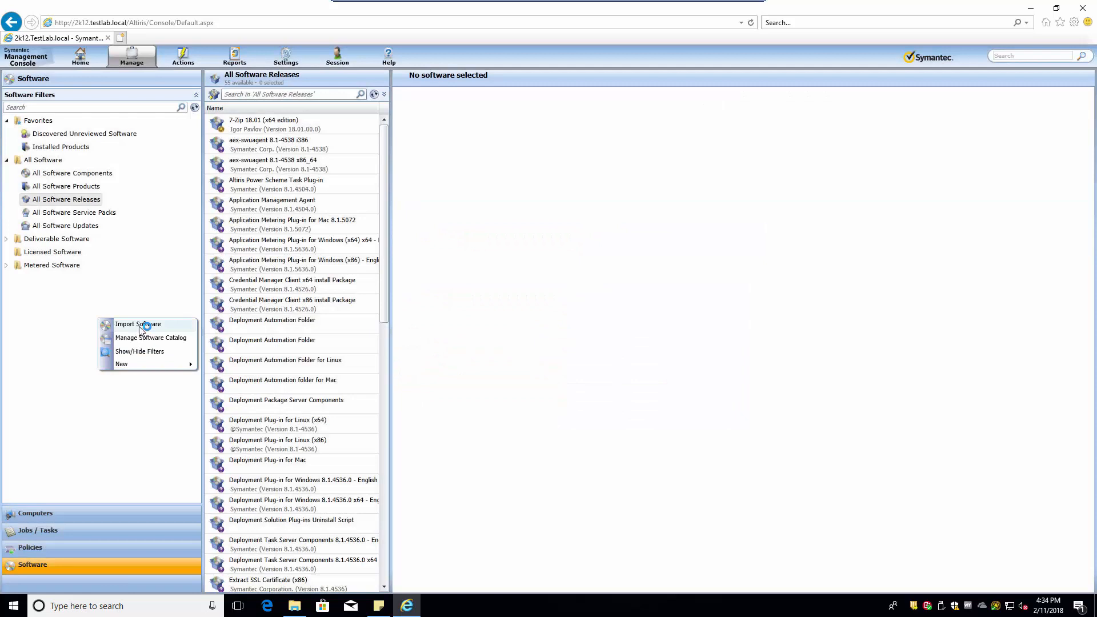
pyautogui.click(139, 324)
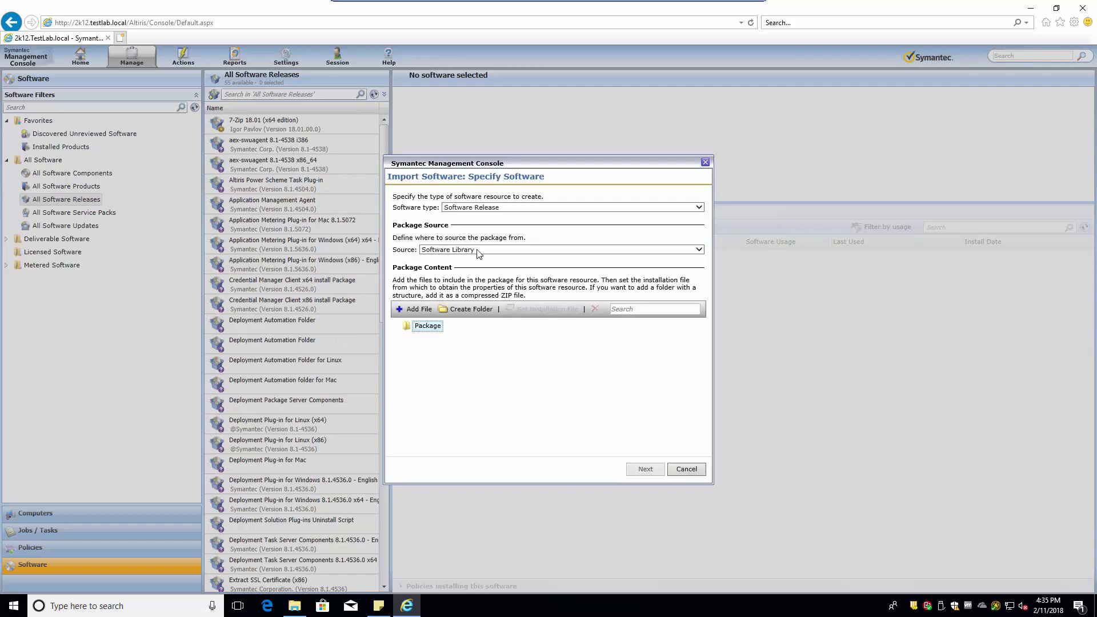
pyautogui.click(478, 251)
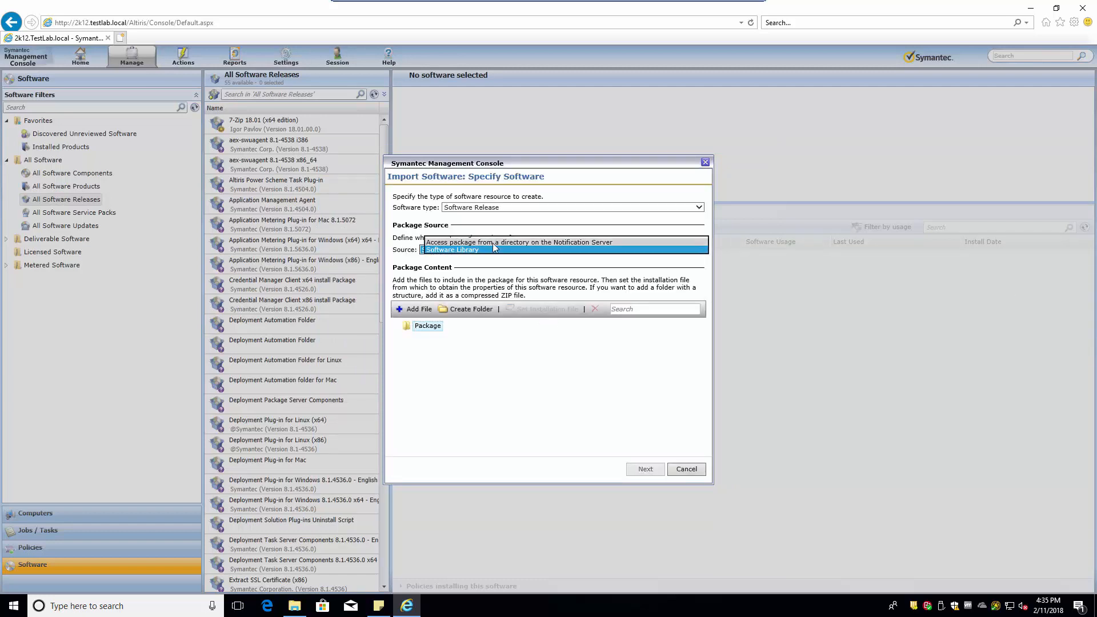
pyautogui.click(494, 242)
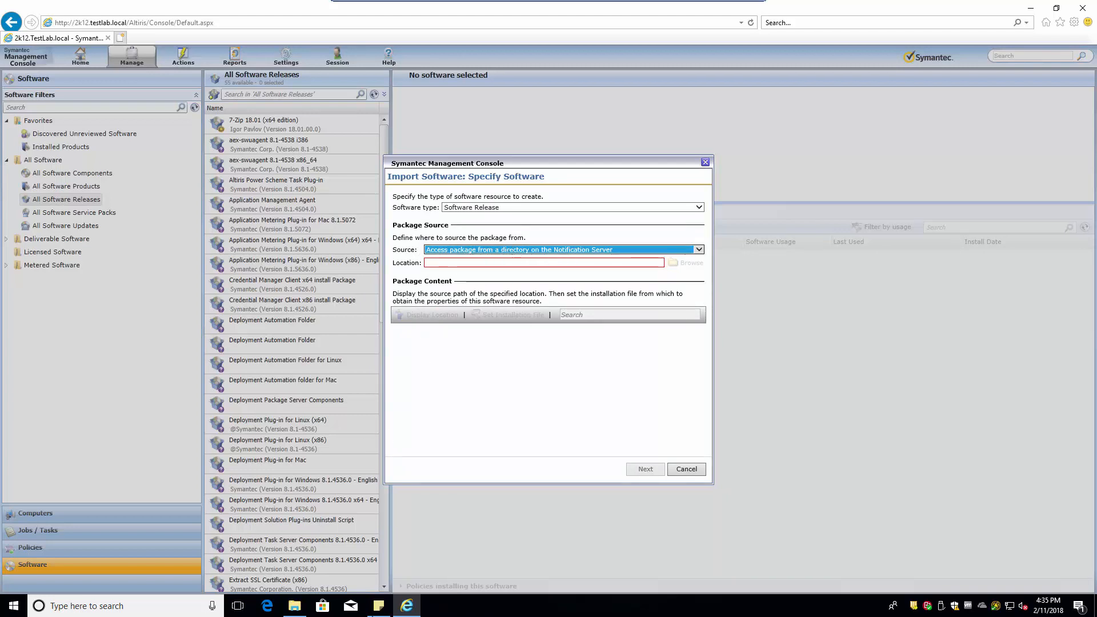
# Step: Copy the SEP14x64 folder's path from File Explorer in local form, starting at c:\ without the \\2k12 server prefix
pyautogui.click(294, 607)
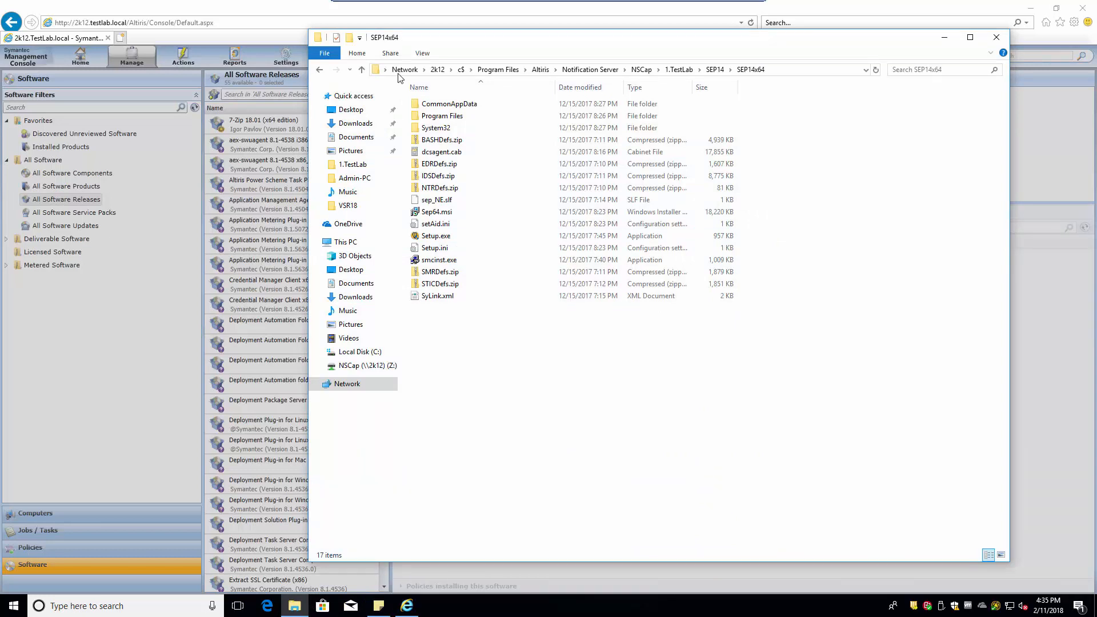
pyautogui.click(777, 70)
pyautogui.click(411, 71)
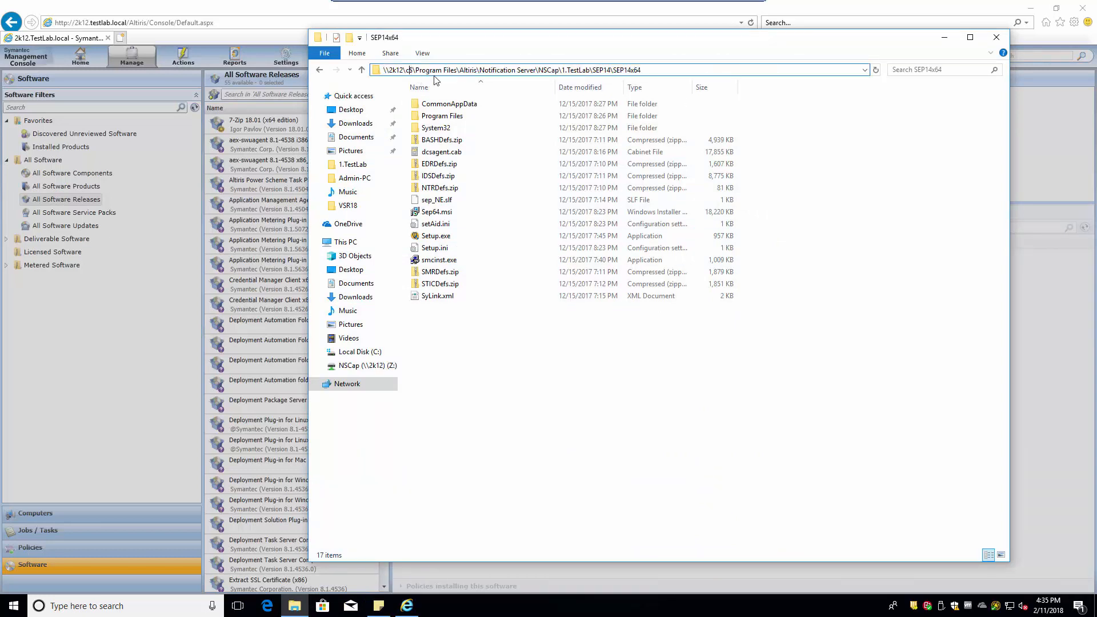
pyautogui.press('Delete')
pyautogui.write(':')
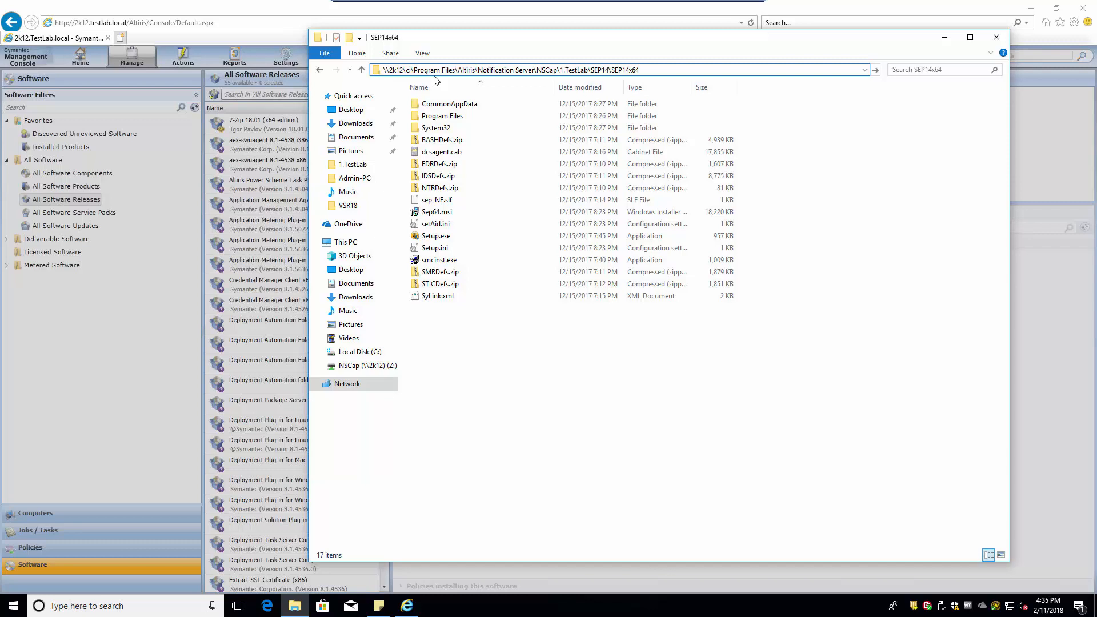
pyautogui.hotkey('shift', 'End')
pyautogui.hotkey('ctrl', 'c')
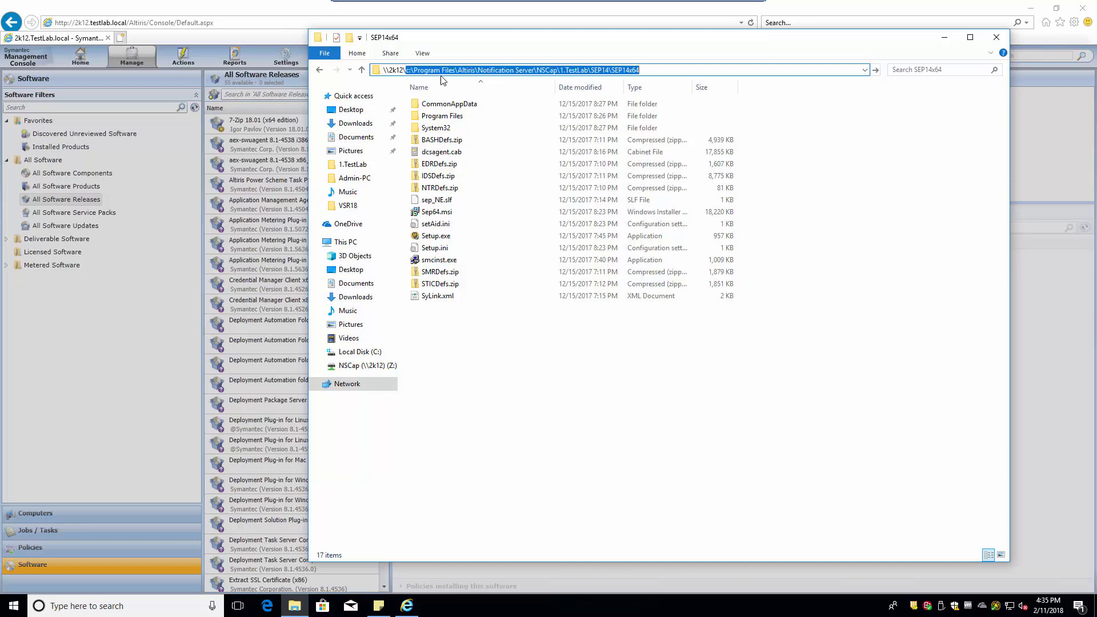
pyautogui.click(545, 368)
pyautogui.click(946, 37)
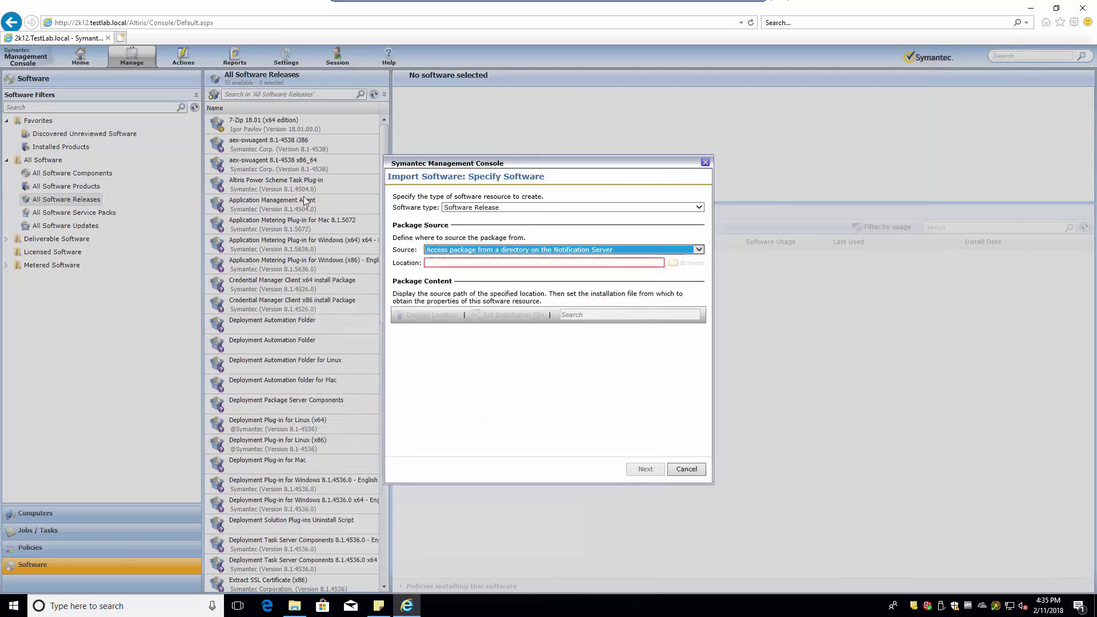
# Step: Set the package location to c:\Program Files\Altiris\Notification Server\NSCap\1.TestLab\SEP14\SEP14x64 and proceed to the software details with Sep64.msi as the installation file
pyautogui.click(445, 262)
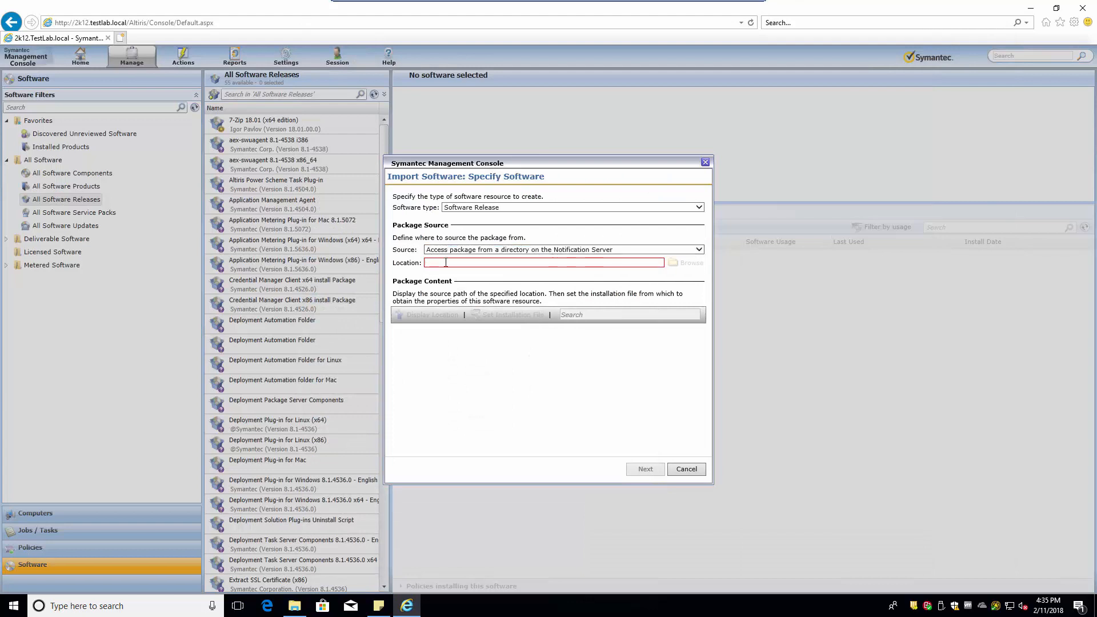
pyautogui.hotkey('ctrl', 'v')
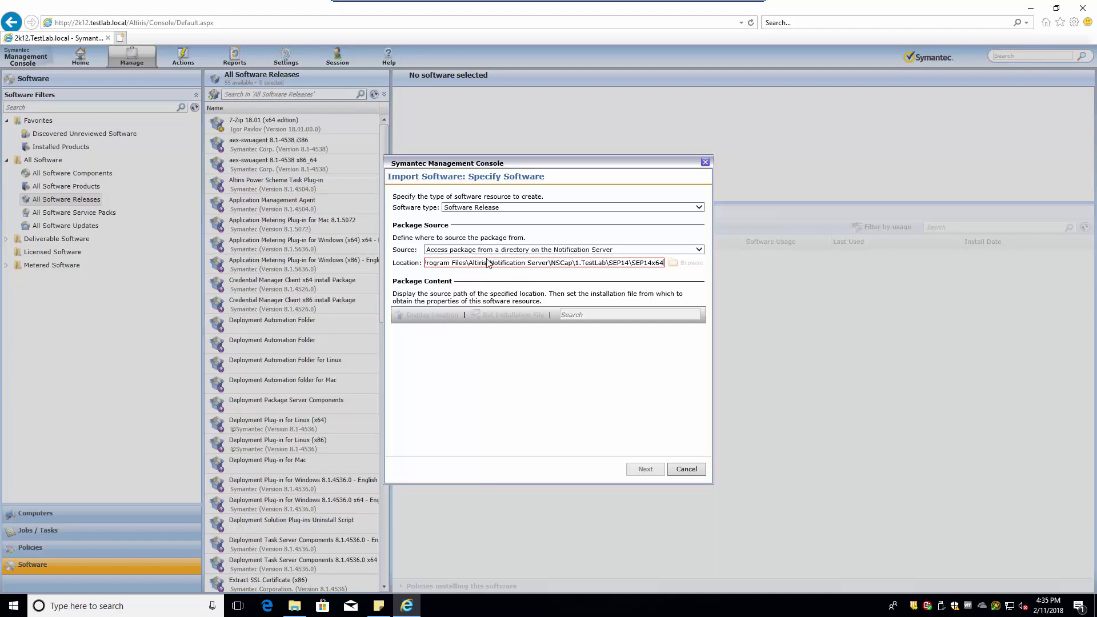
pyautogui.moveTo(366, 267); pyautogui.dragTo(368, 271)
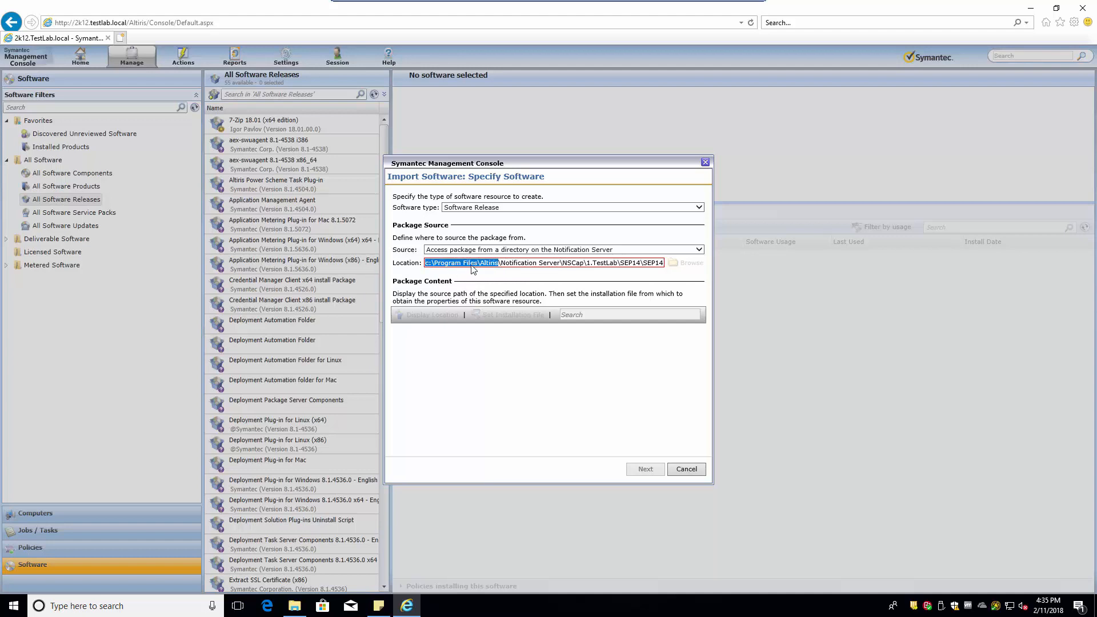
pyautogui.click(540, 264)
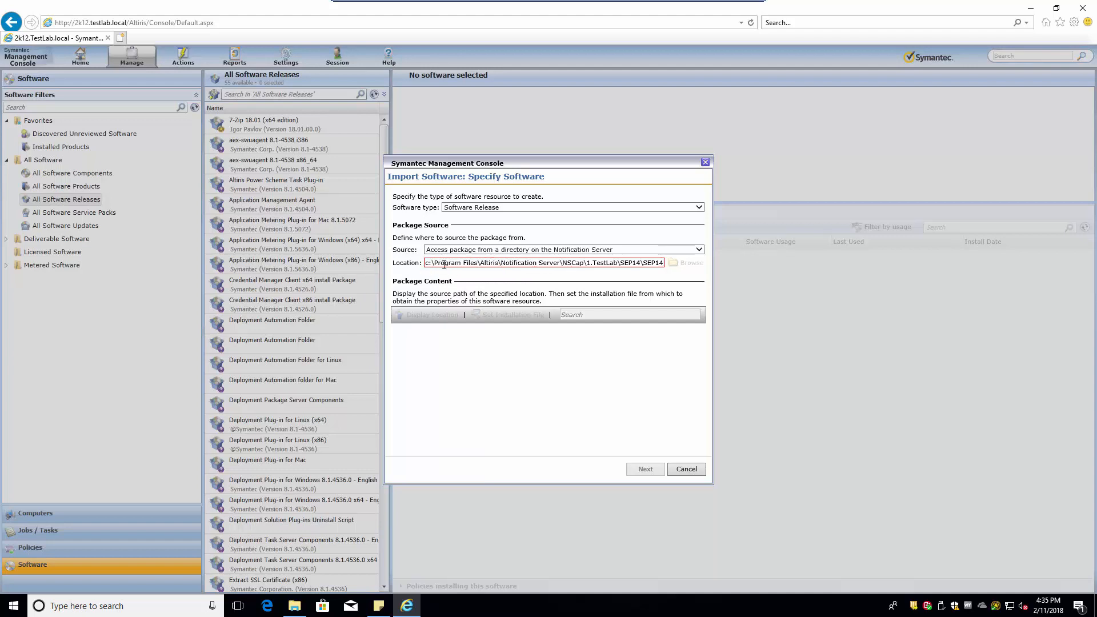
pyautogui.moveTo(443, 263); pyautogui.dragTo(734, 266)
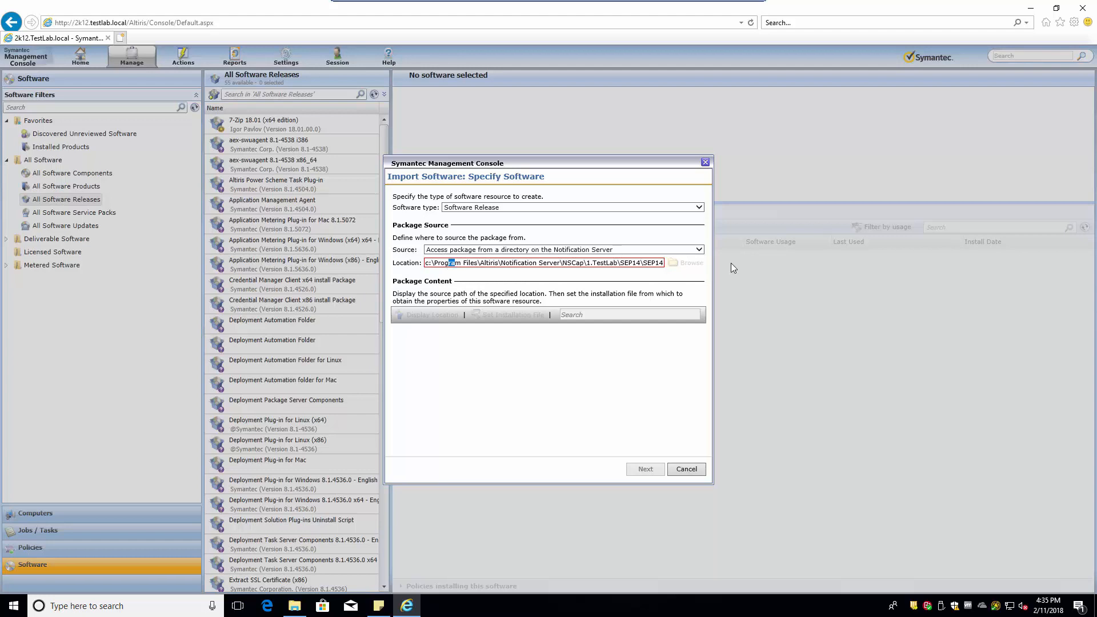
pyautogui.click(690, 209)
pyautogui.click(645, 214)
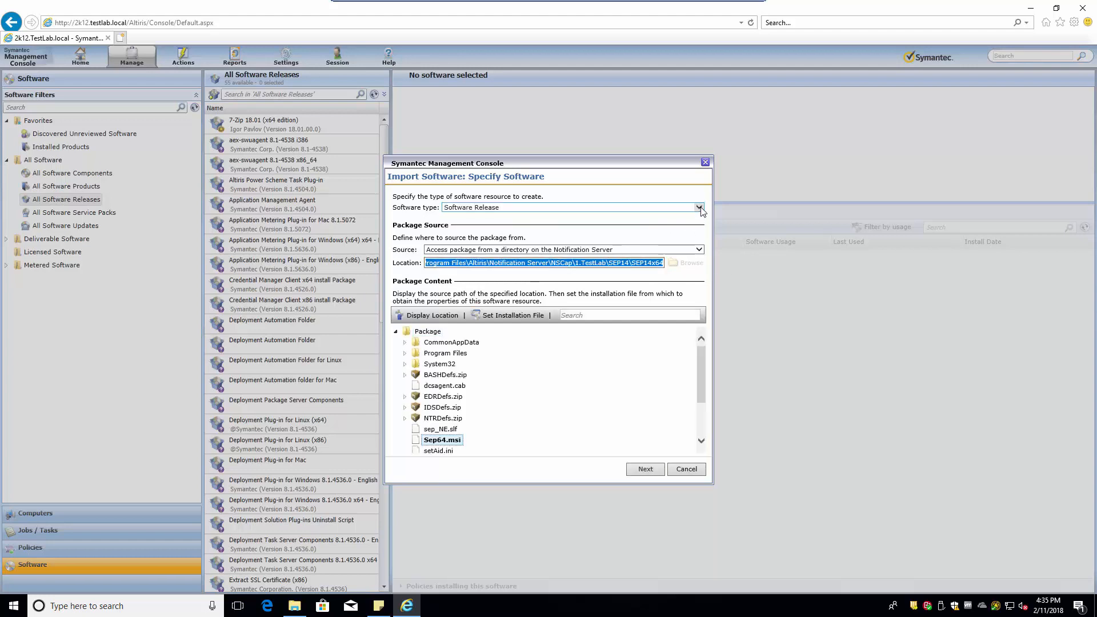
pyautogui.click(515, 276)
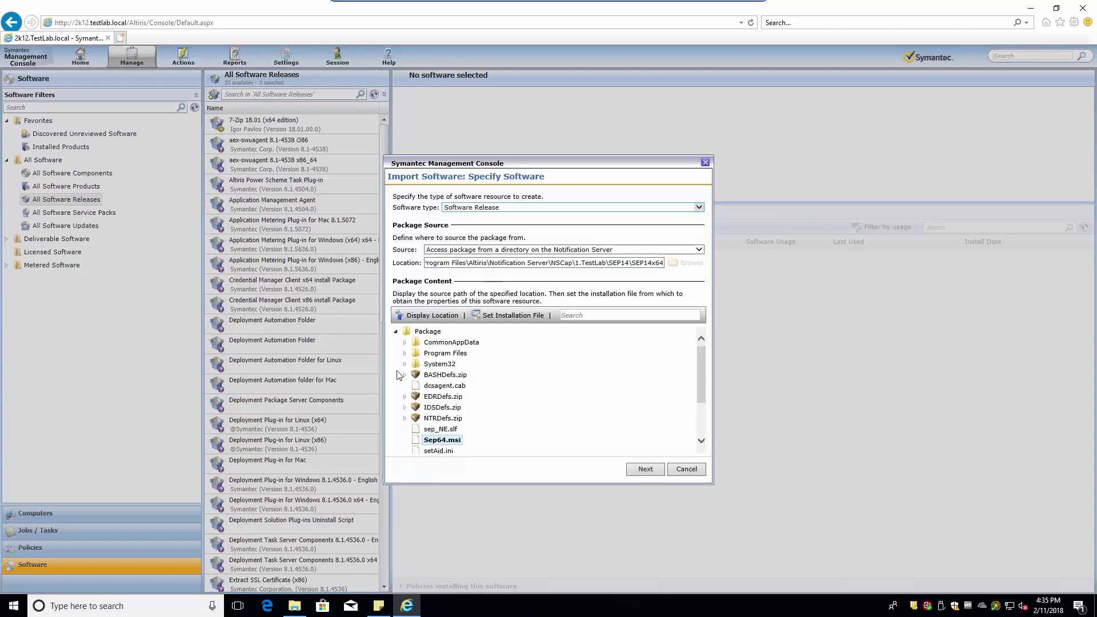
pyautogui.scroll(-2, 531, 426)
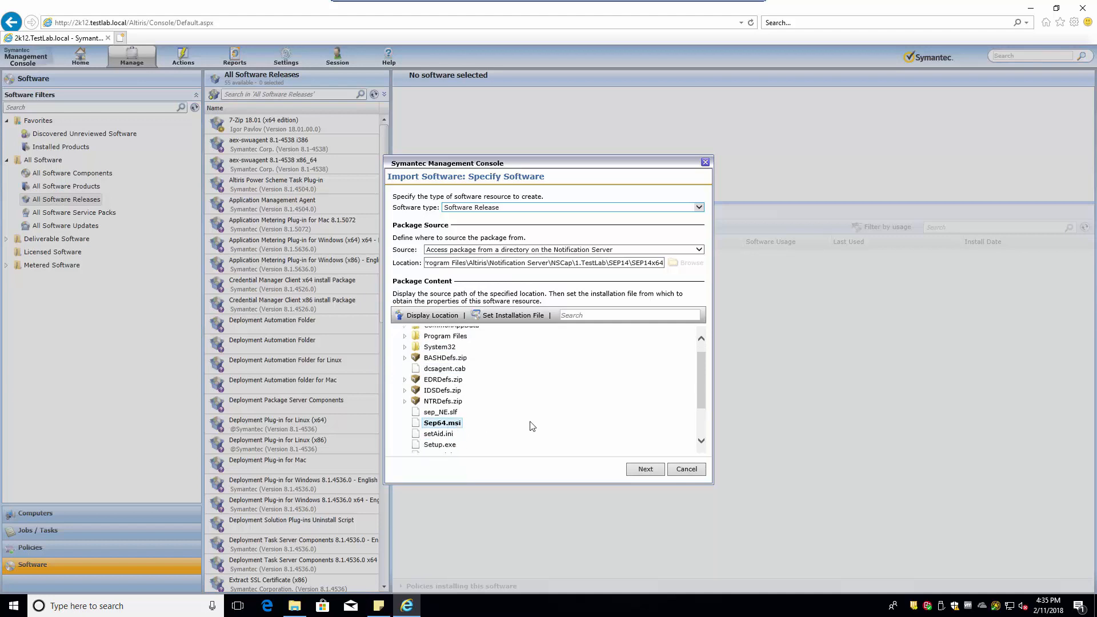
pyautogui.click(646, 469)
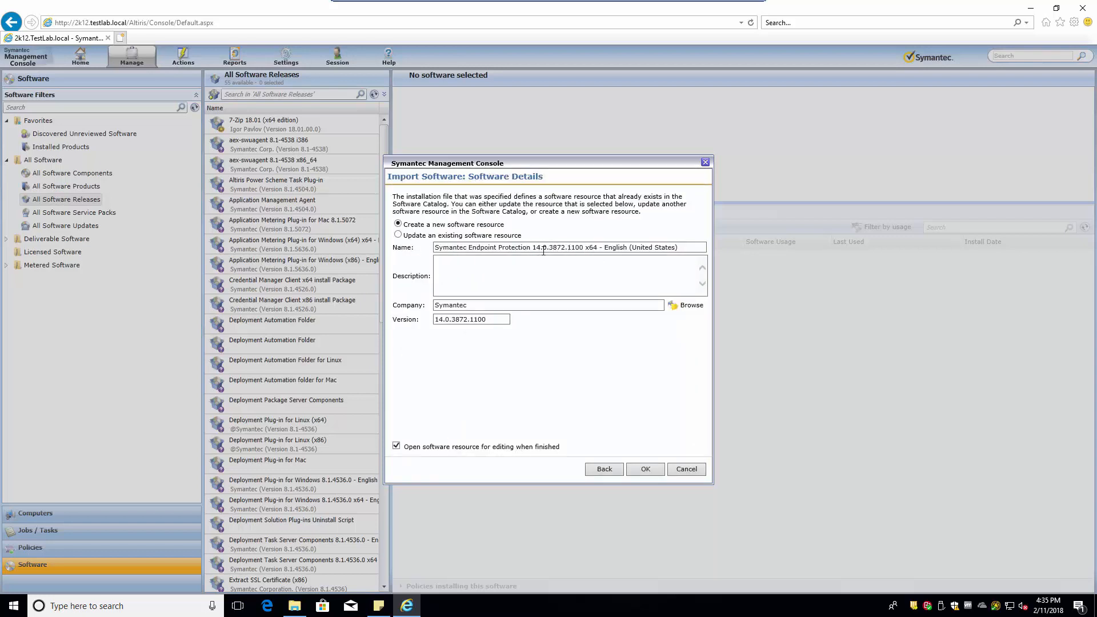
# Step: Name the new software resource "Symantec Endpoint Protection 14 x64" and complete the import
pyautogui.moveTo(542, 247); pyautogui.dragTo(585, 250)
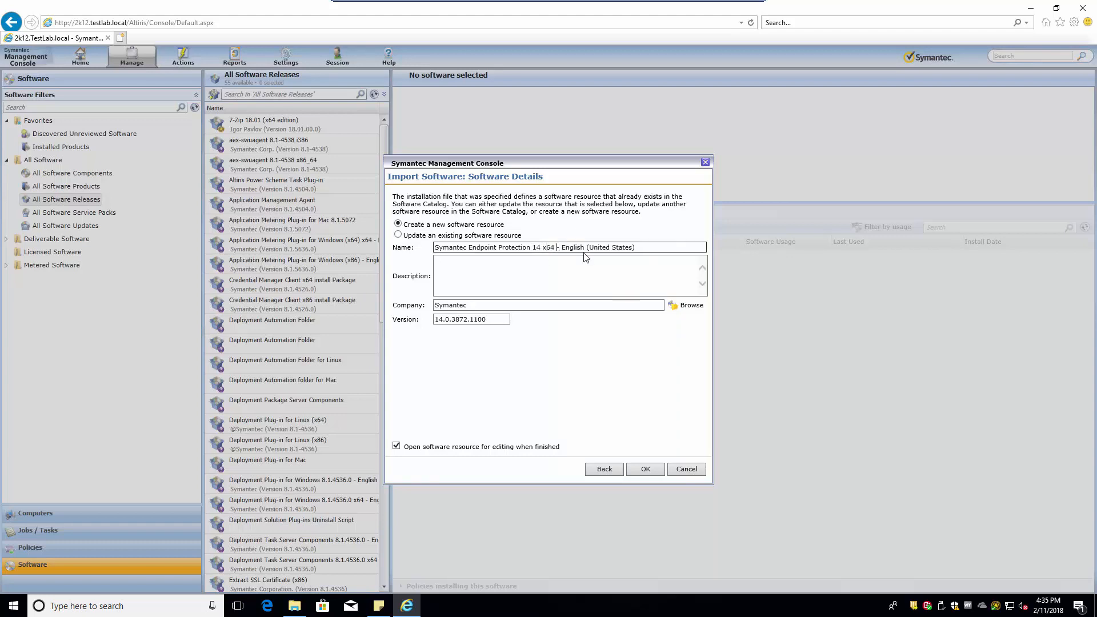
pyautogui.hotkey('shift', 'End')
pyautogui.press('Delete')
pyautogui.click(646, 472)
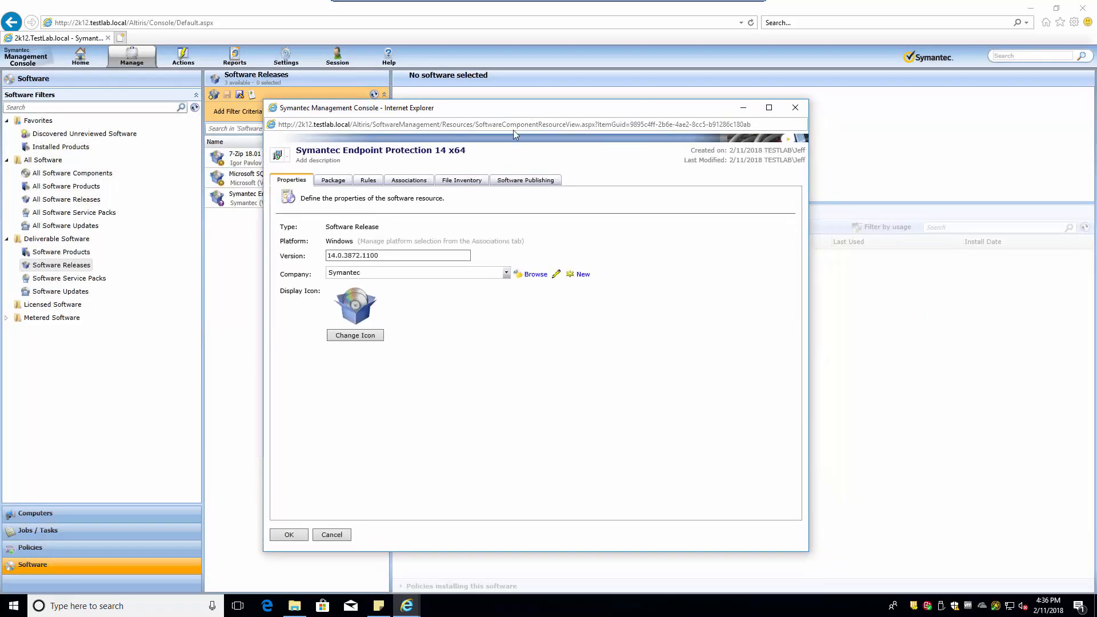
# Step: Append "/qb! /L*V c:\logs\SEP14Log.txt" to the package's "Install for all users" command line
pyautogui.click(333, 180)
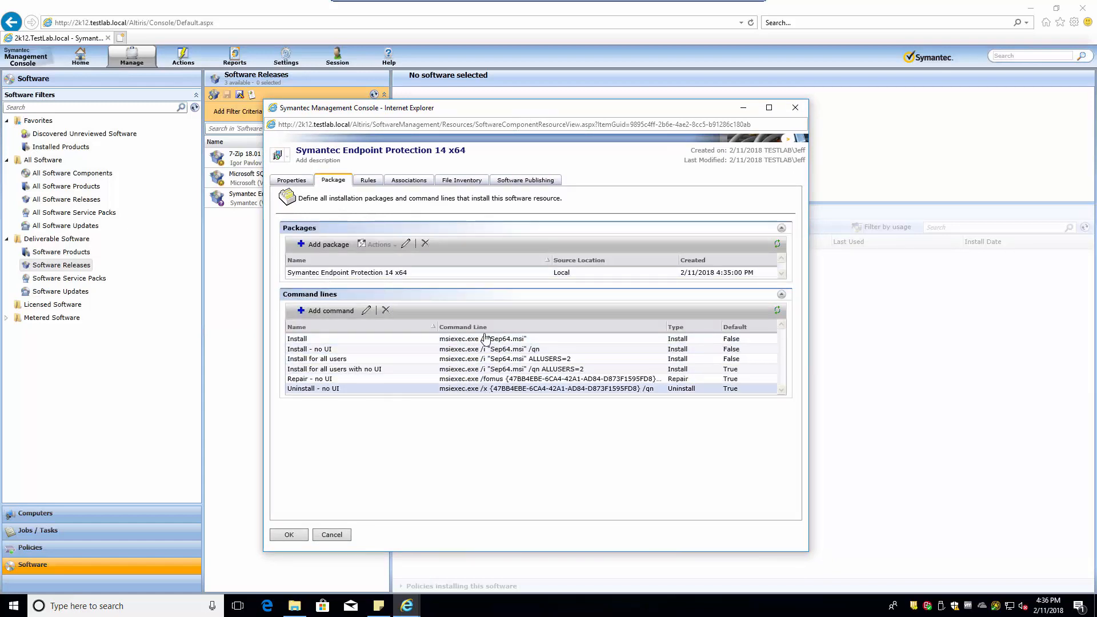
pyautogui.click(317, 360)
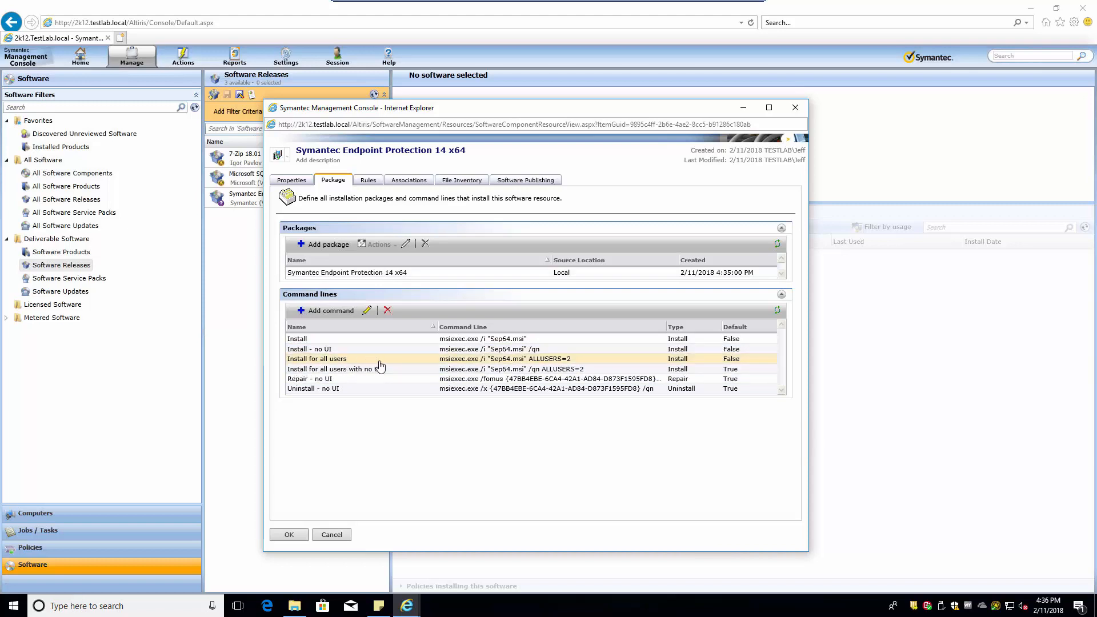
pyautogui.click(368, 312)
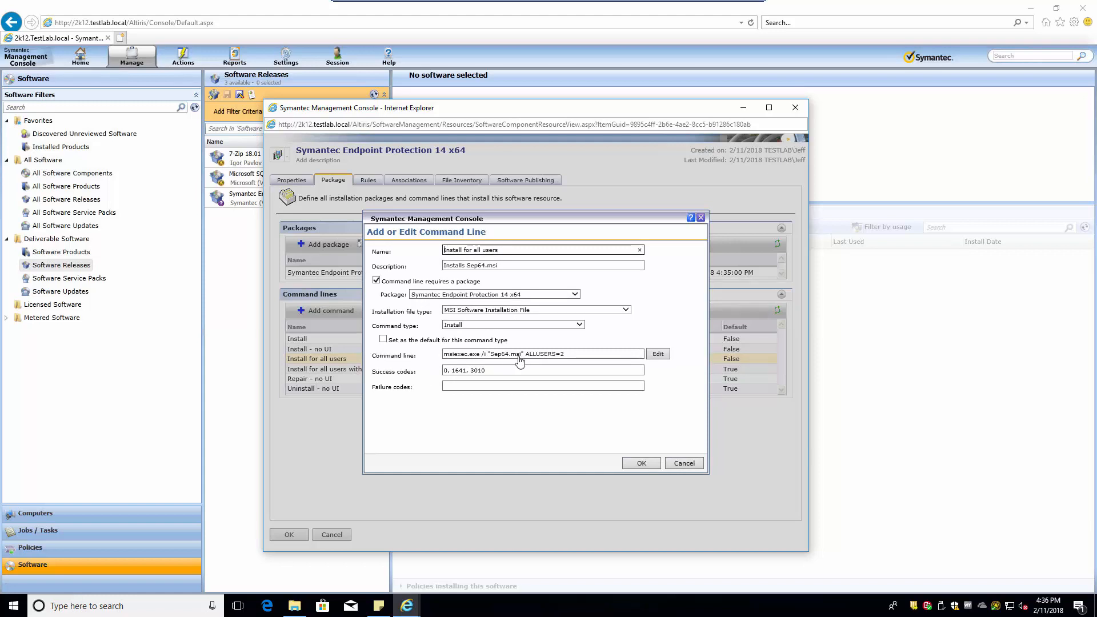
pyautogui.click(580, 355)
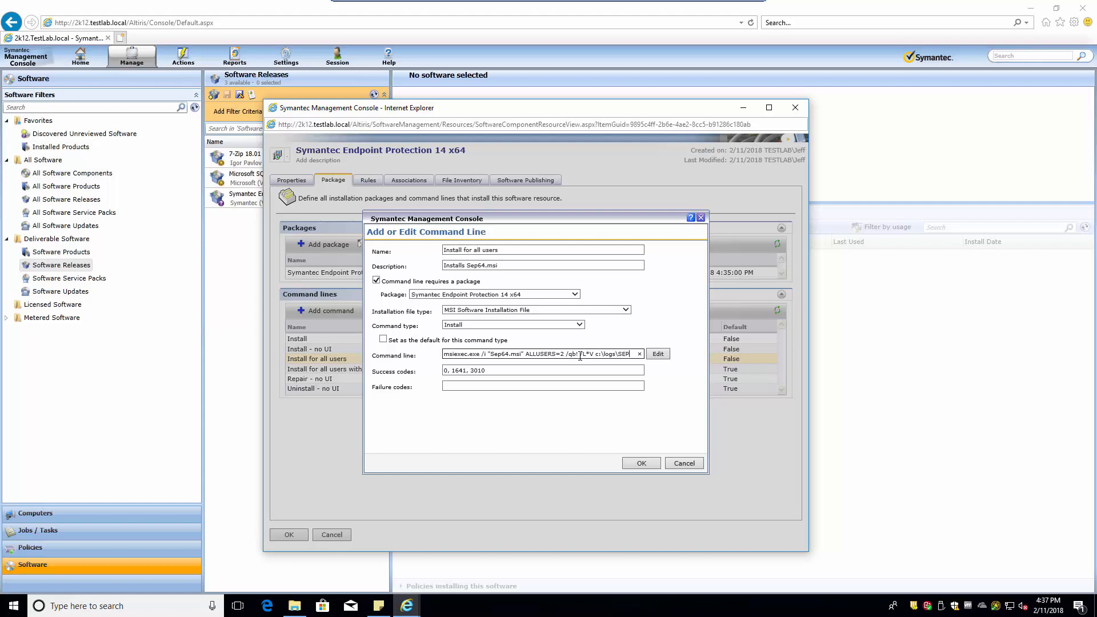
pyautogui.write('14')
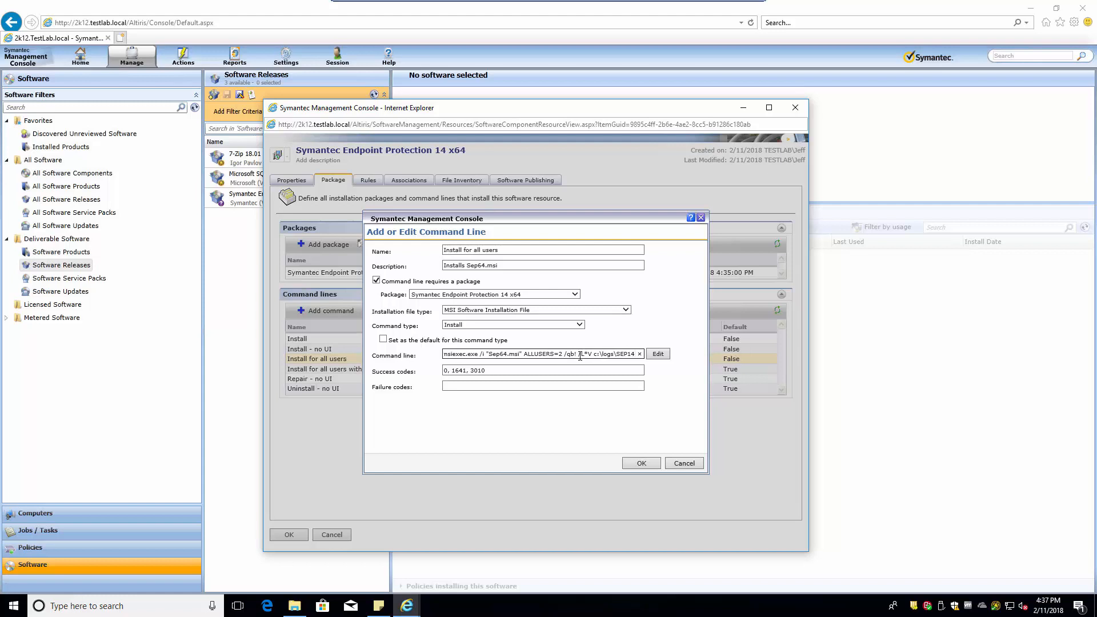
pyautogui.write('.')
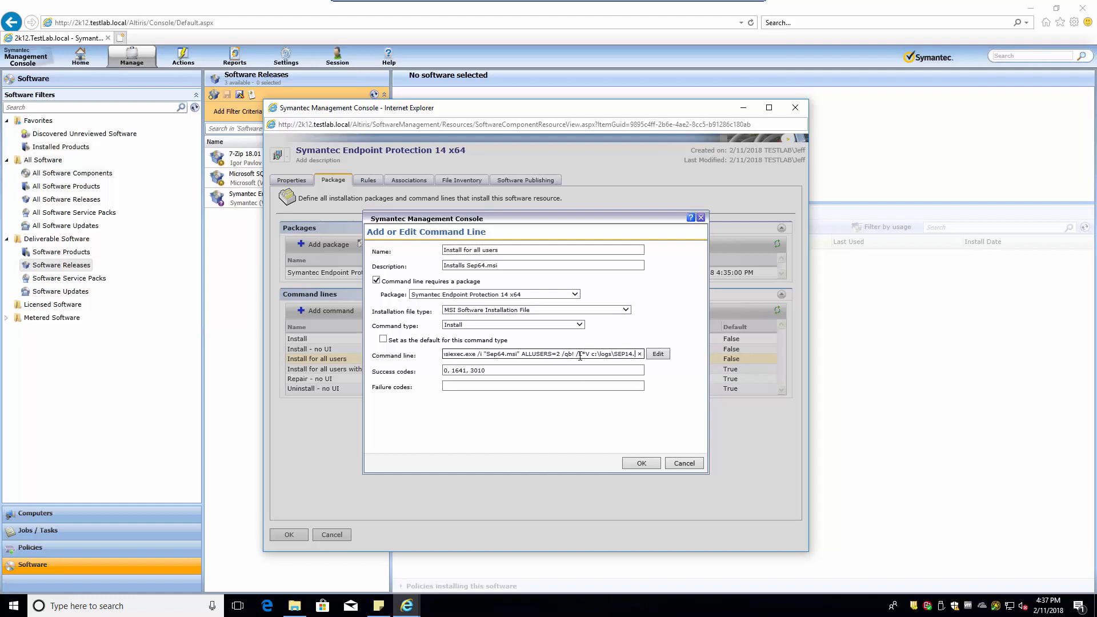
pyautogui.write('txt')
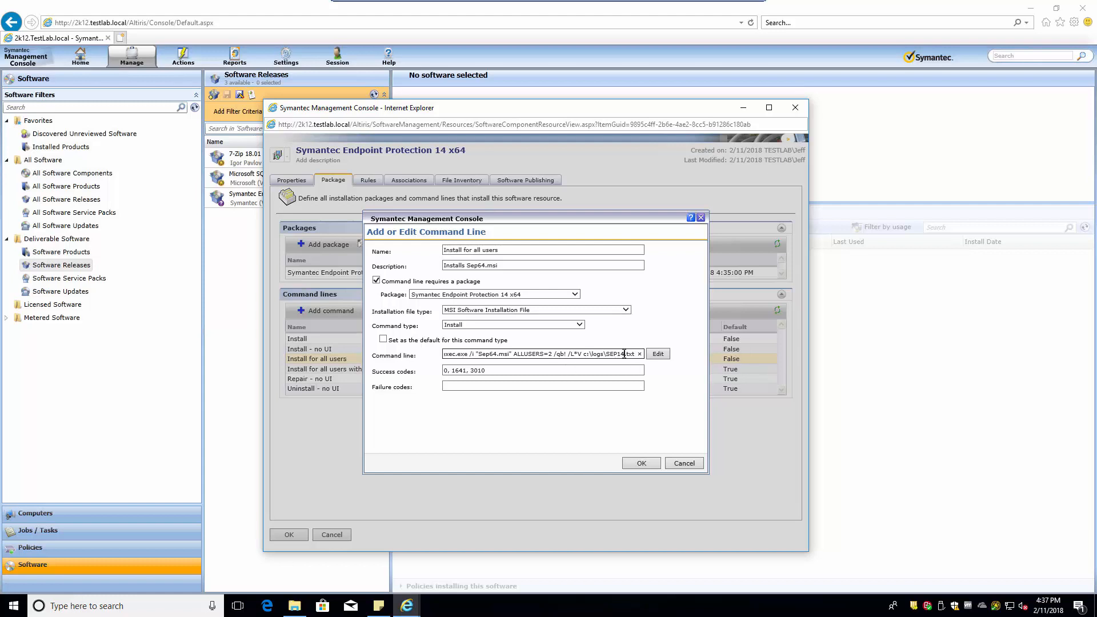
pyautogui.write('g')
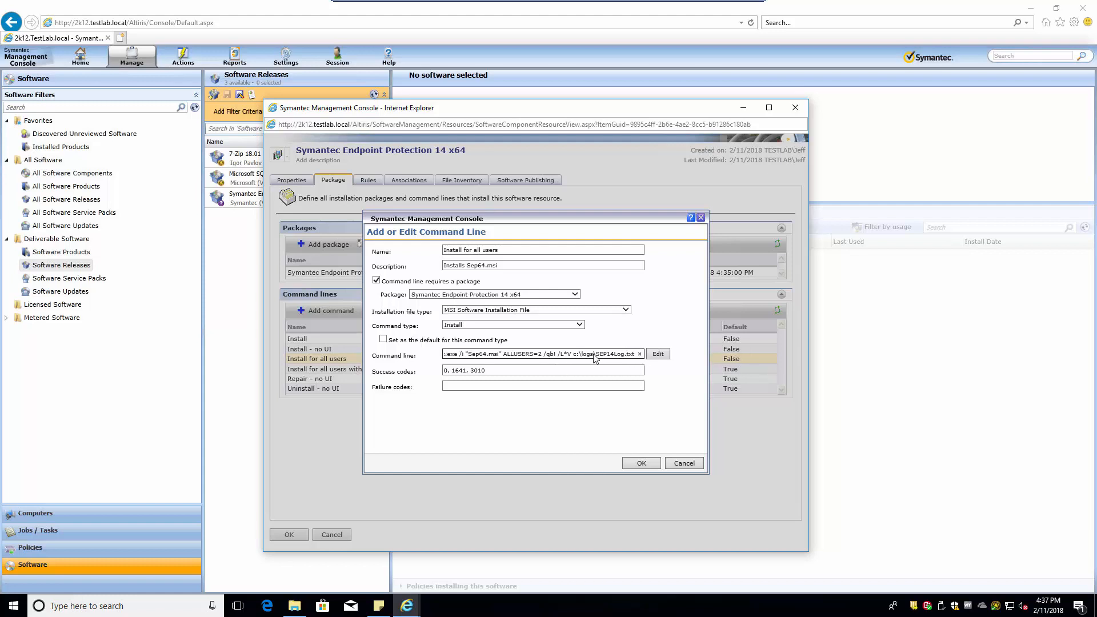
# Step: Confirm the edited command line and assign the Symantec Endpoint Protection 14 x64 package to All Package Servers
pyautogui.click(641, 464)
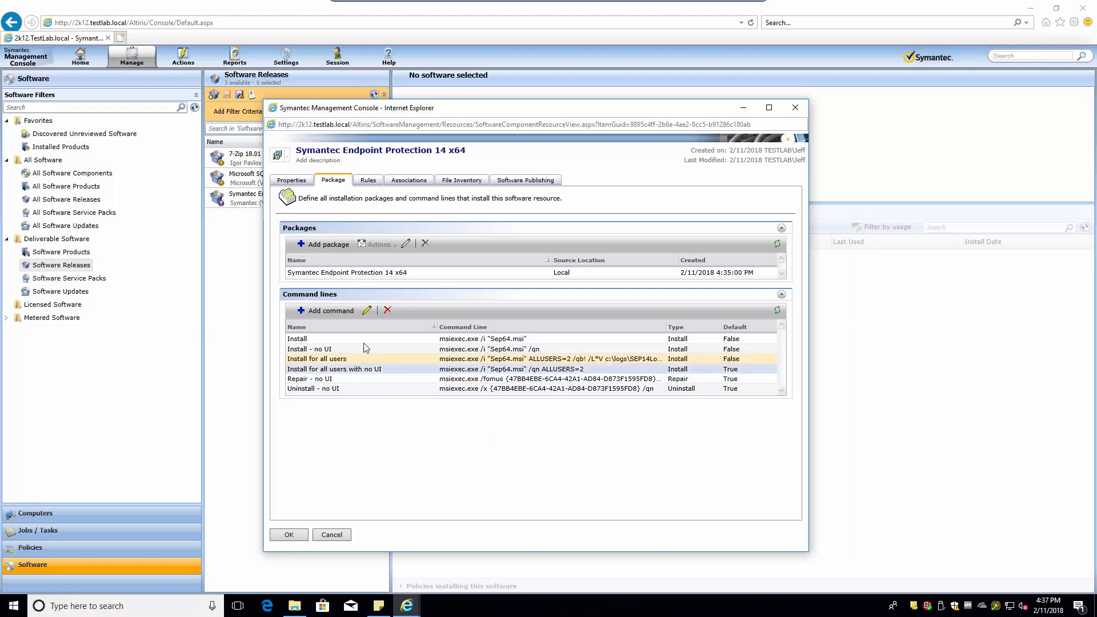
pyautogui.click(395, 273)
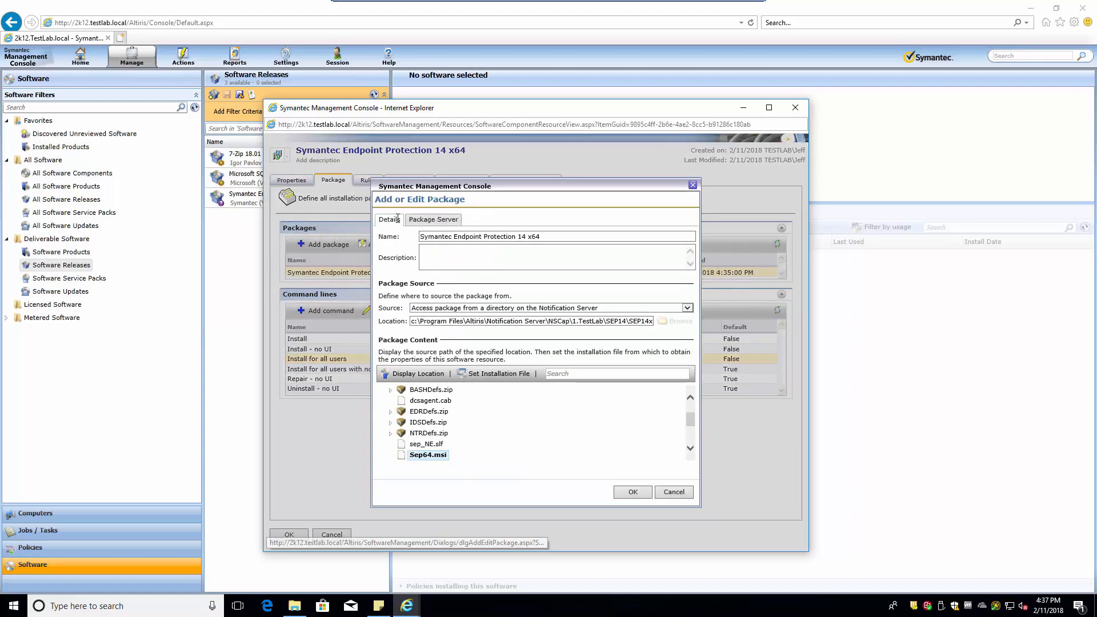
pyautogui.click(432, 221)
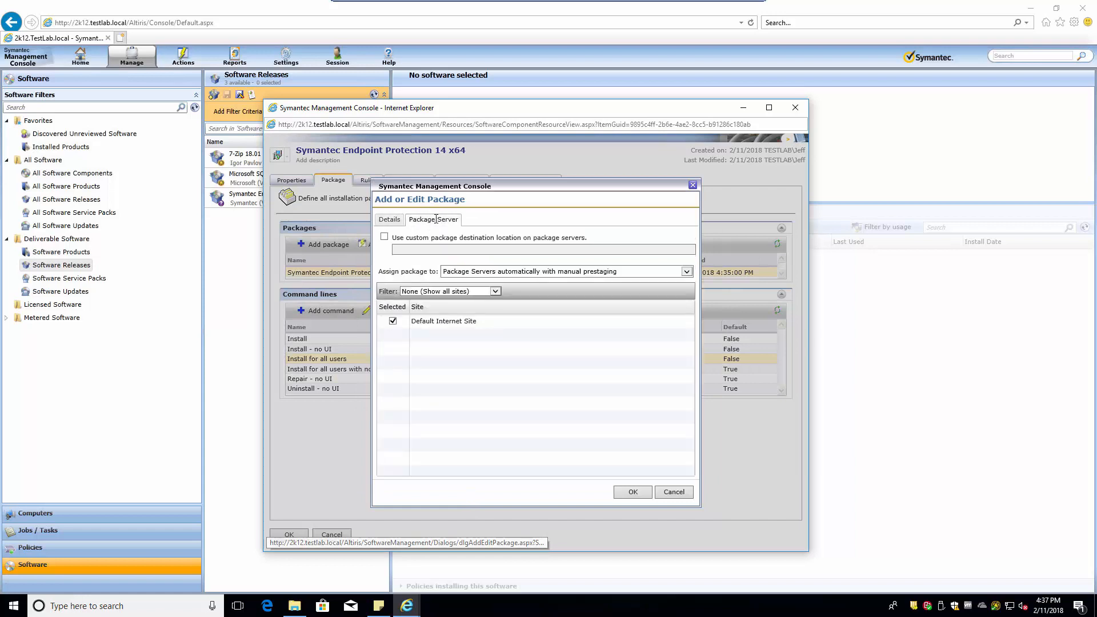
pyautogui.click(497, 274)
pyautogui.click(479, 249)
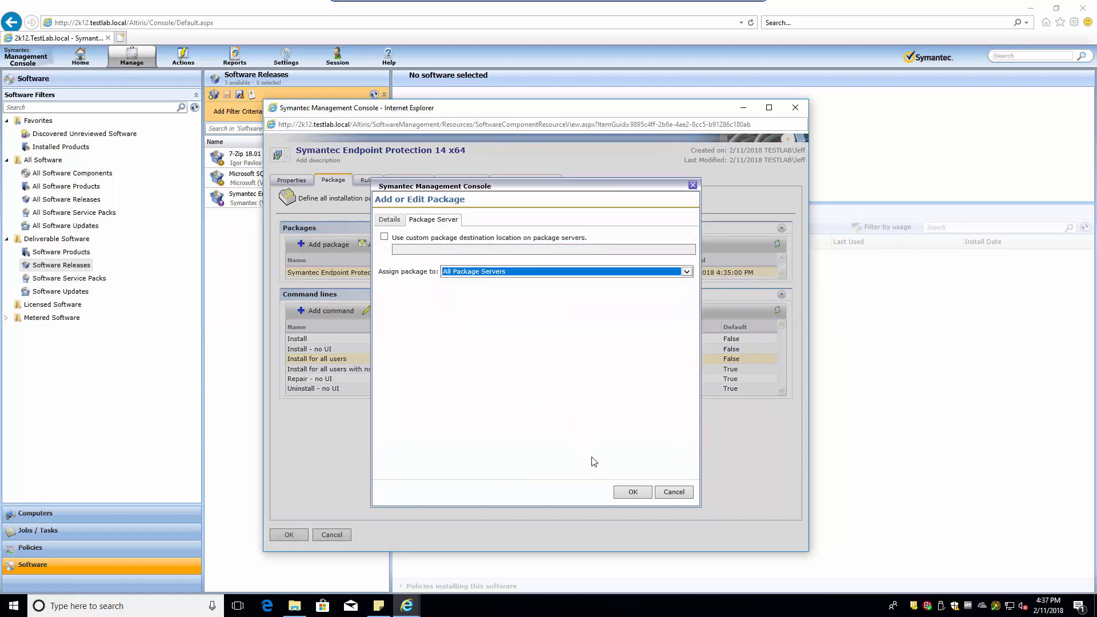
pyautogui.click(630, 494)
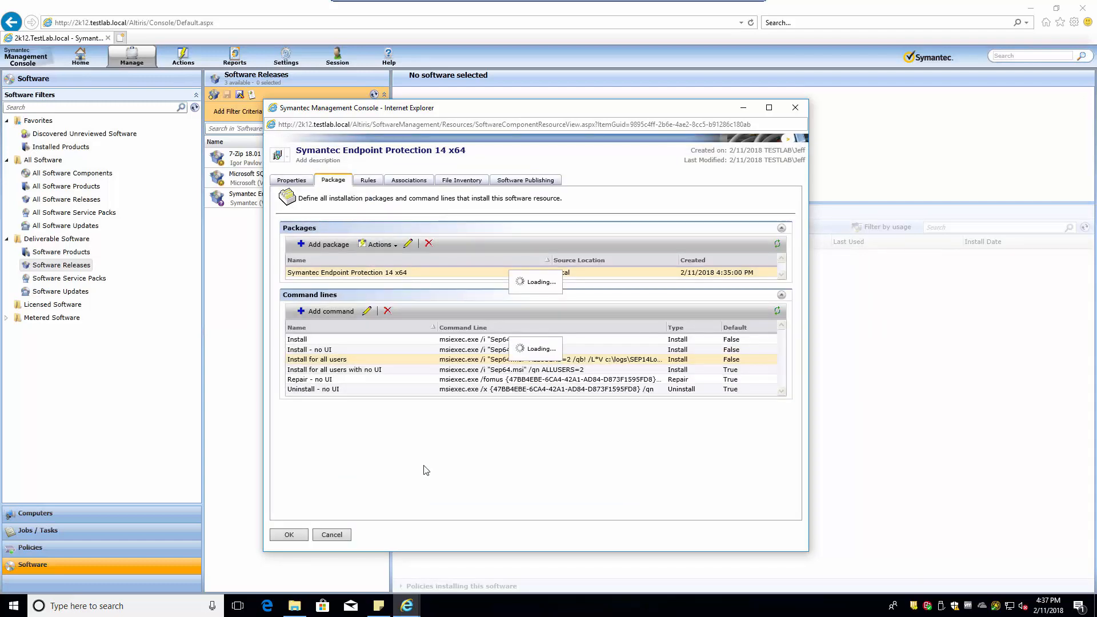
# Step: Review the software release's detection rule, associations, file inventory and publishing settings, and save the software resource
pyautogui.click(365, 182)
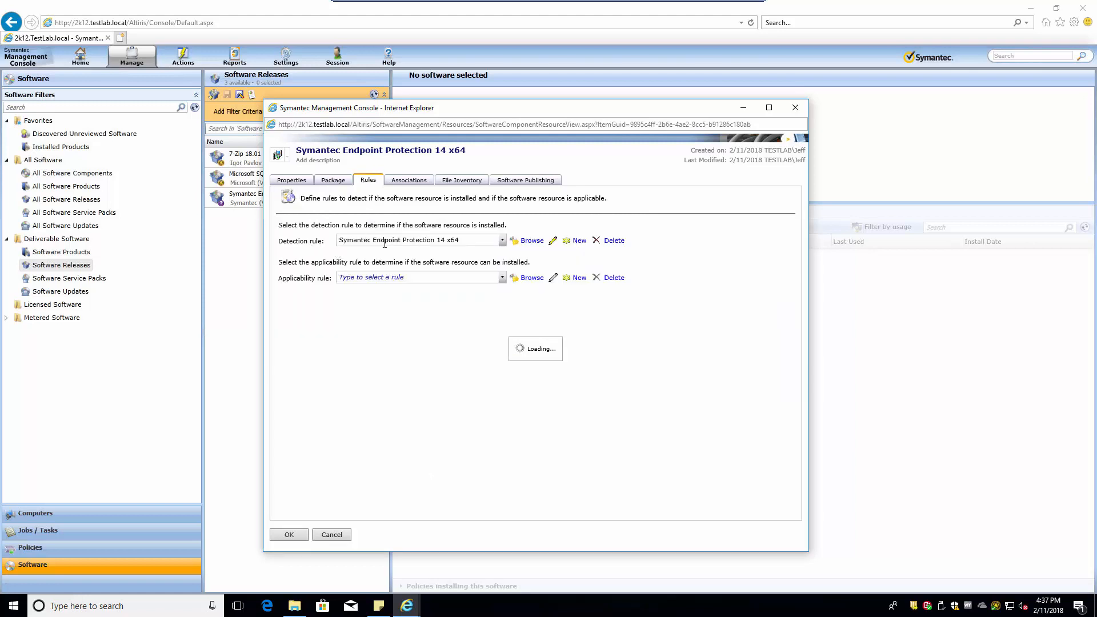
pyautogui.click(552, 242)
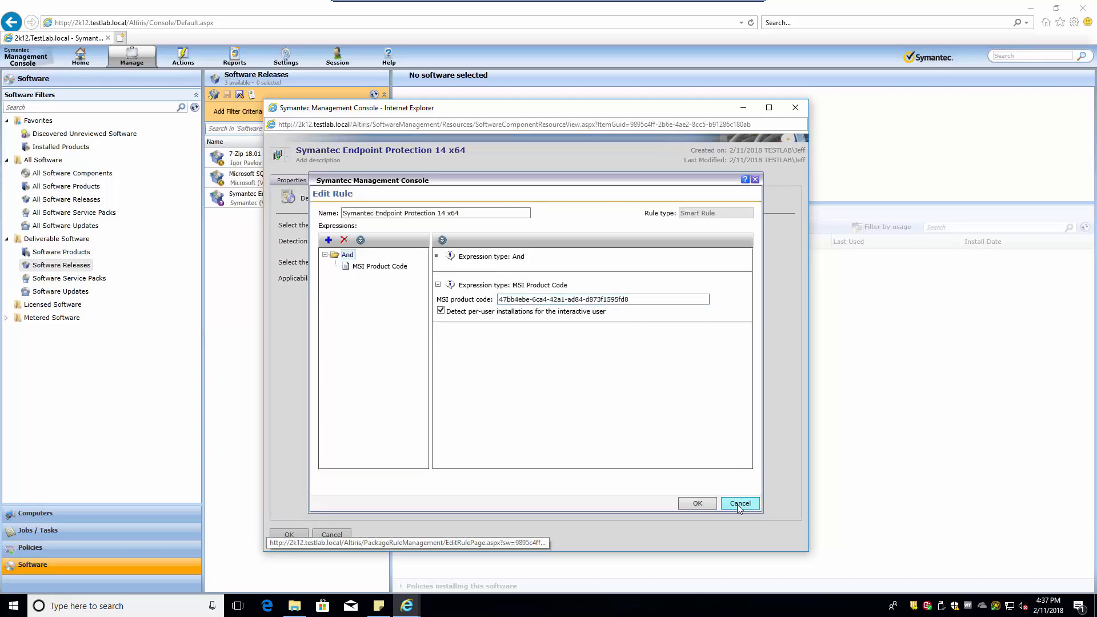
pyautogui.click(739, 502)
pyautogui.click(432, 182)
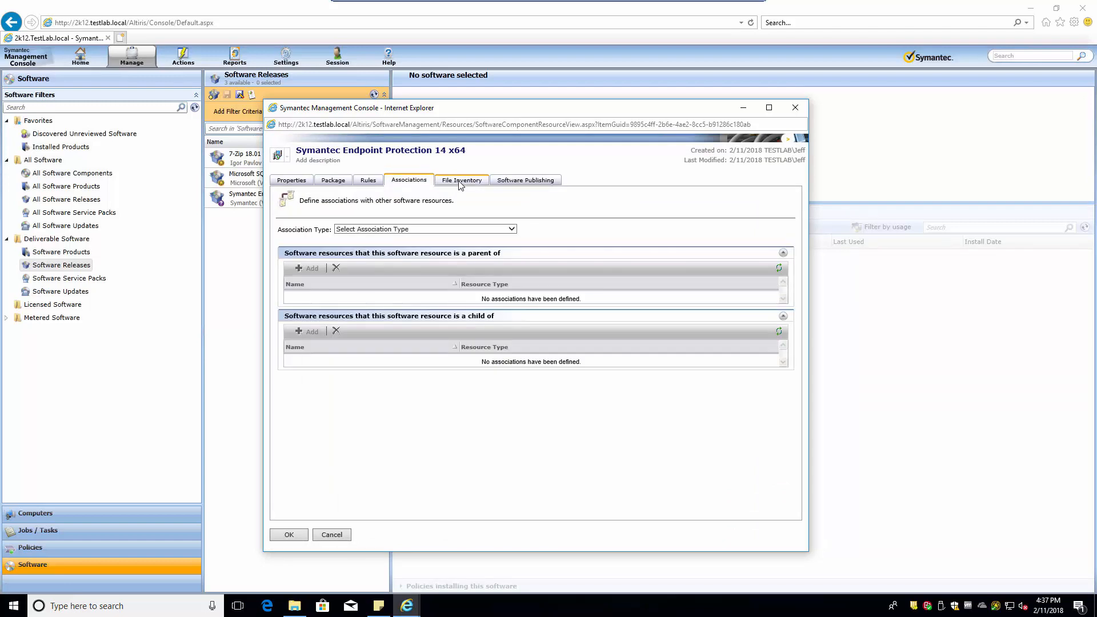
pyautogui.click(459, 182)
pyautogui.click(525, 181)
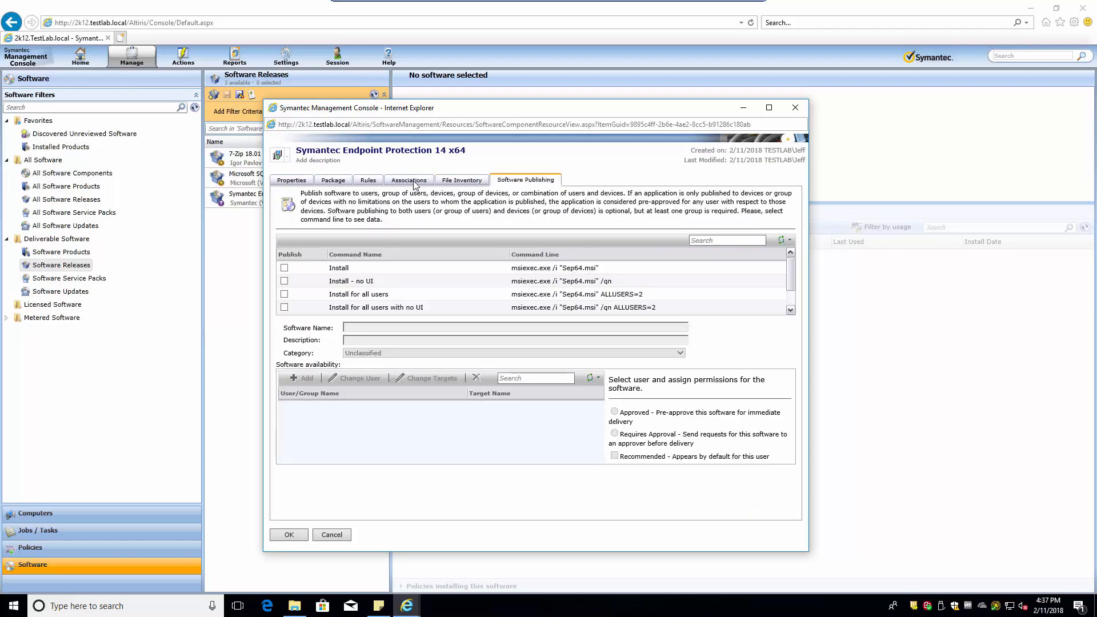
pyautogui.click(367, 180)
pyautogui.click(333, 181)
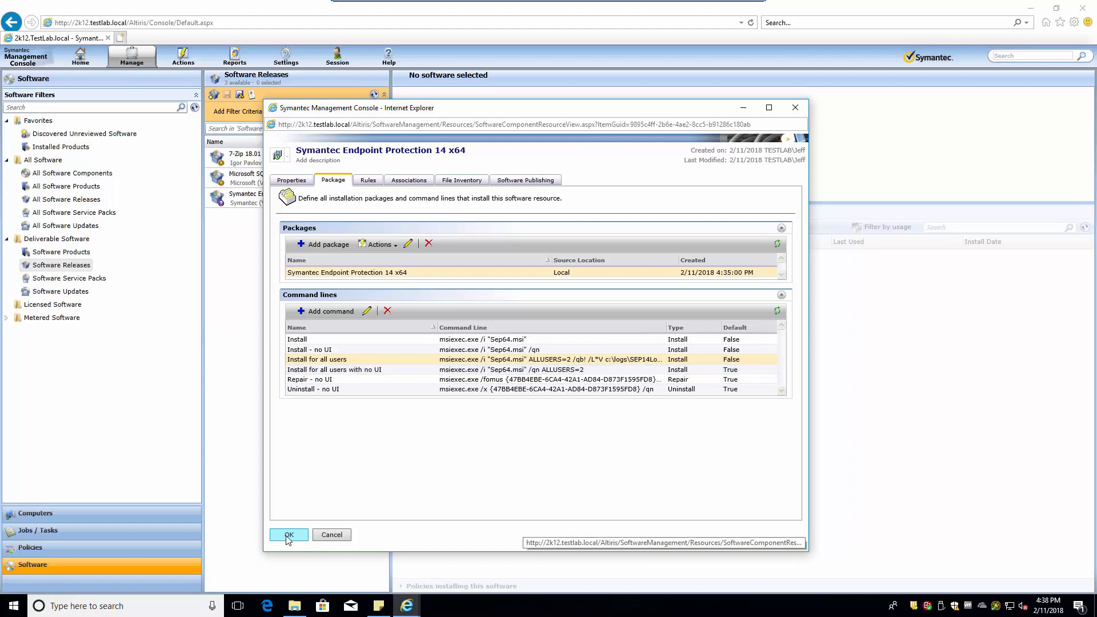
pyautogui.click(288, 534)
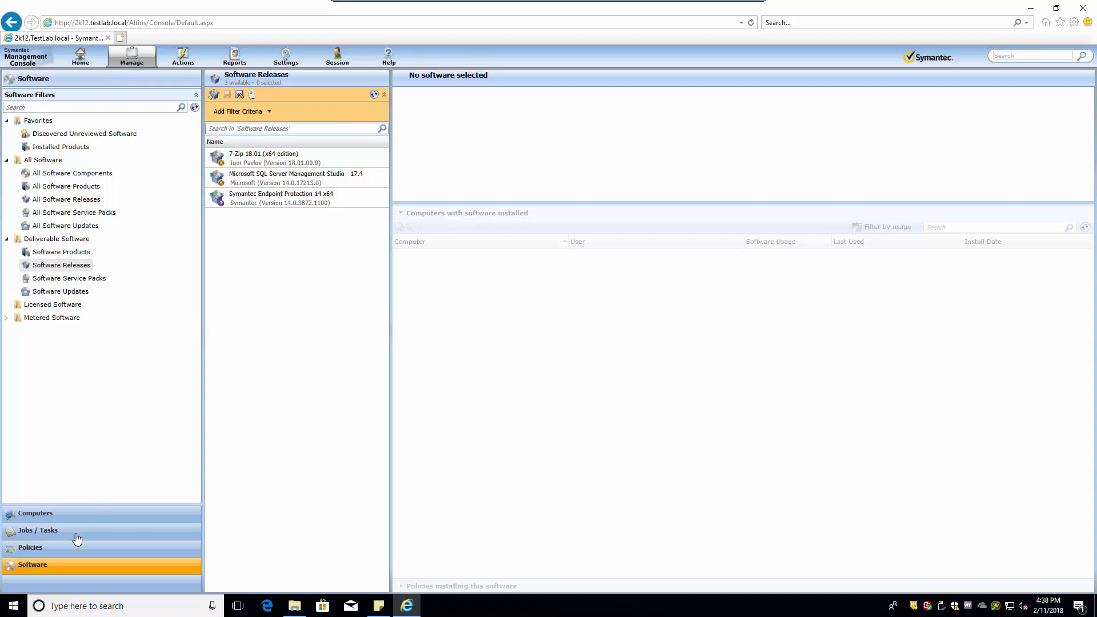
# Step: Create a new Managed Software Delivery policy in the Managed Software Delivery folder under the Software policies
pyautogui.click(34, 550)
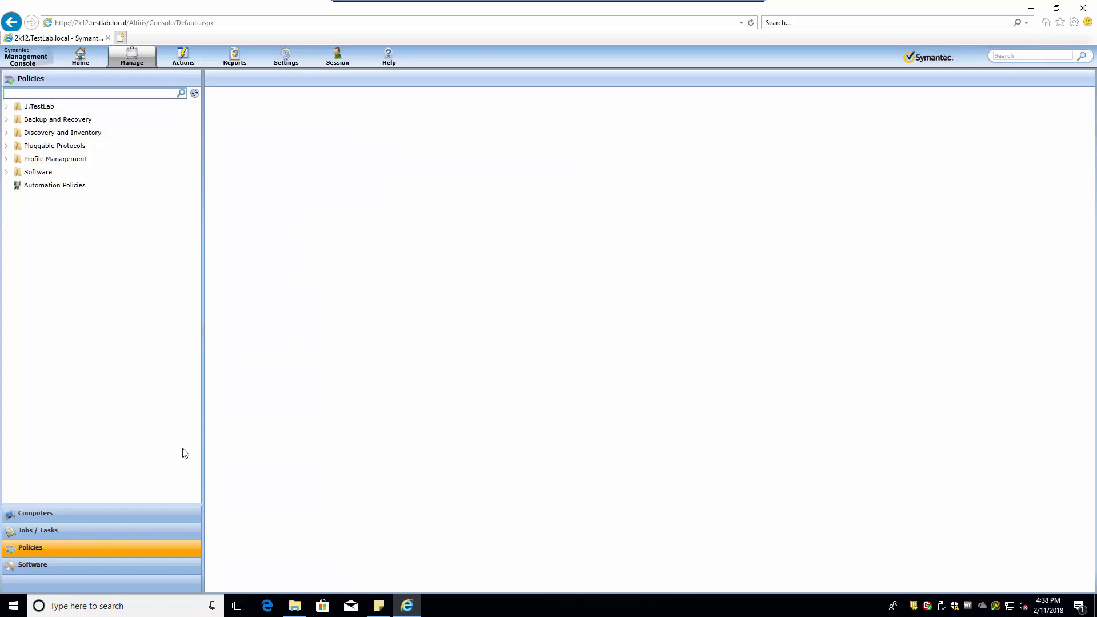
pyautogui.click(6, 172)
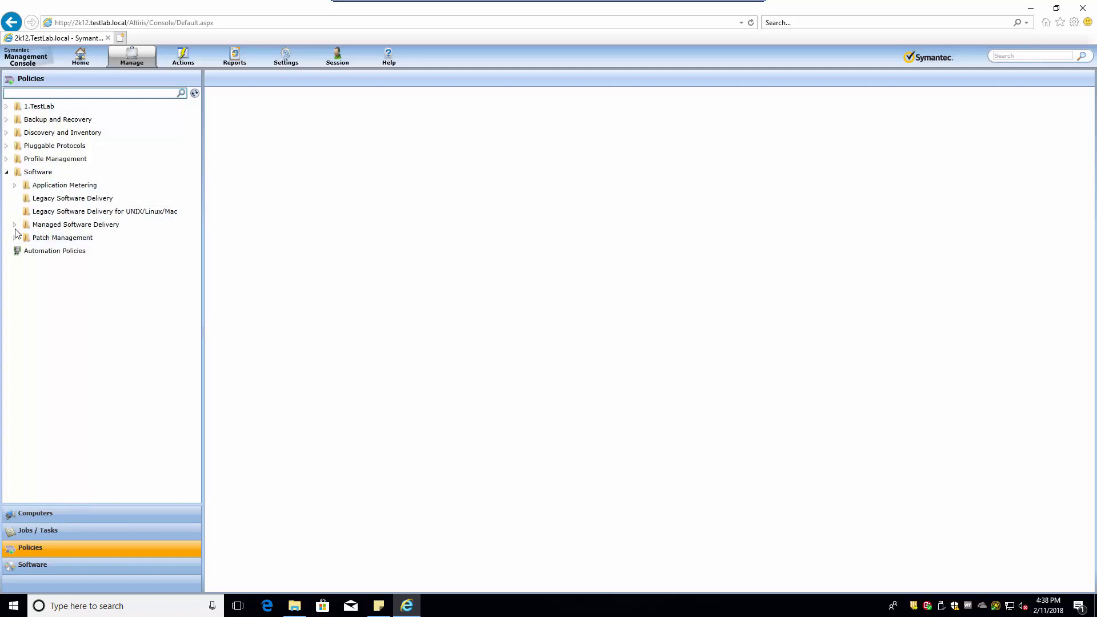
pyautogui.click(15, 225)
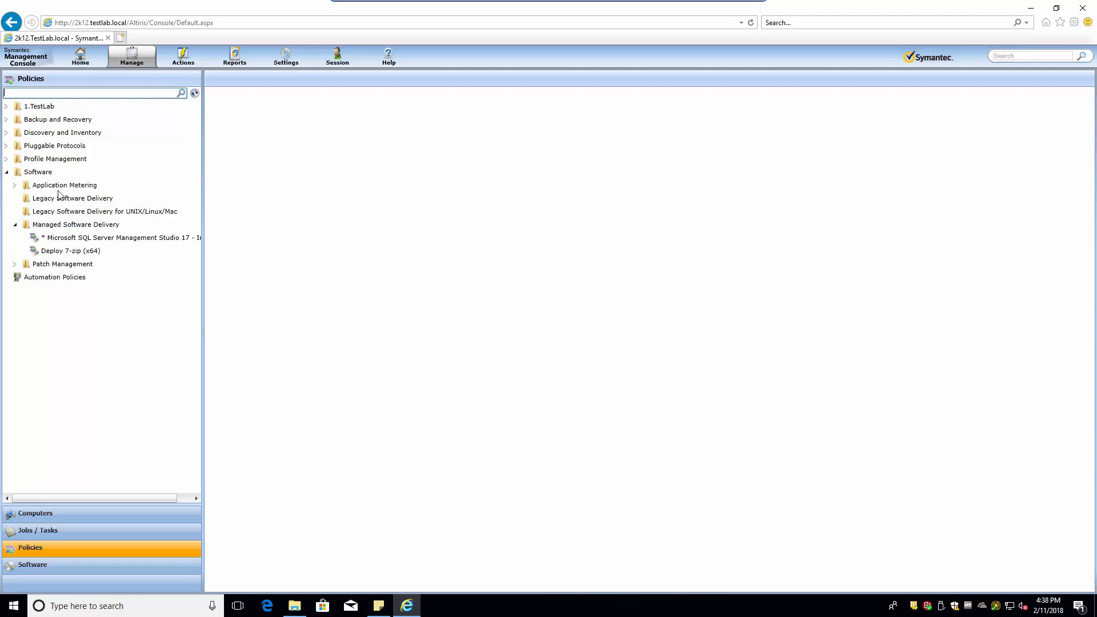
pyautogui.click(6, 106)
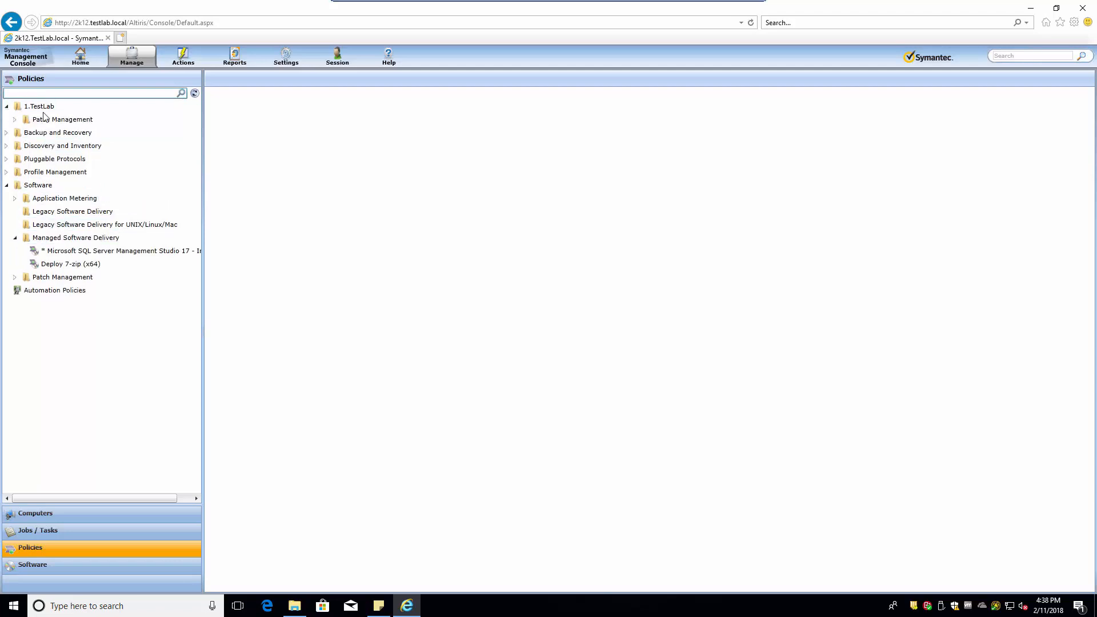
pyautogui.click(15, 120)
pyautogui.click(7, 120)
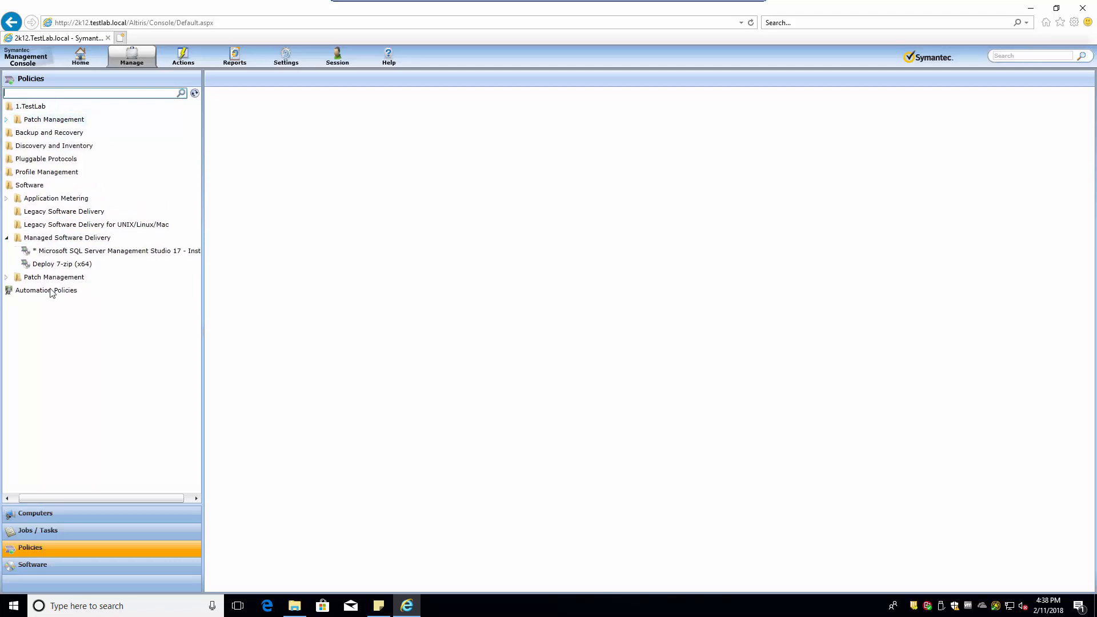
pyautogui.moveTo(92, 498); pyautogui.dragTo(30, 495)
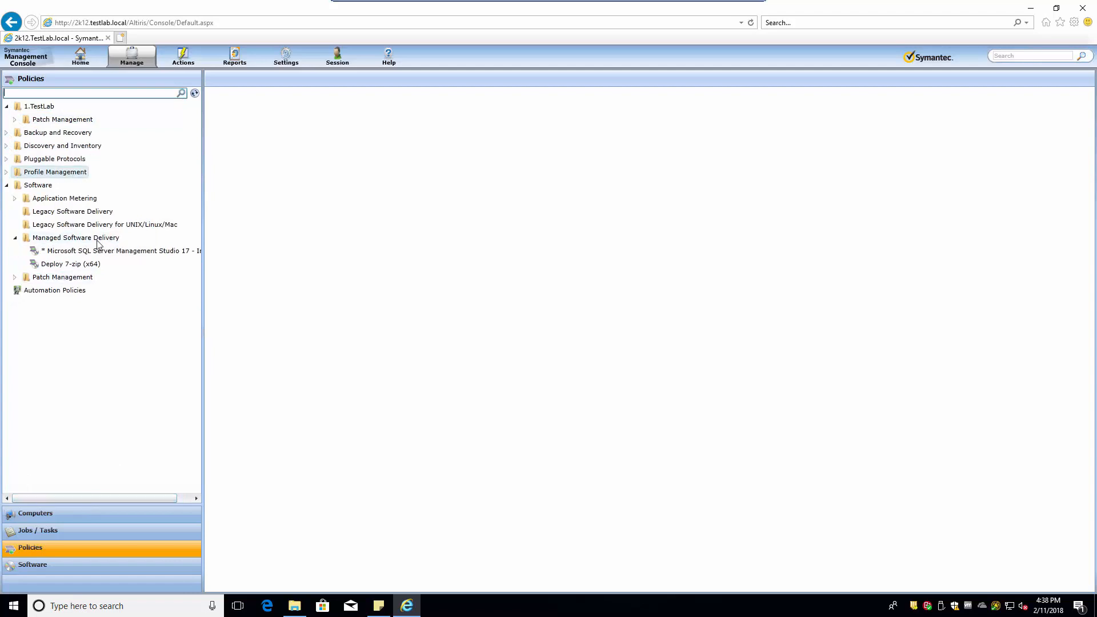
pyautogui.rightClick(53, 238)
pyautogui.moveTo(78, 315)
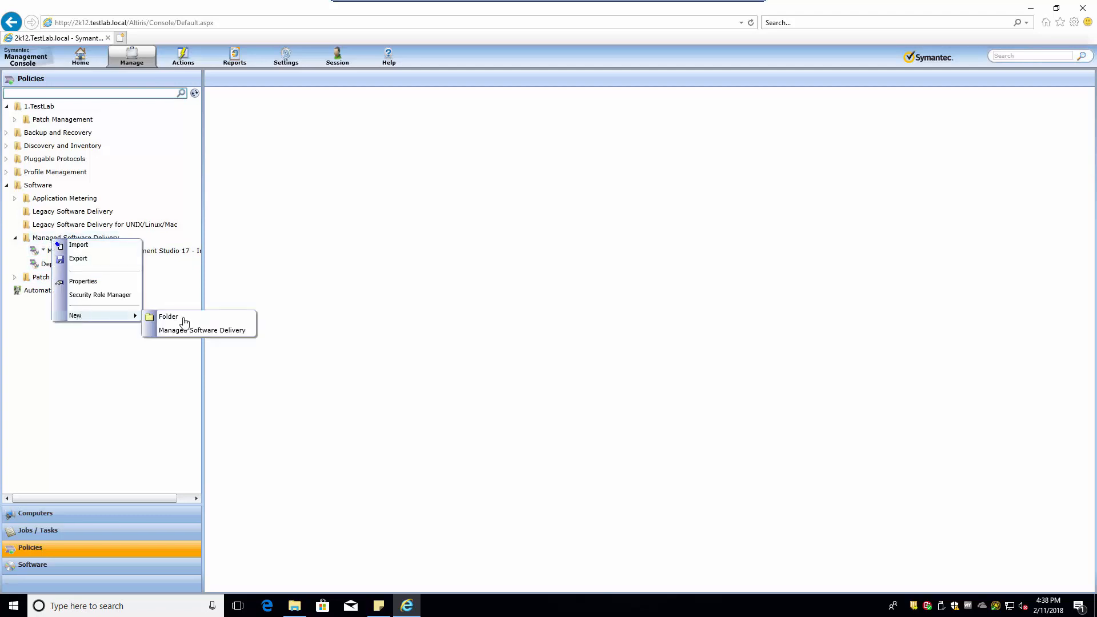
pyautogui.click(184, 330)
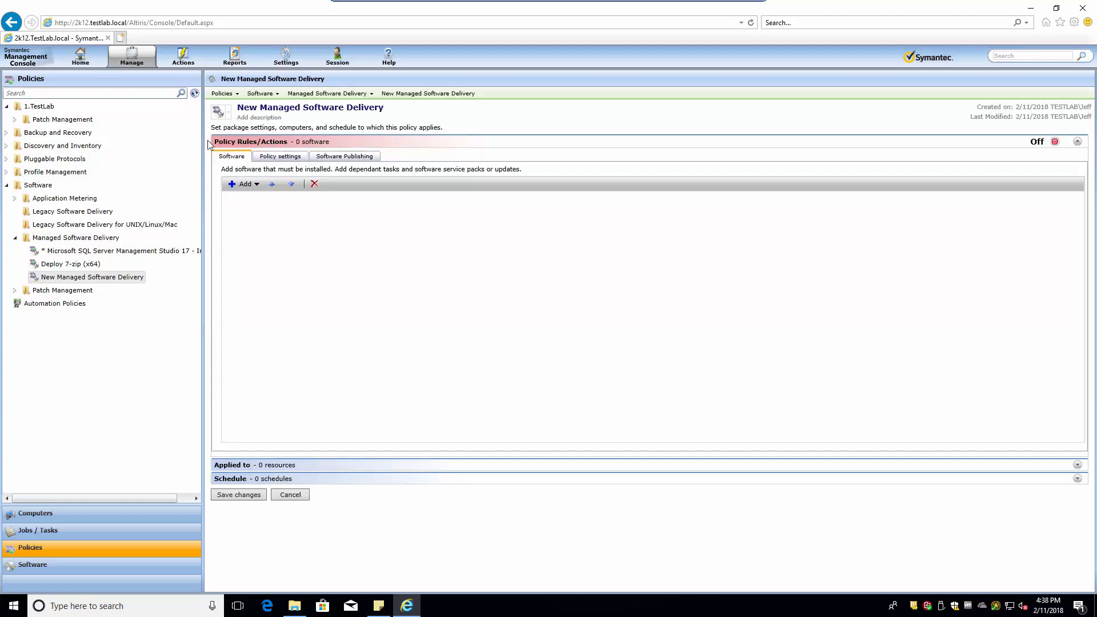
# Step: Name the new policy "Deploy Symantec Endpoint Protection 14"
pyautogui.click(292, 108)
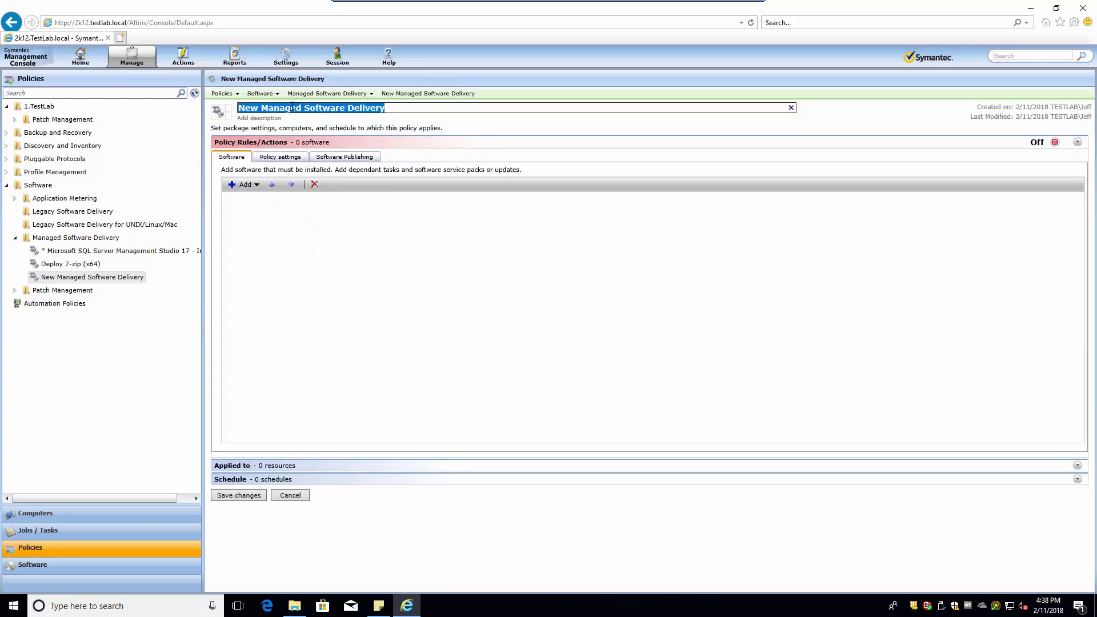
pyautogui.write('Deplo')
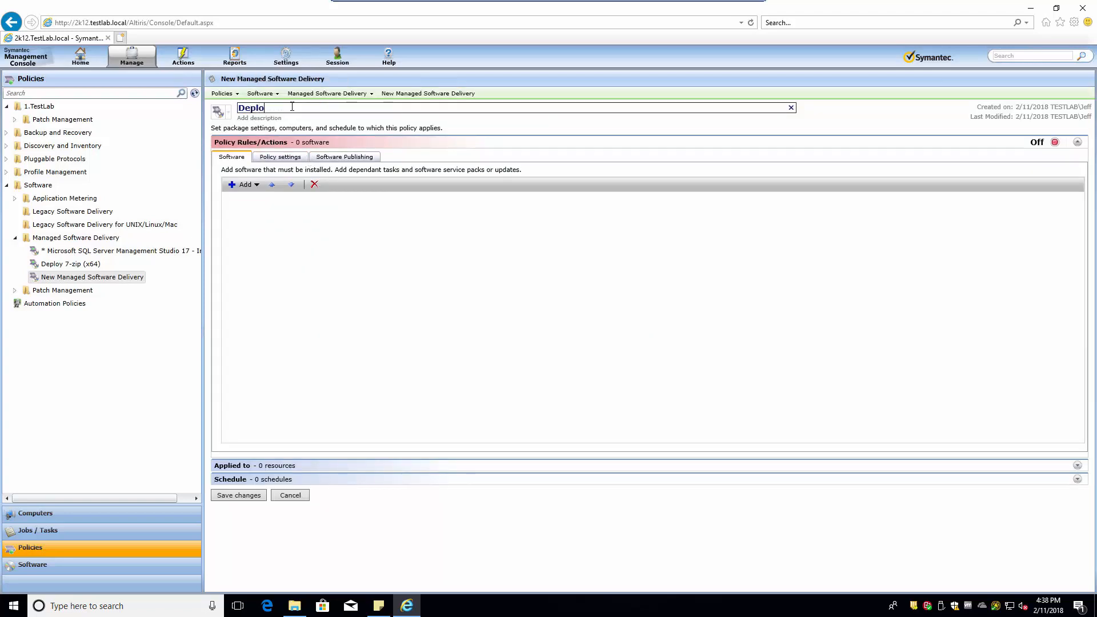
pyautogui.write('y Symantec')
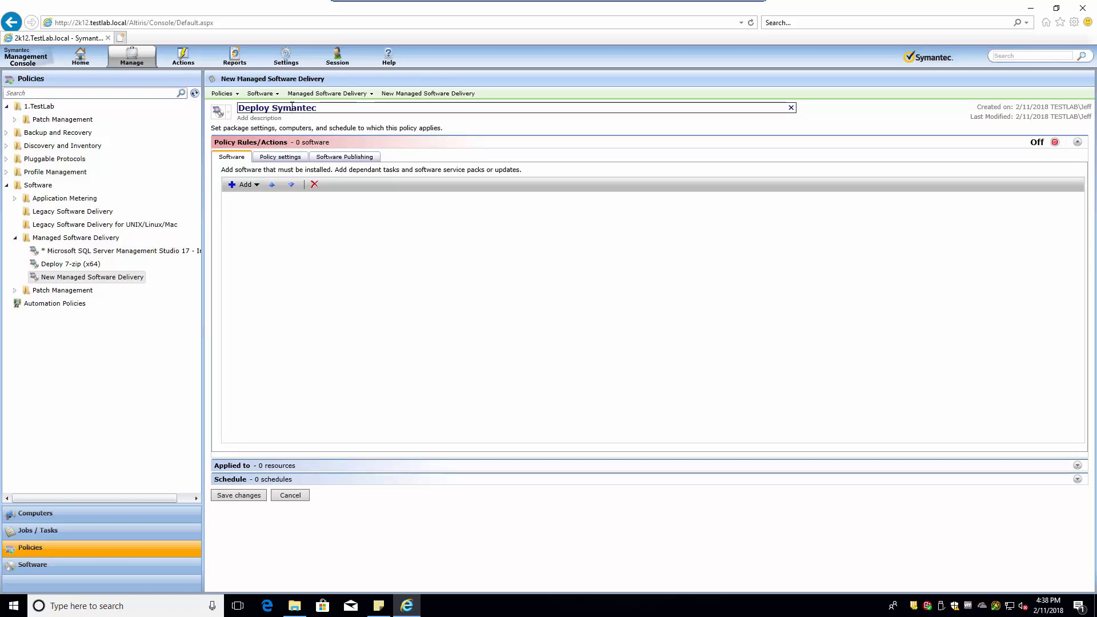
pyautogui.write(' Ep')
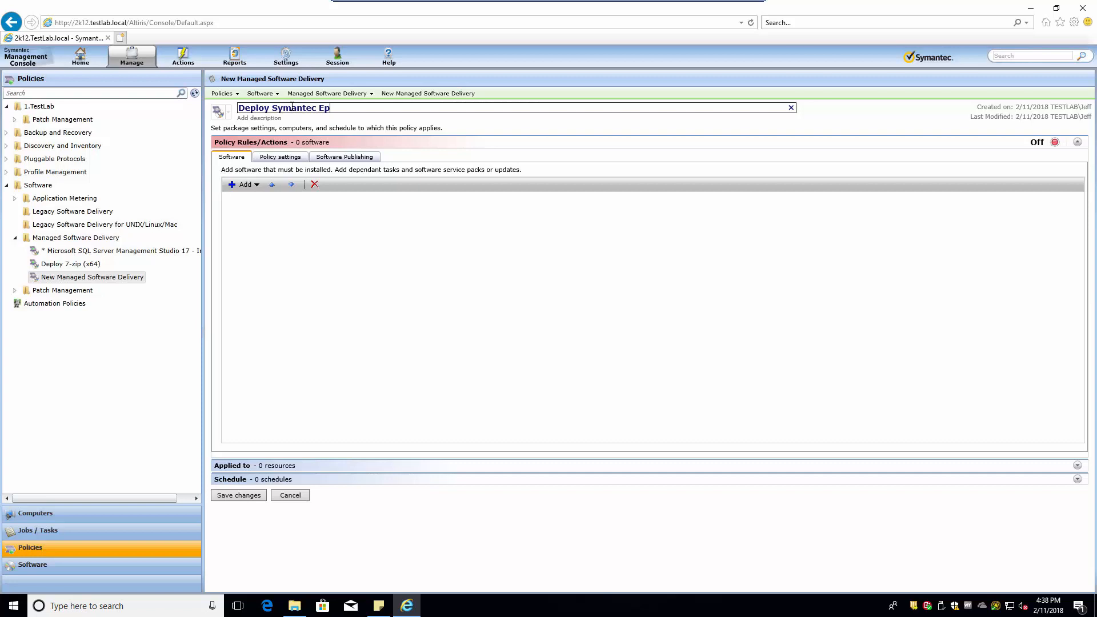
pyautogui.press('BackSpace')
pyautogui.write('ndpoint')
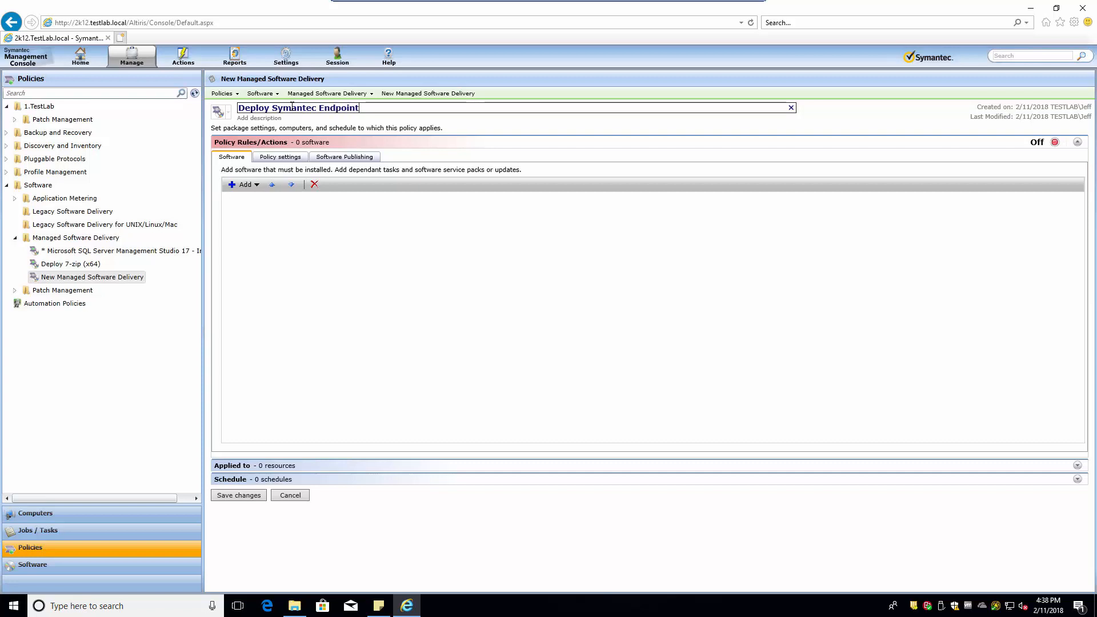
pyautogui.write(' Protection 14')
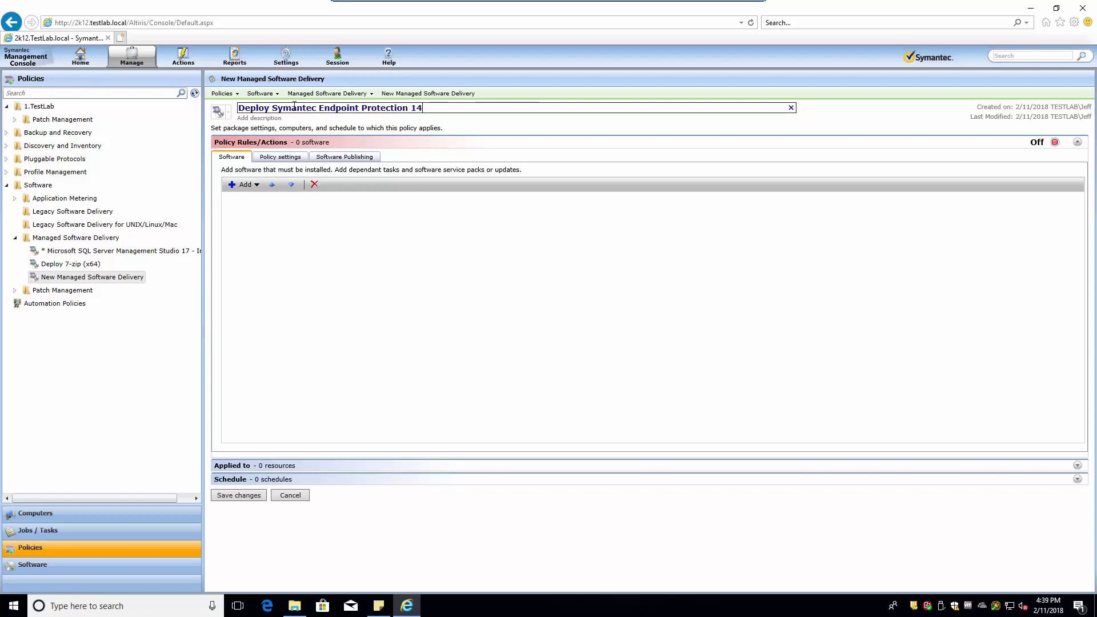
# Step: Find Symantec Endpoint Protection 14 x64 with the search term "symantec", add it to the policy's software, and turn the policy on
pyautogui.click(249, 188)
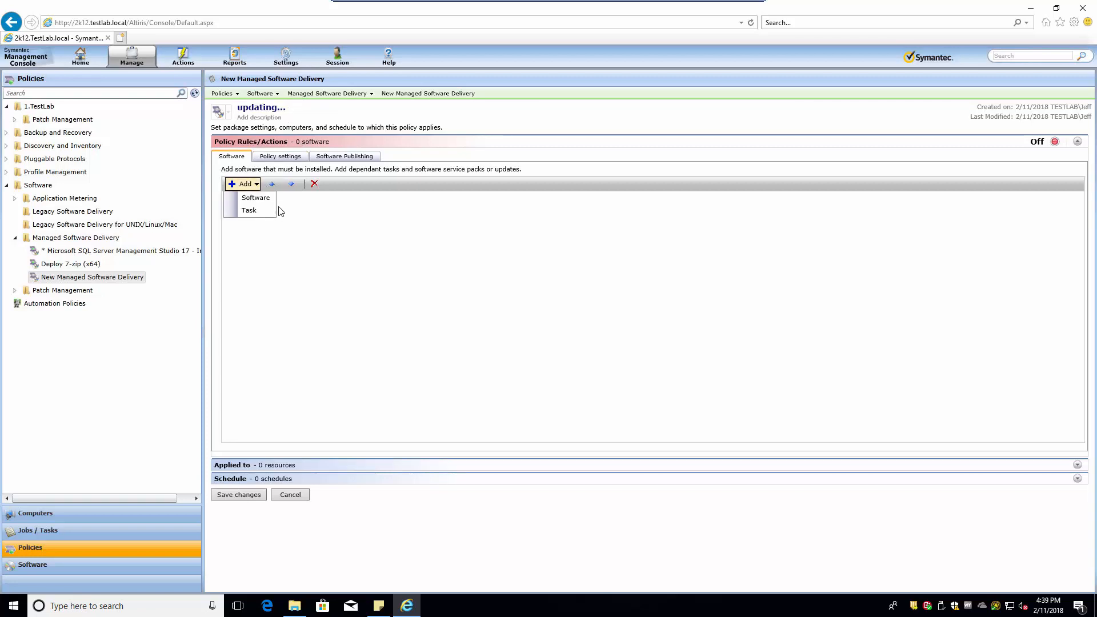
pyautogui.click(267, 205)
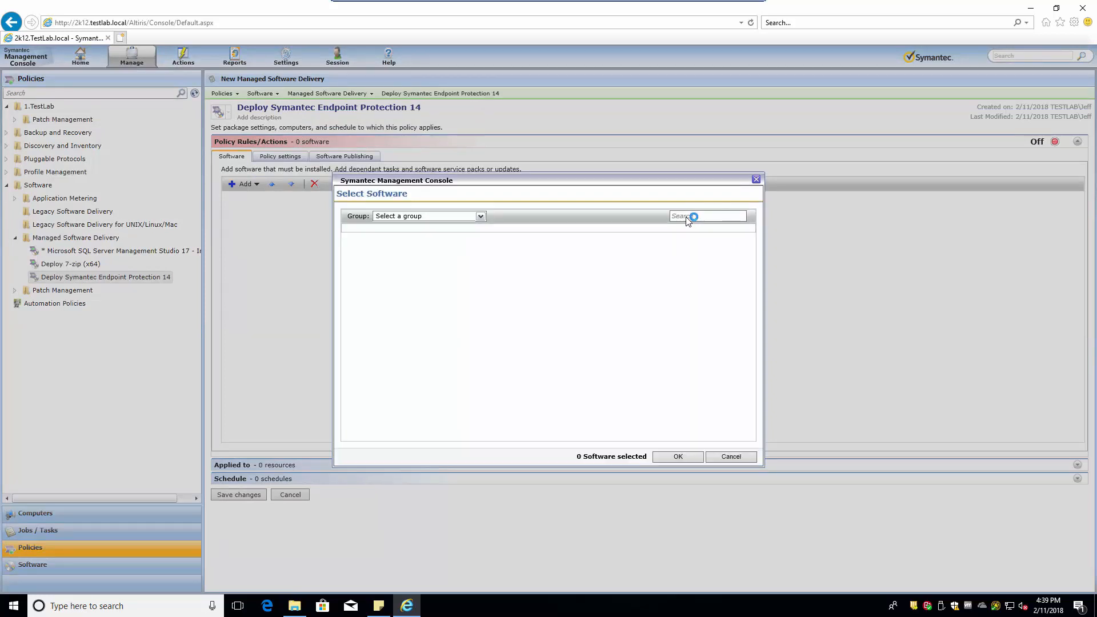
pyautogui.click(688, 216)
pyautogui.write('symantec')
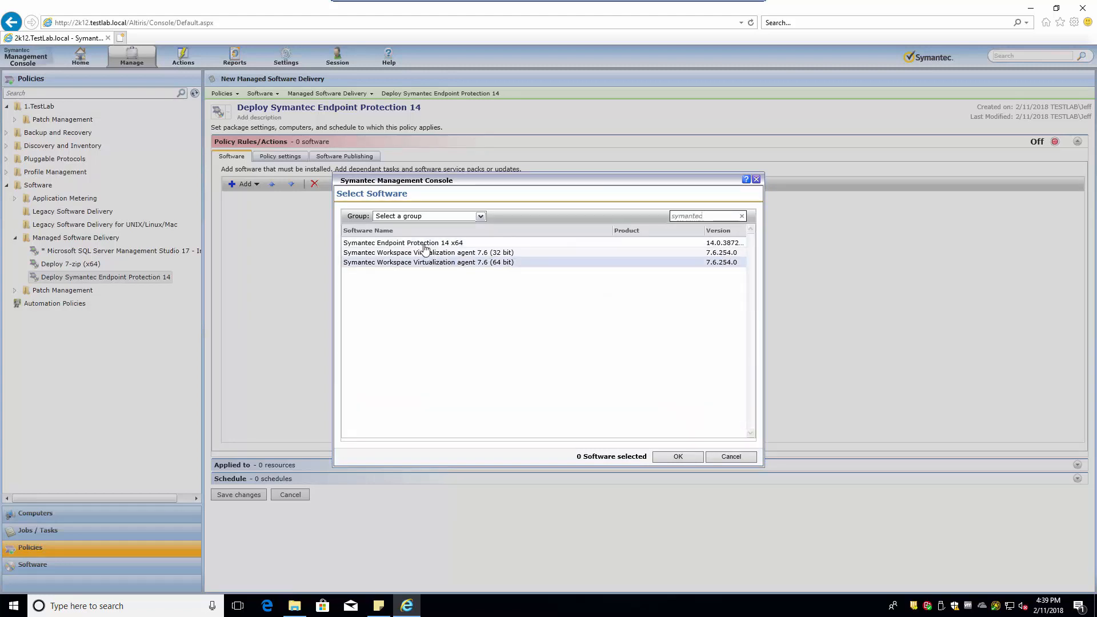
pyautogui.click(422, 243)
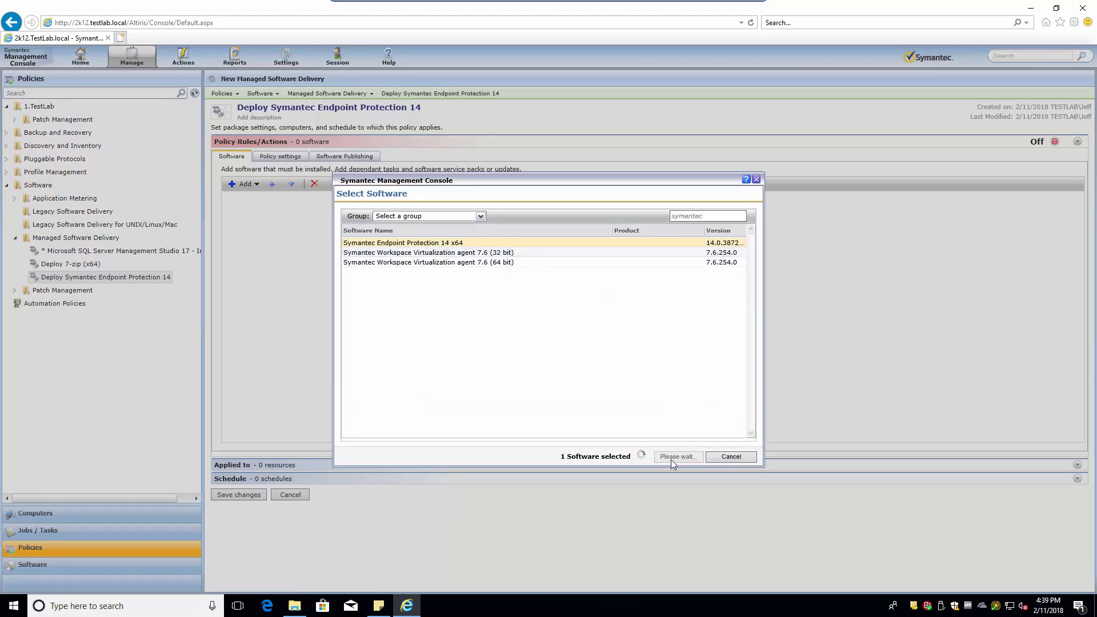
pyautogui.click(671, 459)
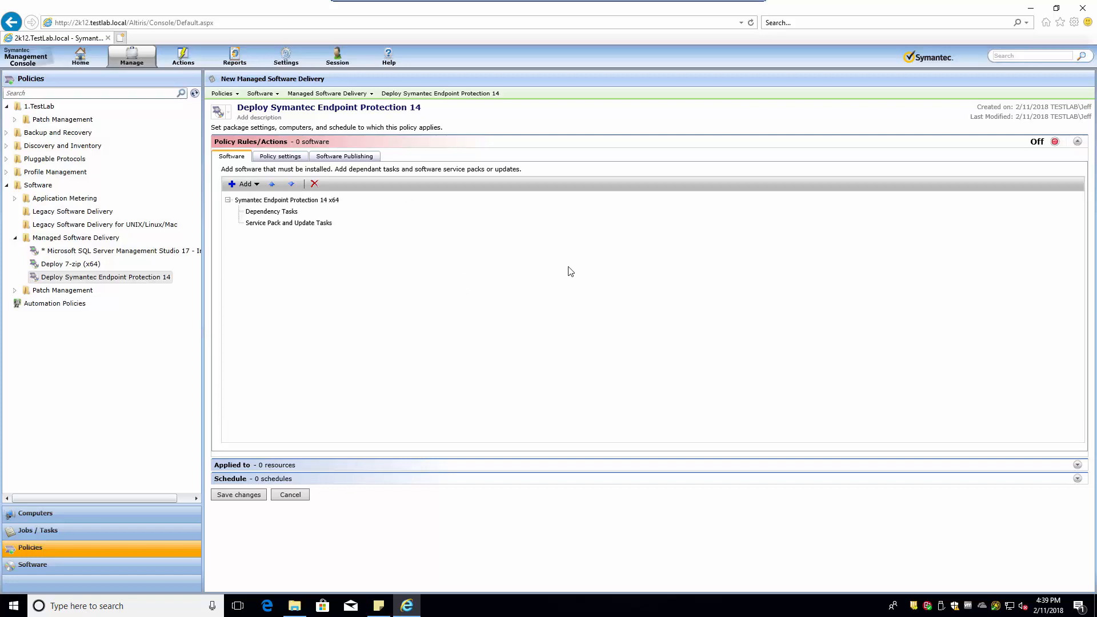
pyautogui.click(1054, 142)
pyautogui.click(1066, 149)
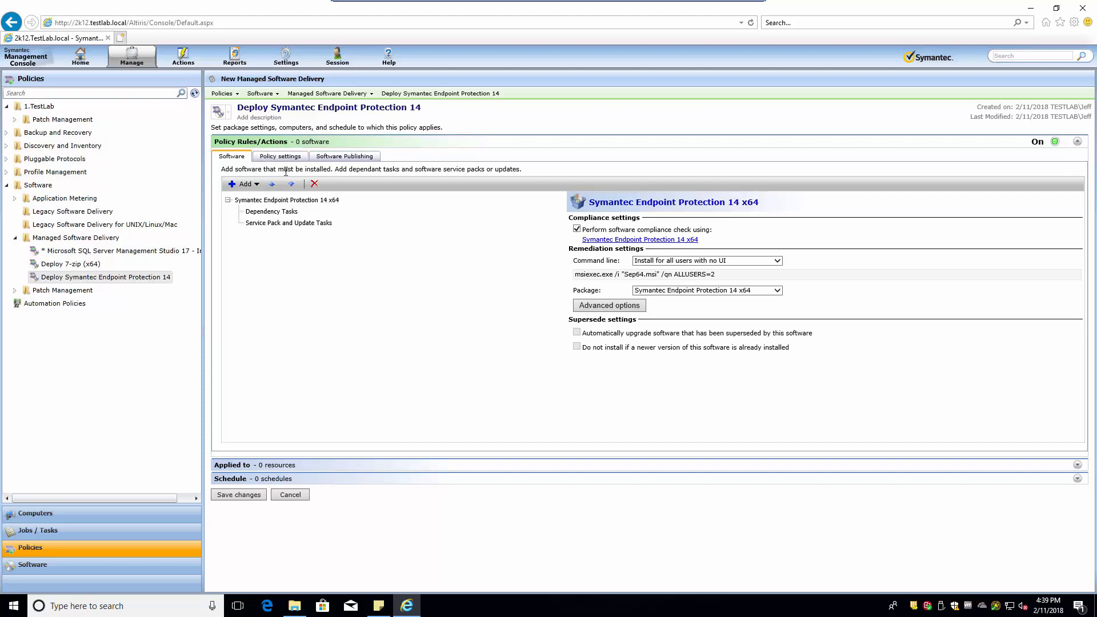
# Step: Apply the policy to the All Machines target from the 1. TestLab folder
pyautogui.click(1076, 465)
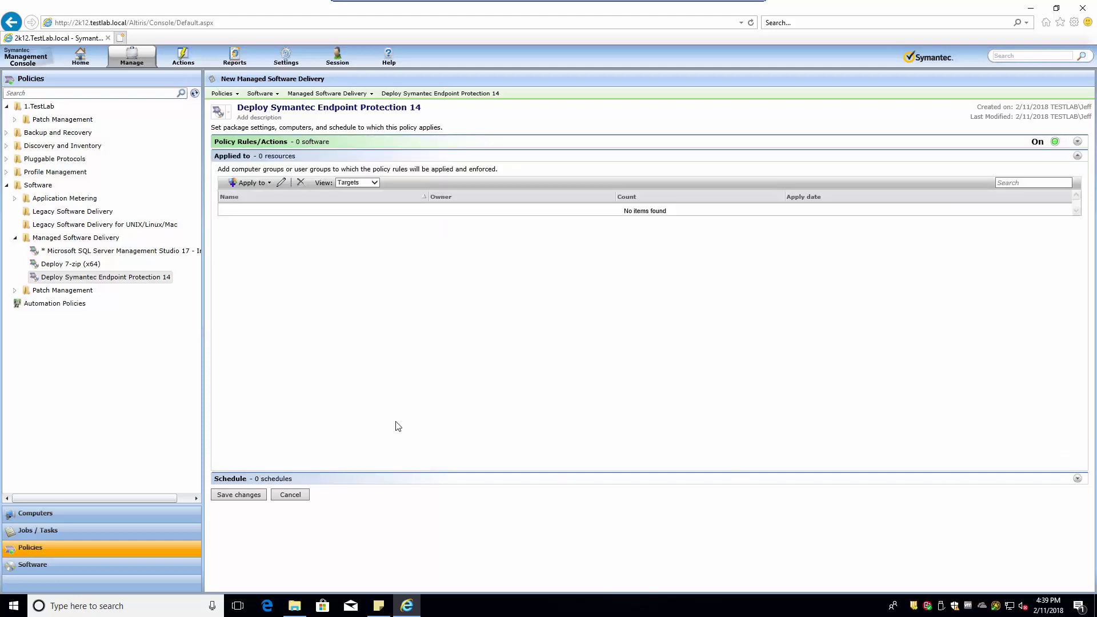
pyautogui.click(253, 183)
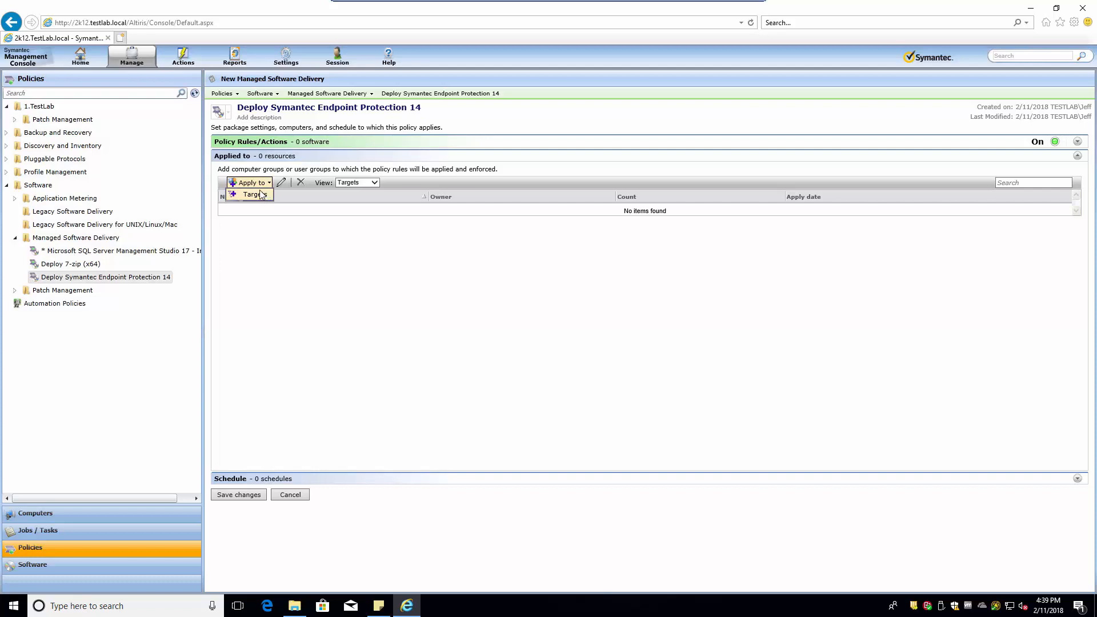
pyautogui.click(260, 195)
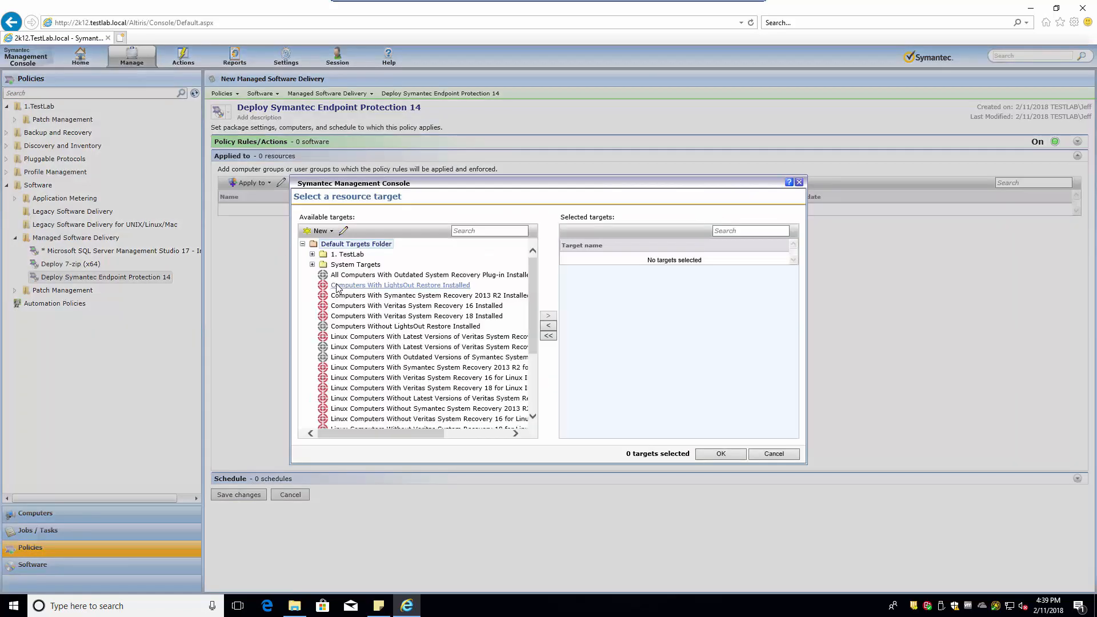
pyautogui.scroll(-3, 340, 289)
pyautogui.scroll(3, 378, 314)
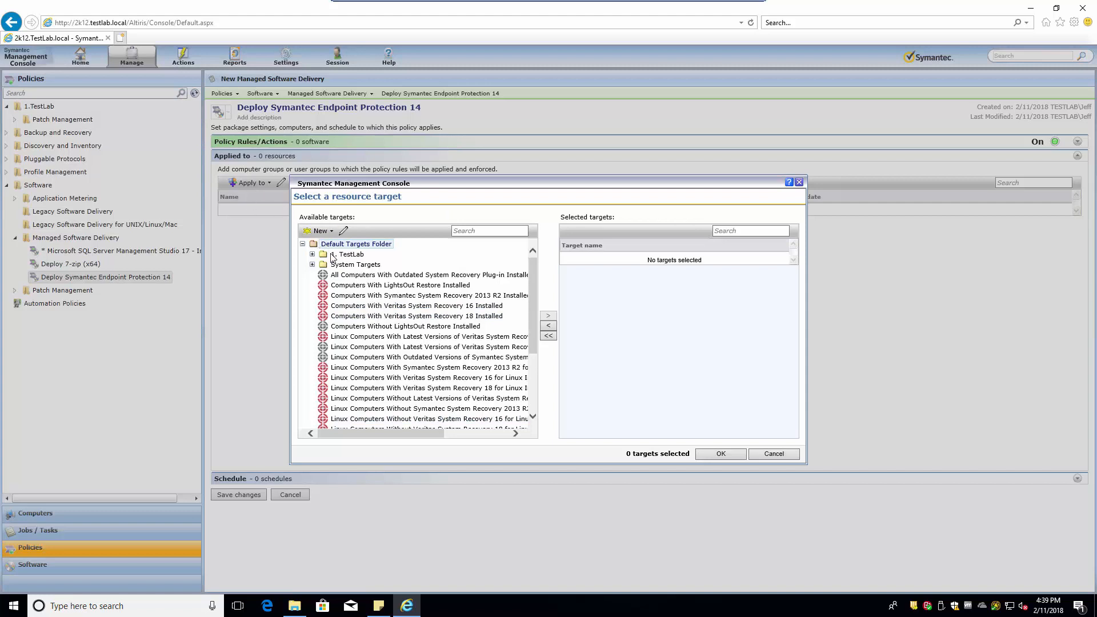
pyautogui.click(312, 254)
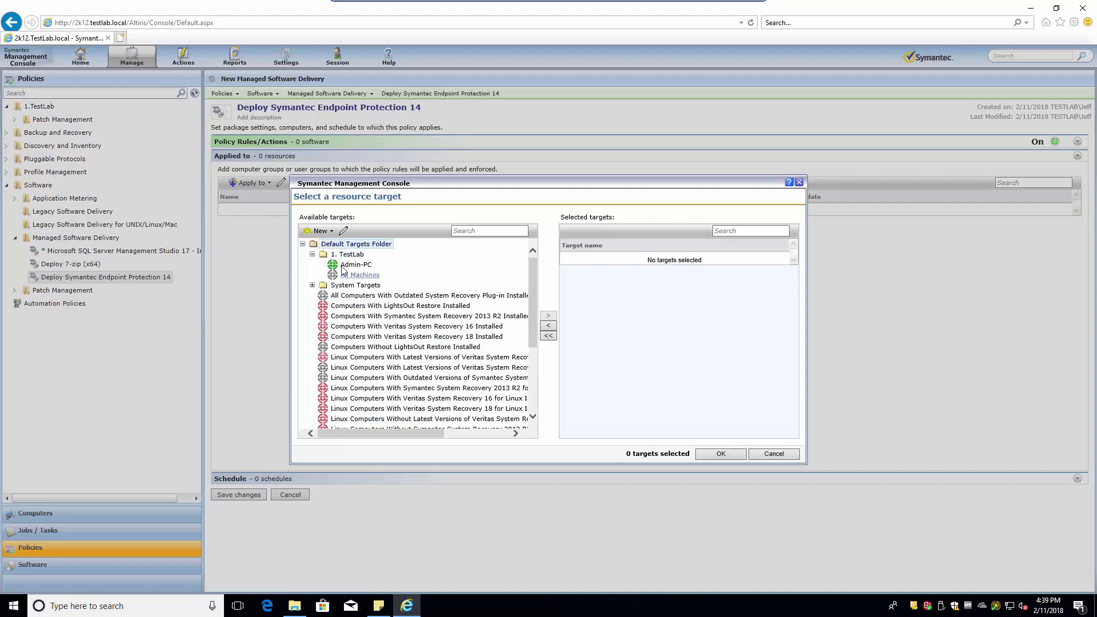
pyautogui.click(355, 278)
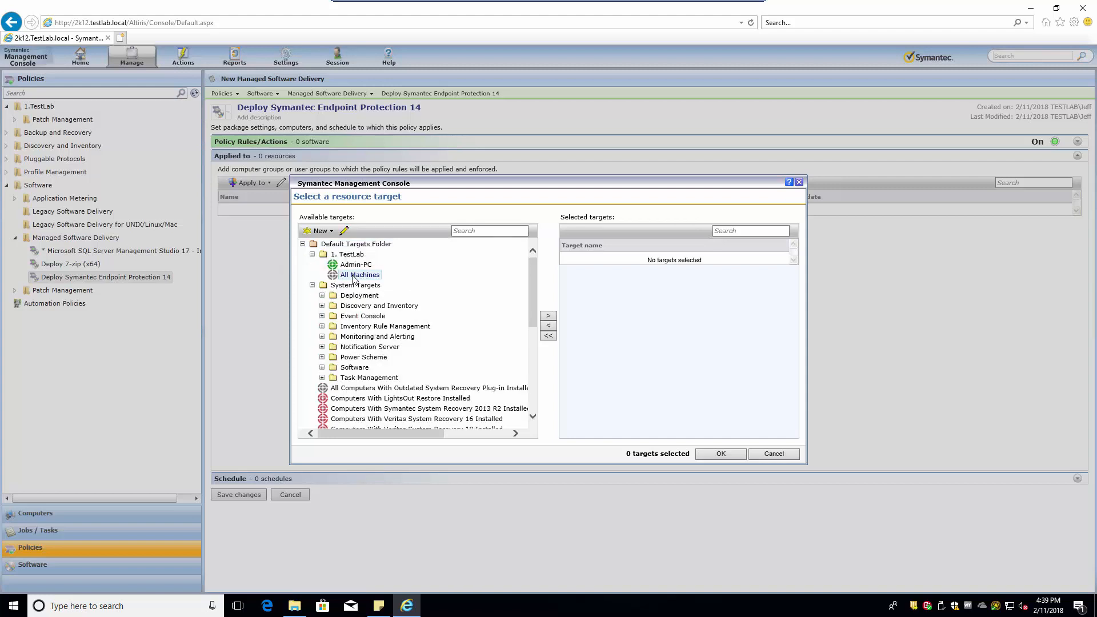
pyautogui.click(548, 315)
pyautogui.click(721, 454)
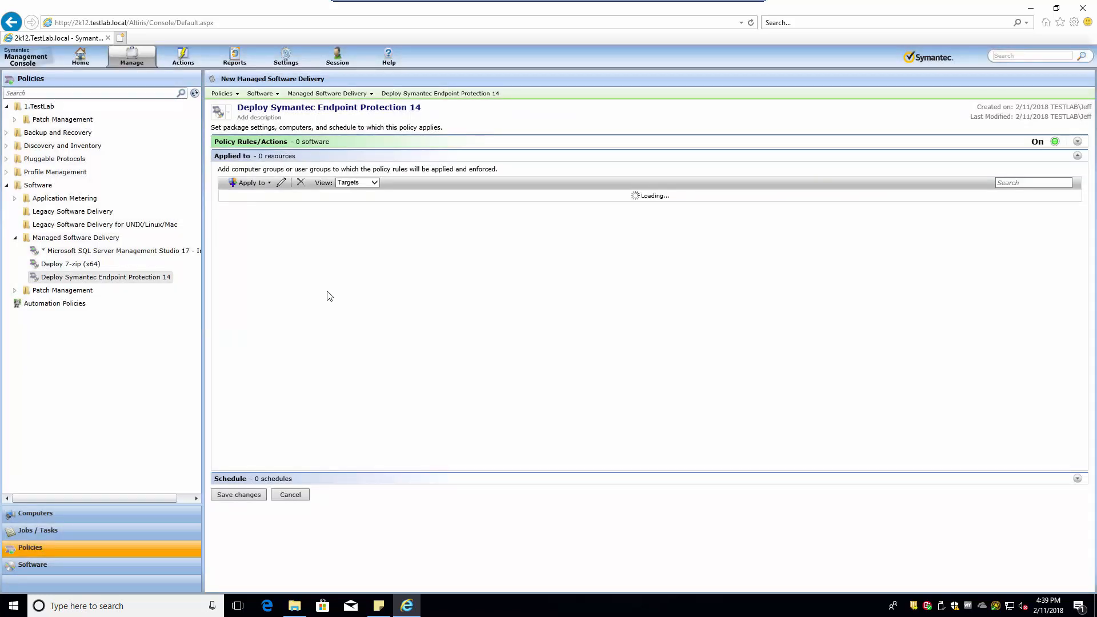
# Step: Add a compliance schedule starting at 16:45 to the policy and save the changes
pyautogui.click(1077, 480)
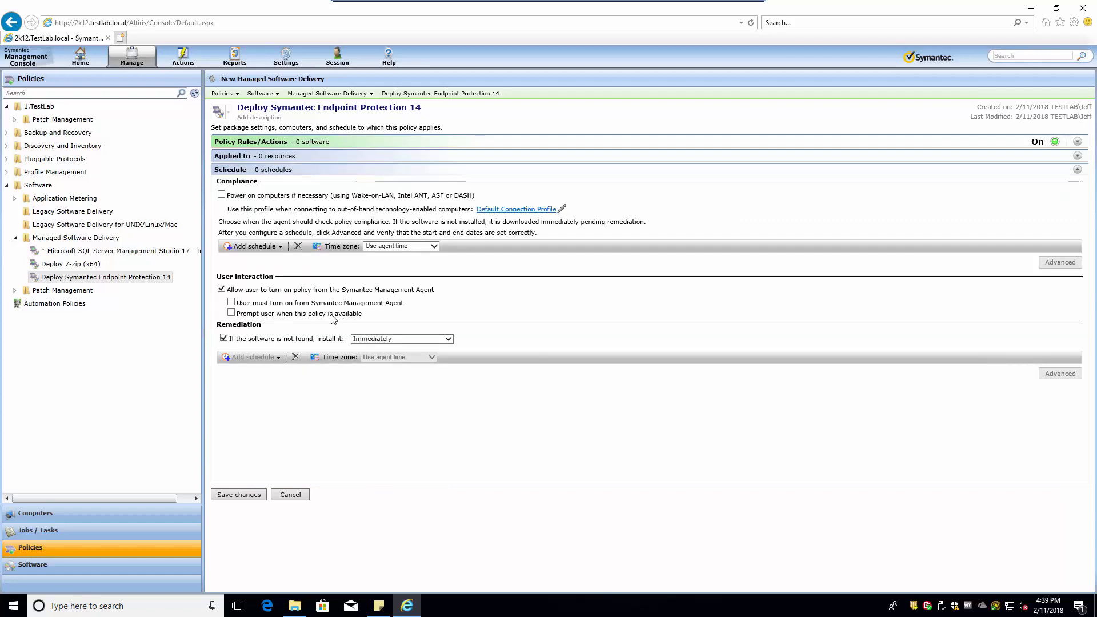
pyautogui.click(254, 246)
pyautogui.click(261, 258)
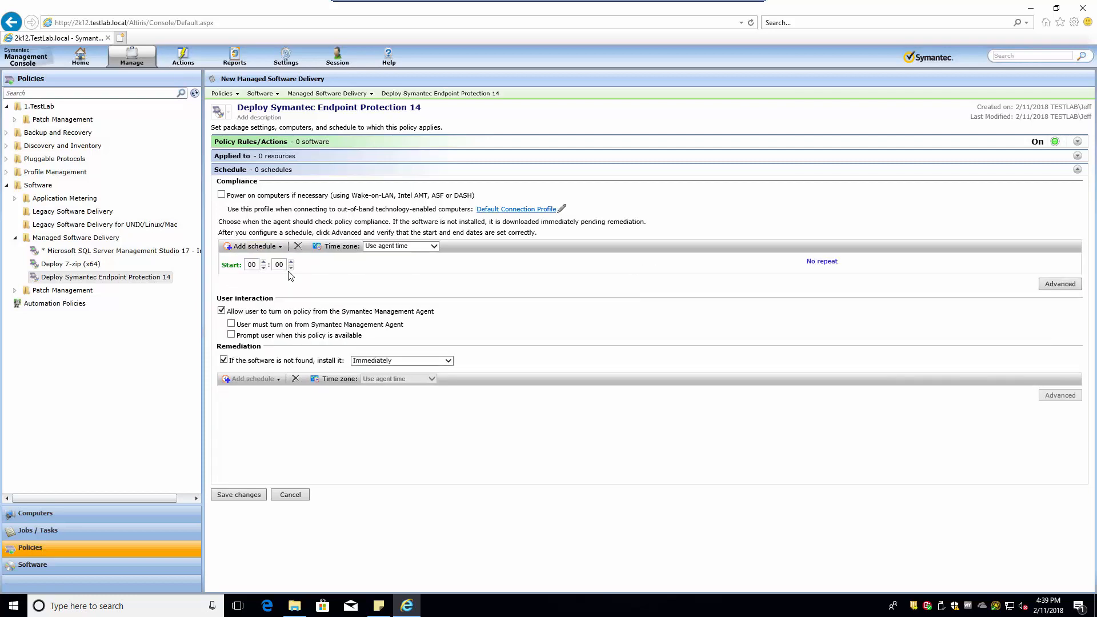
pyautogui.click(251, 264)
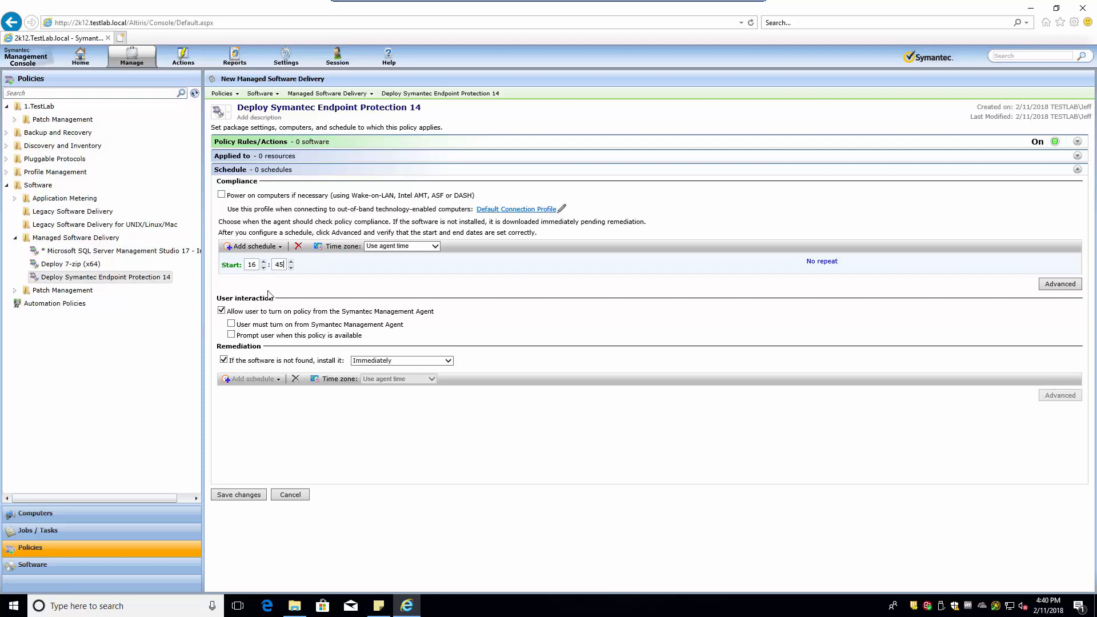
pyautogui.click(246, 494)
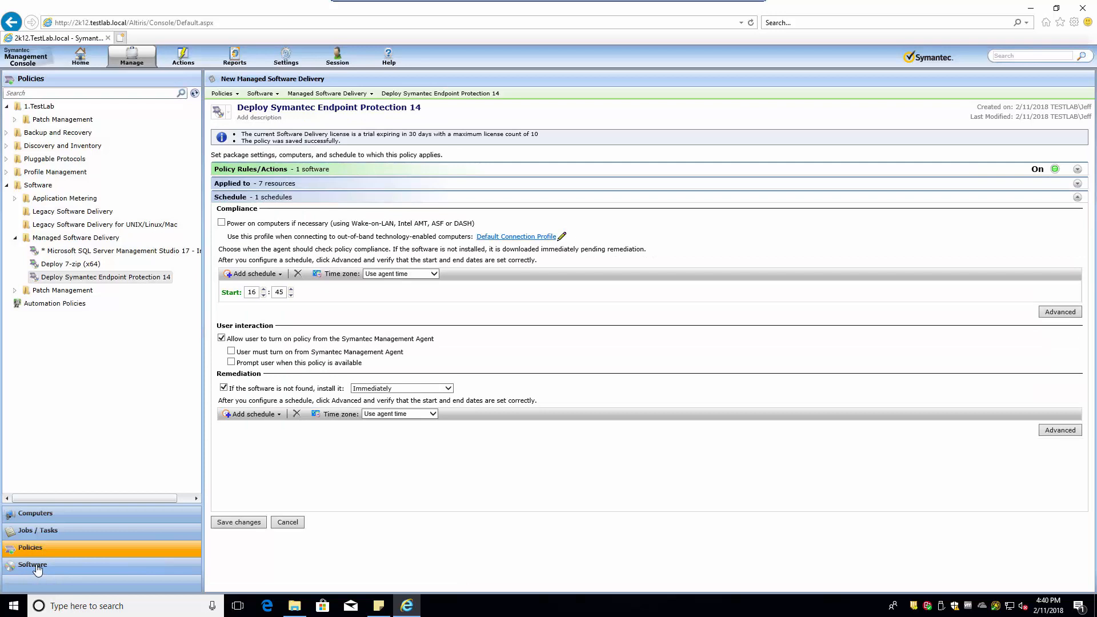
# Step: Open the Symantec Endpoint Protection 14 x64 software release for editing and show its detection and applicability rules
pyautogui.click(34, 566)
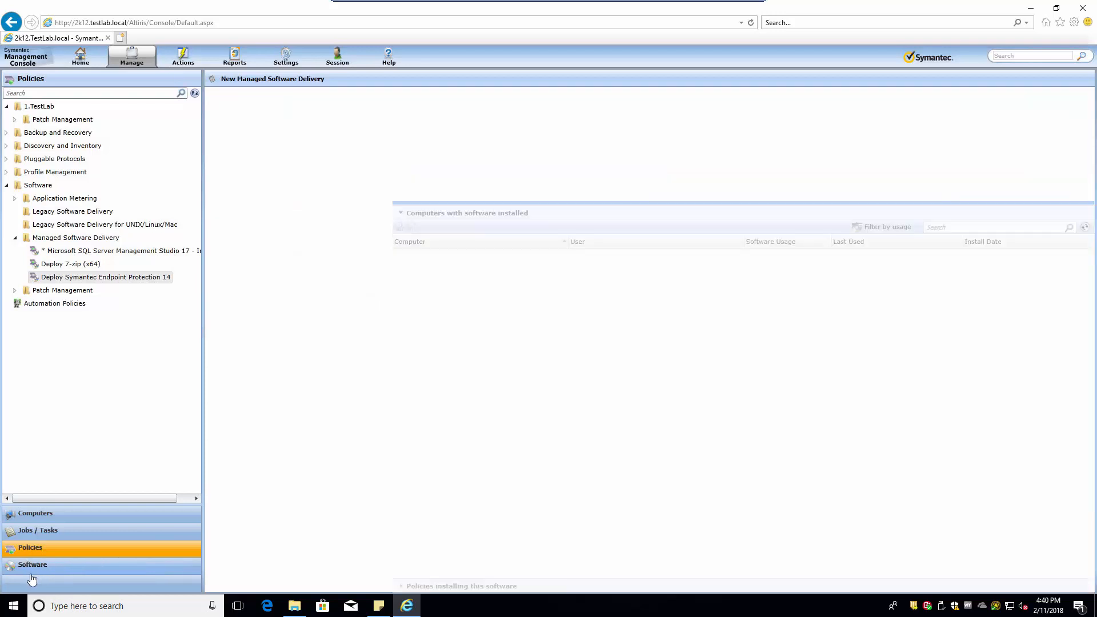
pyautogui.click(266, 203)
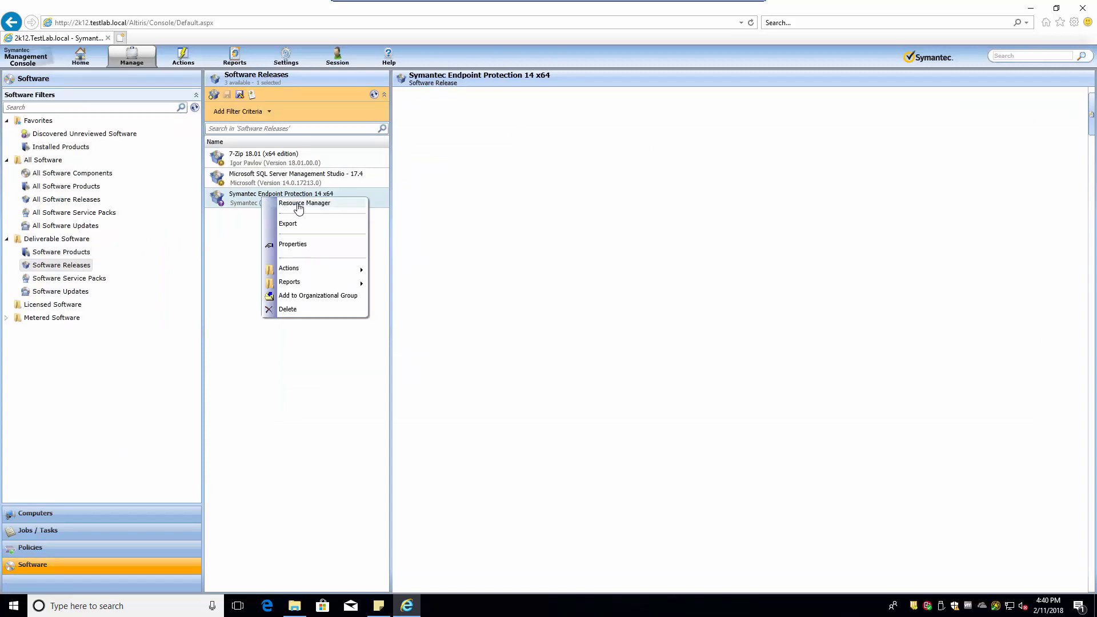
pyautogui.moveTo(297, 268)
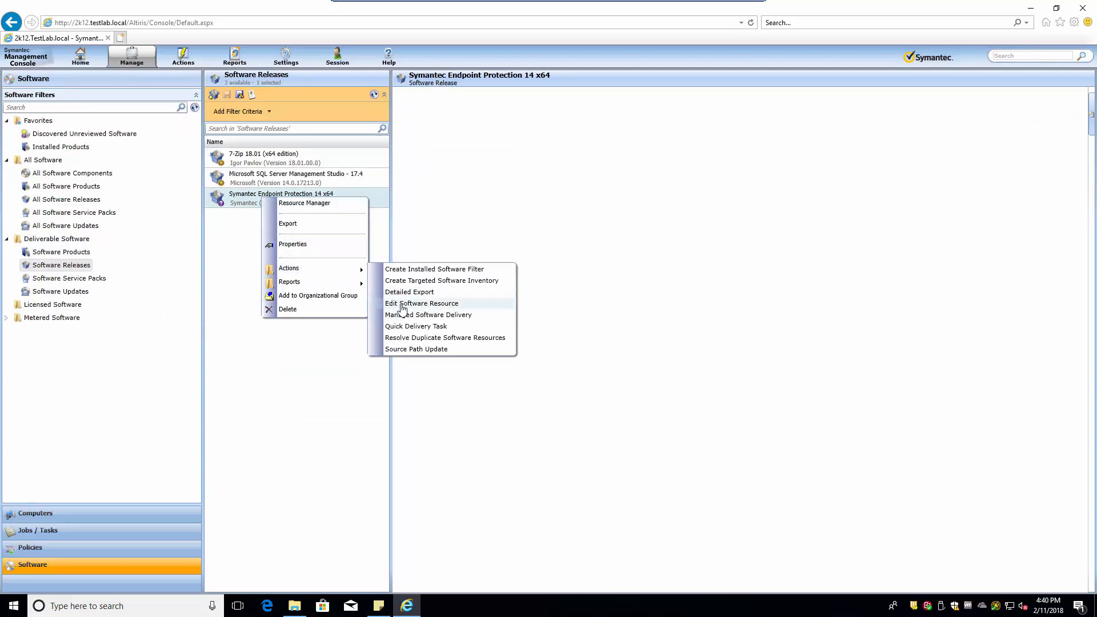
pyautogui.click(434, 303)
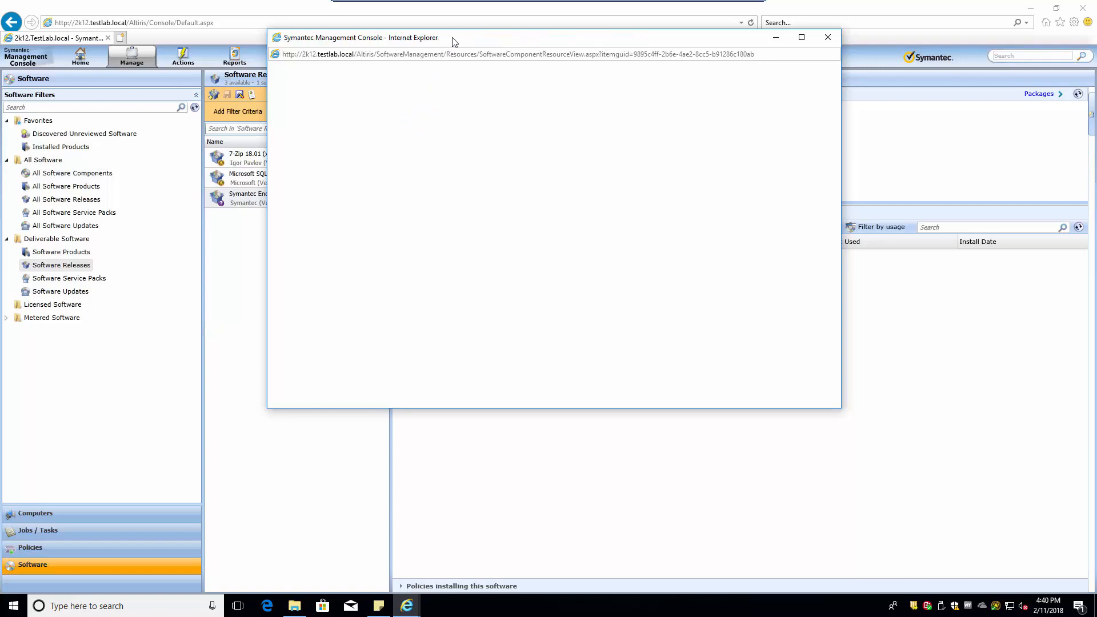
pyautogui.moveTo(460, 40); pyautogui.dragTo(521, 69)
pyautogui.click(443, 138)
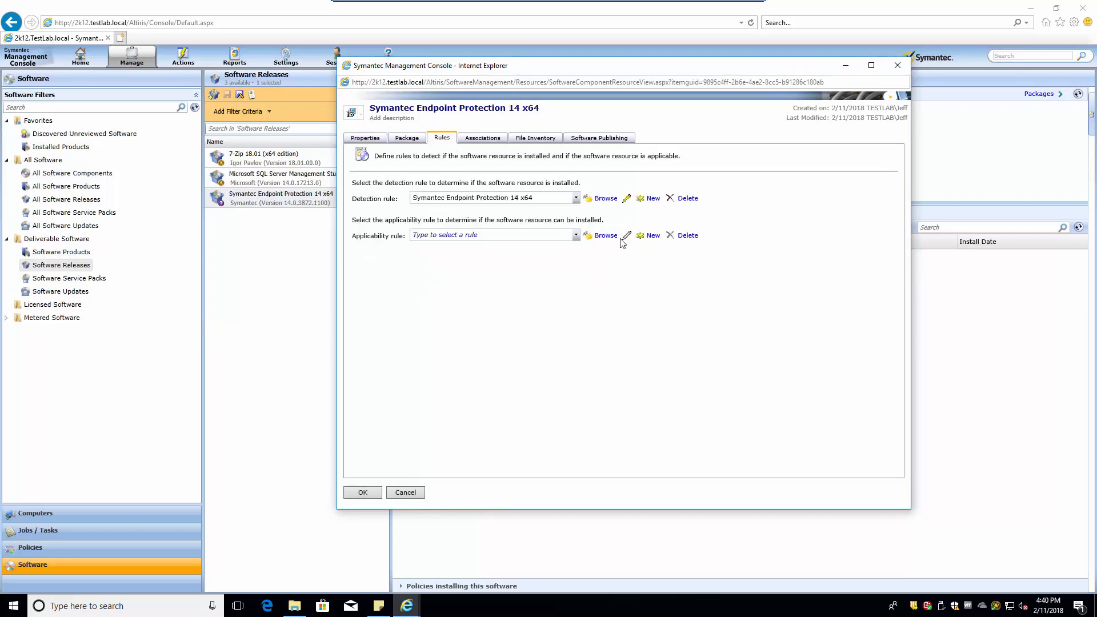
# Step: Set the release's applicability rule to "64 bit platform", found with the search term "x64", and save the software resource
pyautogui.click(530, 234)
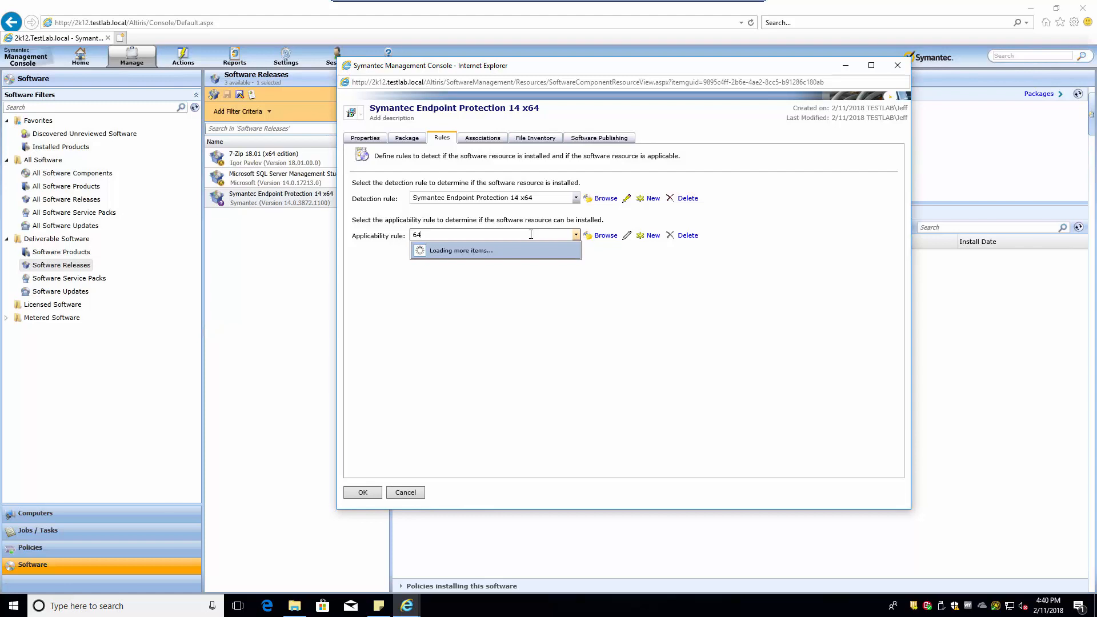
pyautogui.click(576, 236)
pyautogui.click(575, 235)
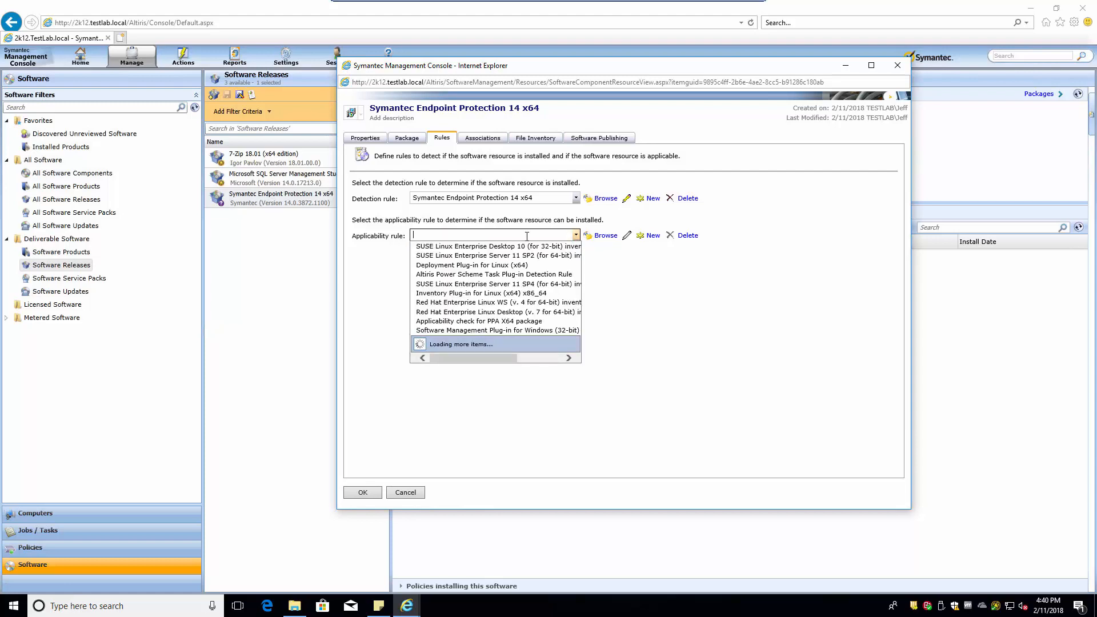
pyautogui.write('x64')
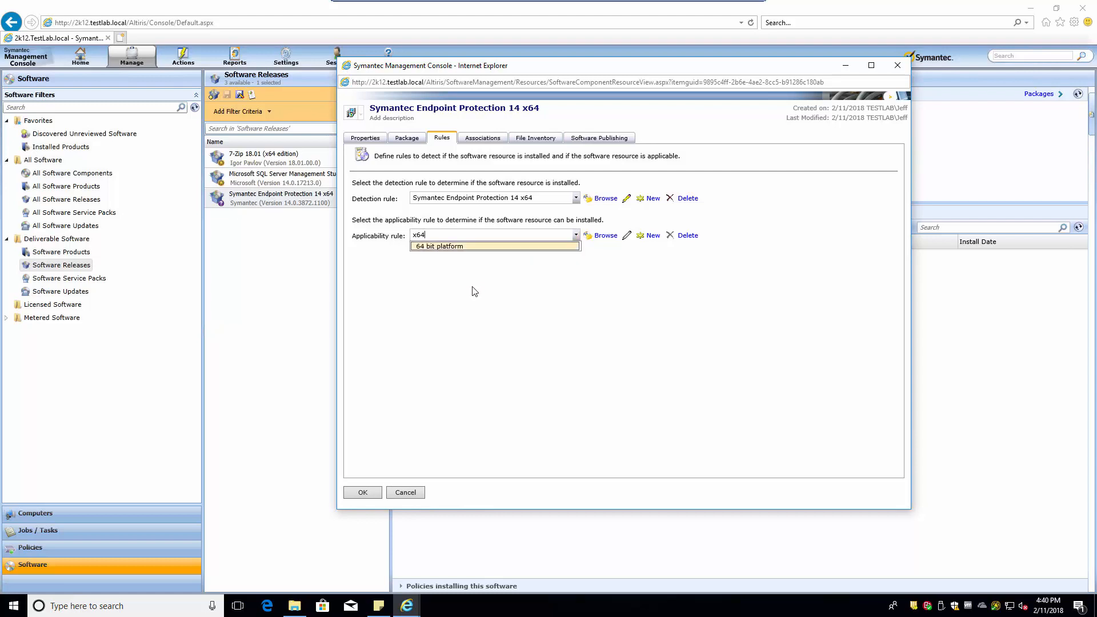
pyautogui.click(446, 251)
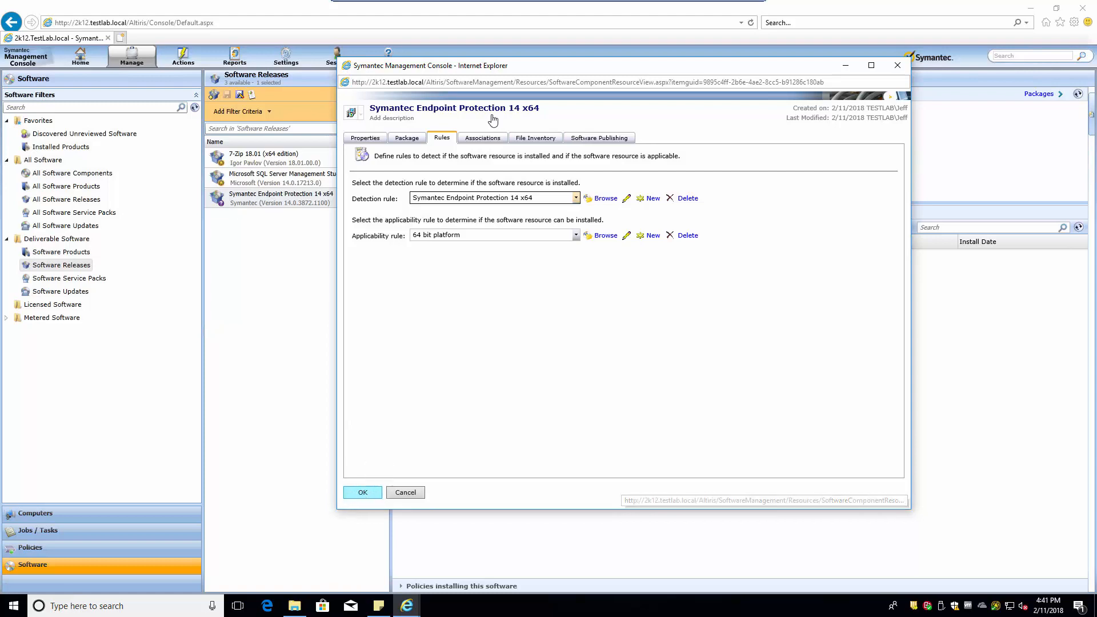
pyautogui.moveTo(544, 65); pyautogui.dragTo(443, 66)
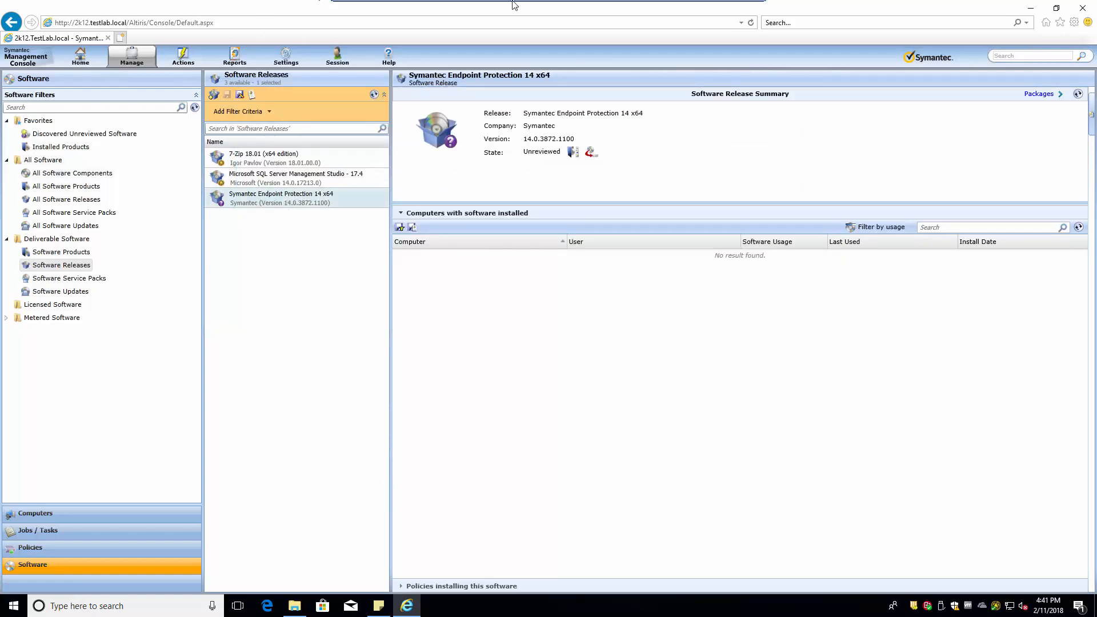
# Step: Switch to the vSphere Client and open the console of the Plex virtual machine
pyautogui.click(748, 11)
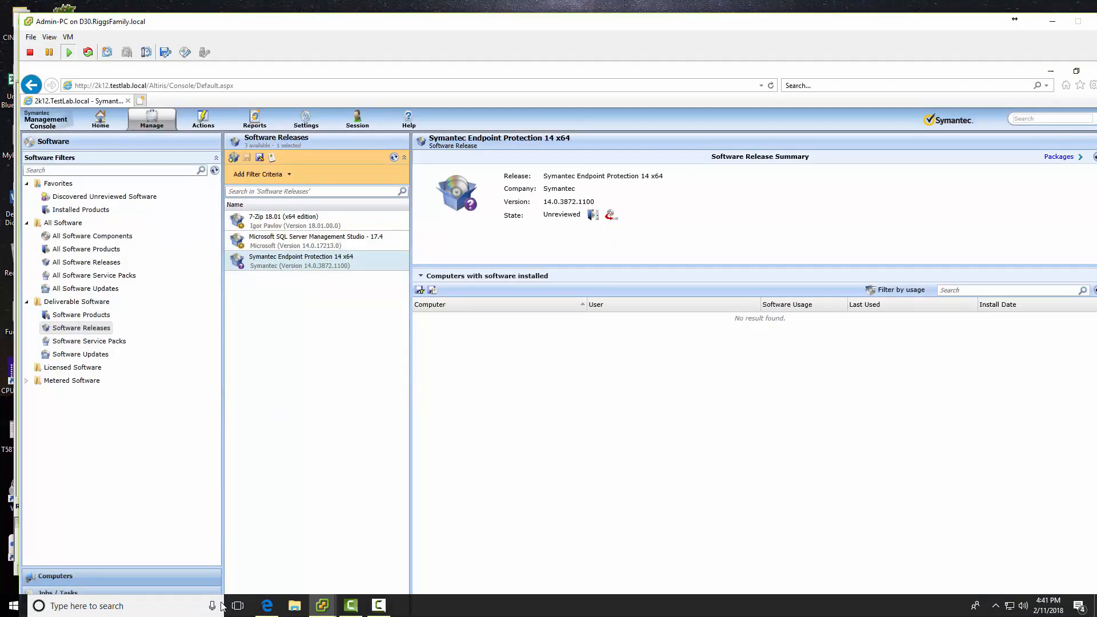
pyautogui.moveTo(321, 605)
pyautogui.click(259, 557)
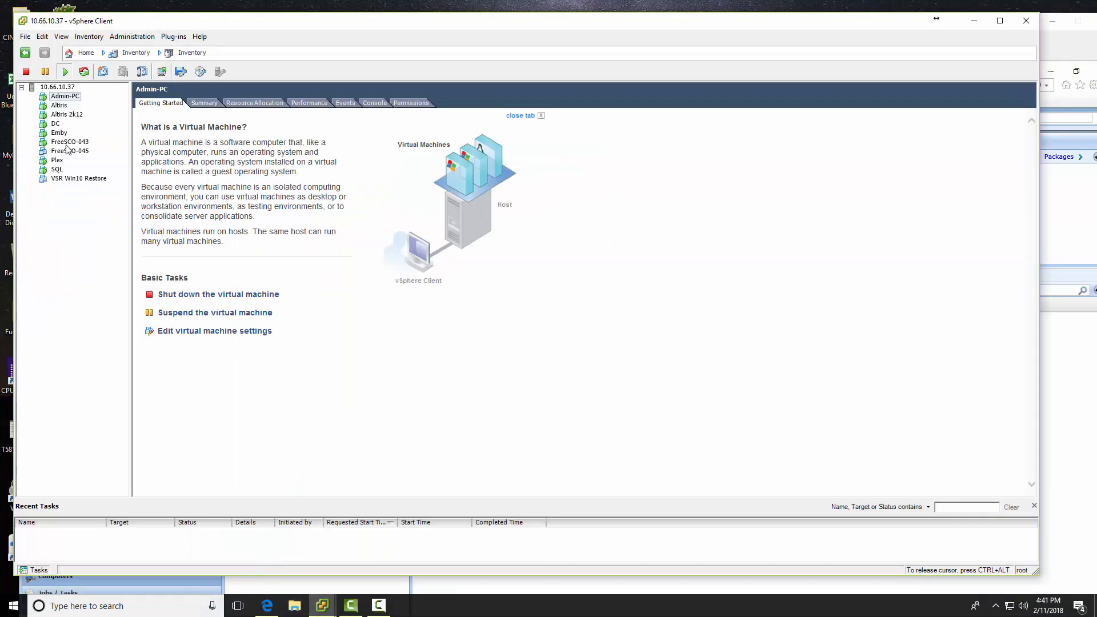
pyautogui.click(57, 160)
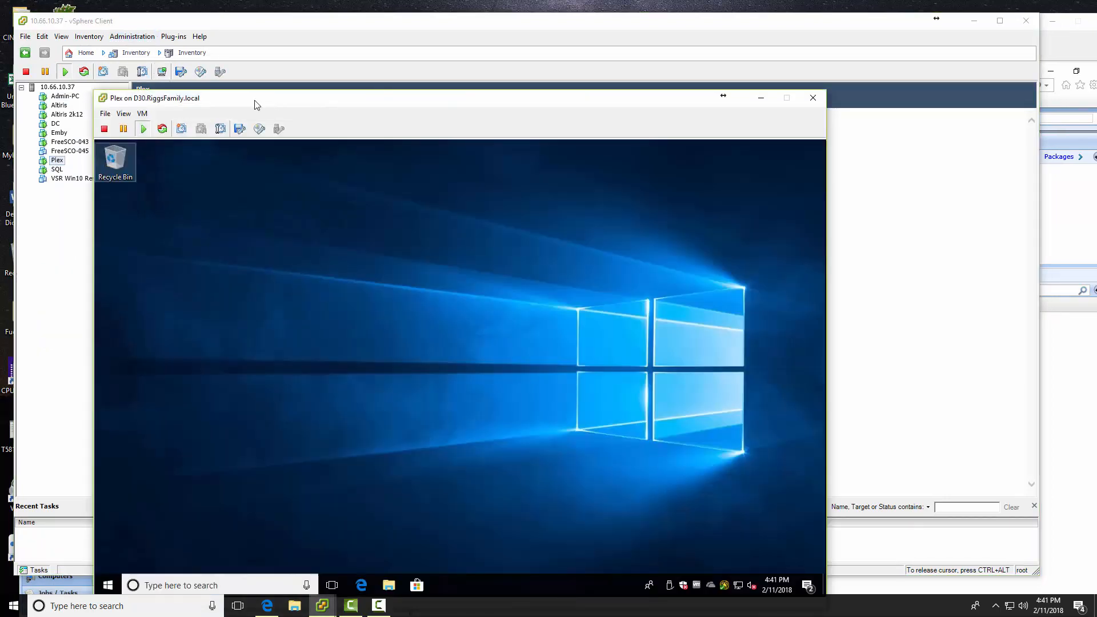
pyautogui.moveTo(255, 99); pyautogui.dragTo(300, 39)
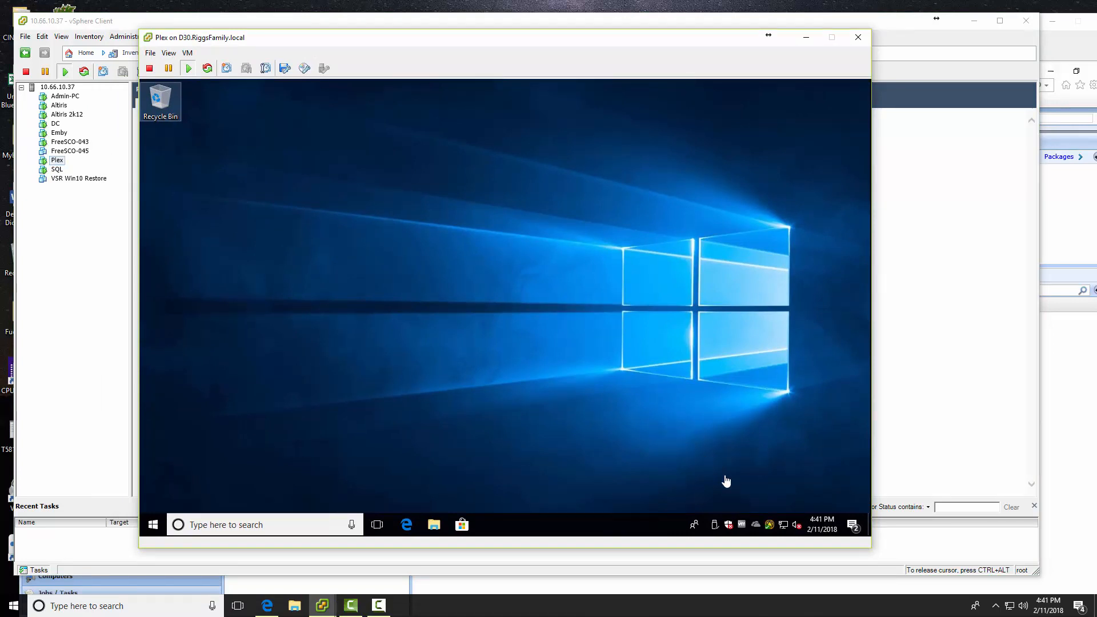
# Step: Open the Symantec Management Agent on the Plex machine and update its configuration from the server
pyautogui.click(769, 525)
pyautogui.rightClick(770, 524)
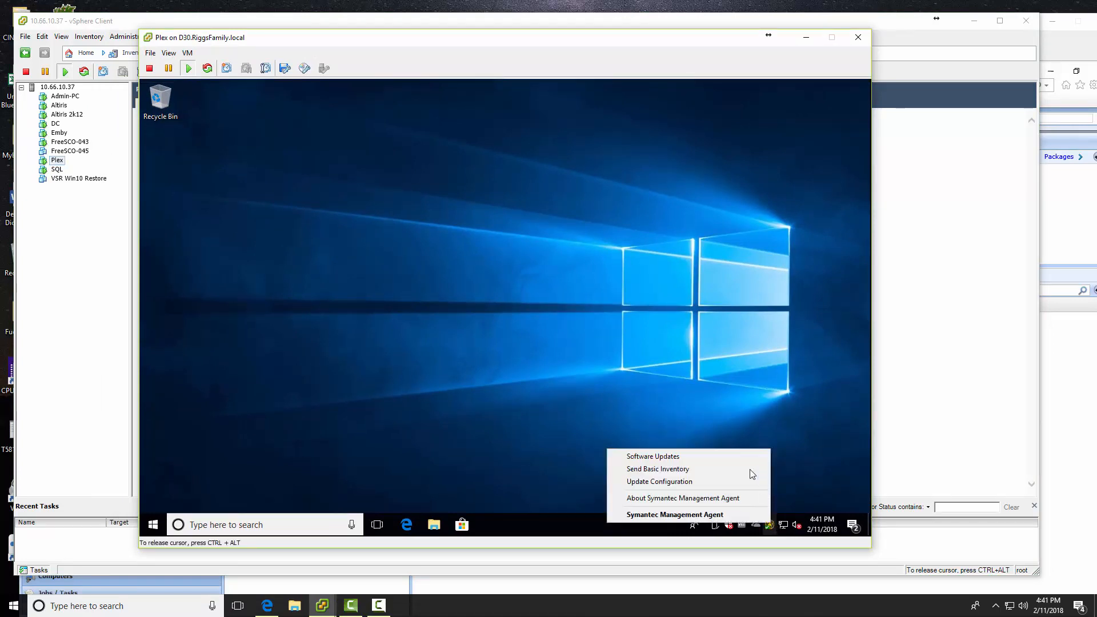
pyautogui.click(683, 457)
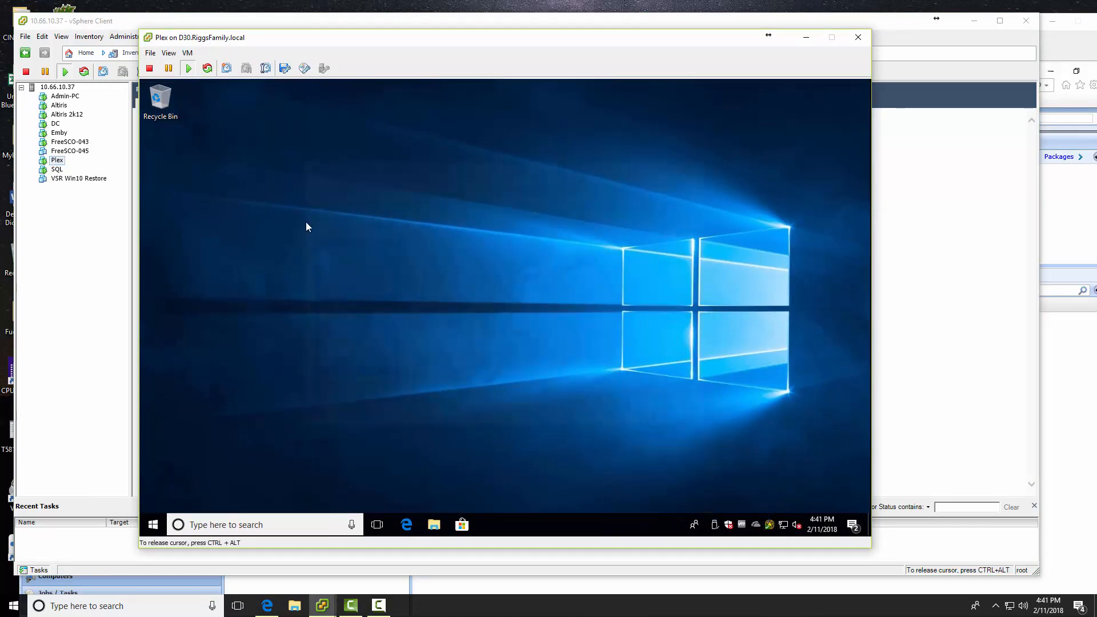
pyautogui.click(399, 223)
pyautogui.doubleClick(450, 168)
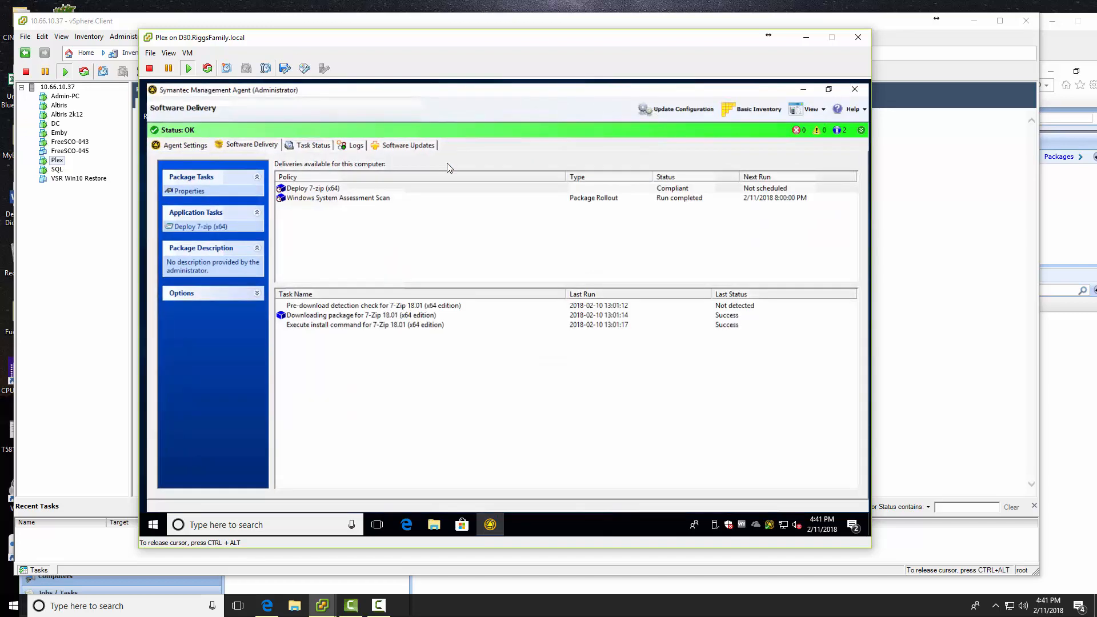
pyautogui.click(707, 109)
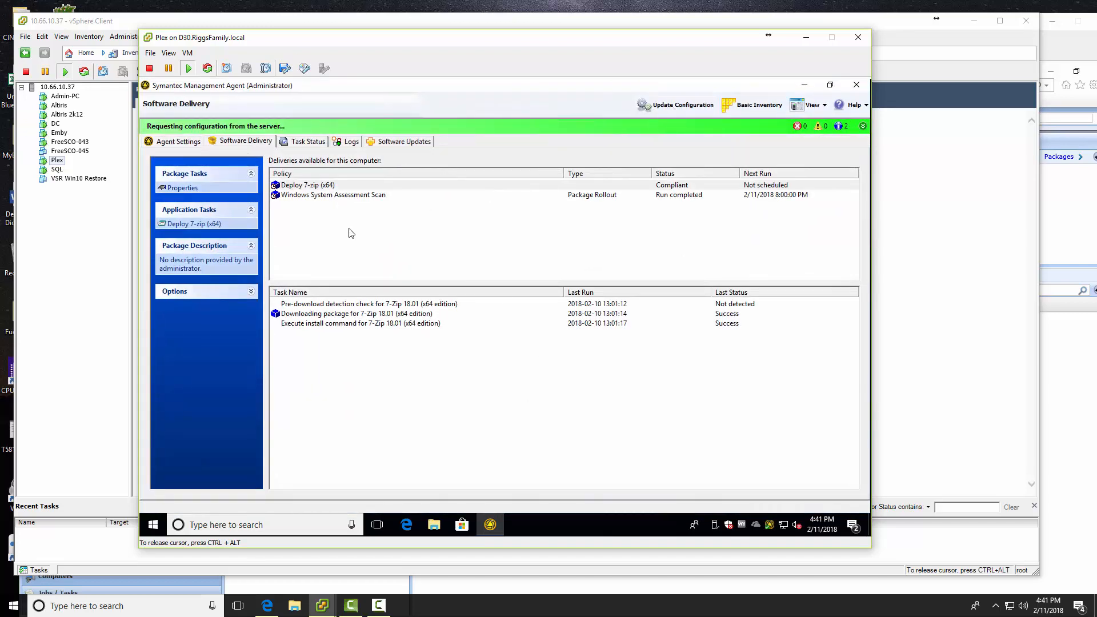
# Step: Select the Deploy Symantec Endpoint Protection 14 delivery in the agent and run it immediately
pyautogui.click(319, 197)
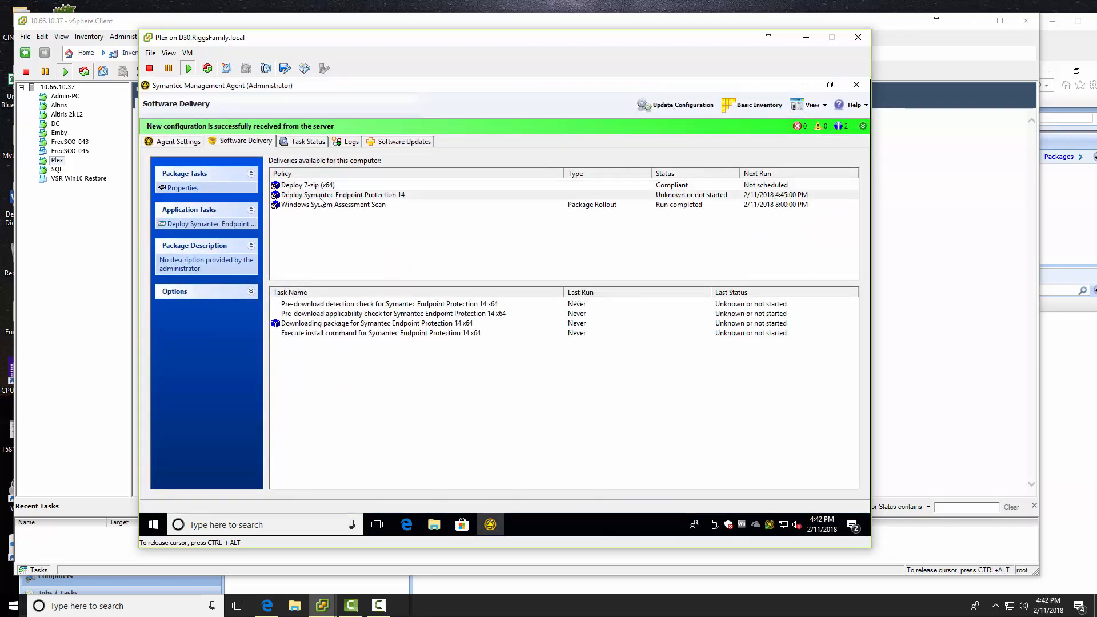
pyautogui.click(319, 199)
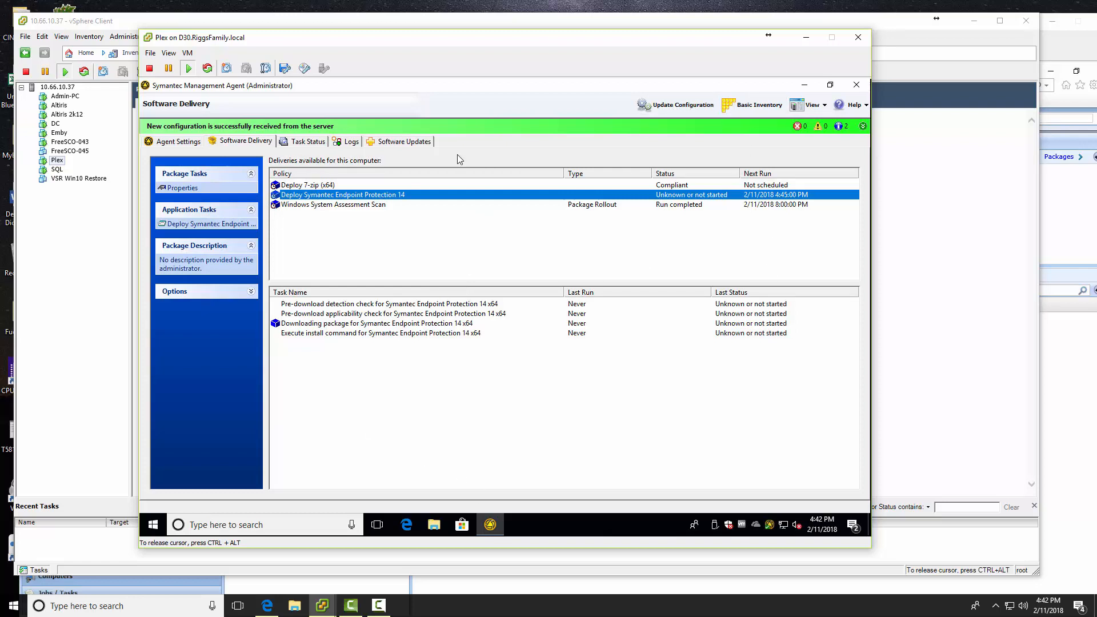
pyautogui.click(208, 224)
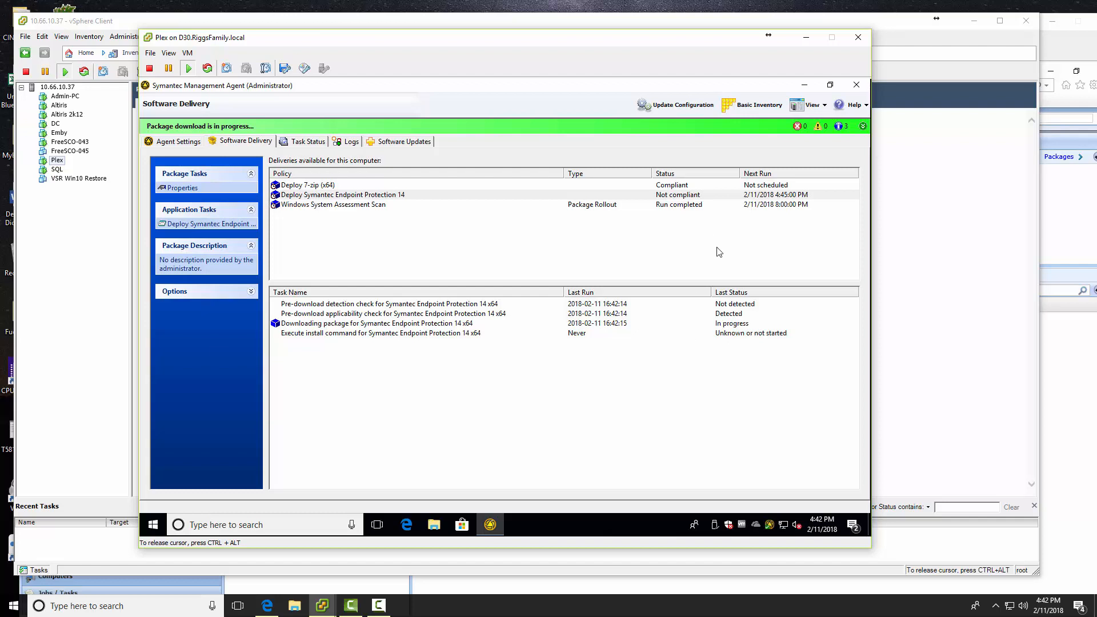
# Step: Switch to the Admin-PC console and open the Symantec Endpoint Protection 14 x64 release for editing its software resource
pyautogui.click(923, 406)
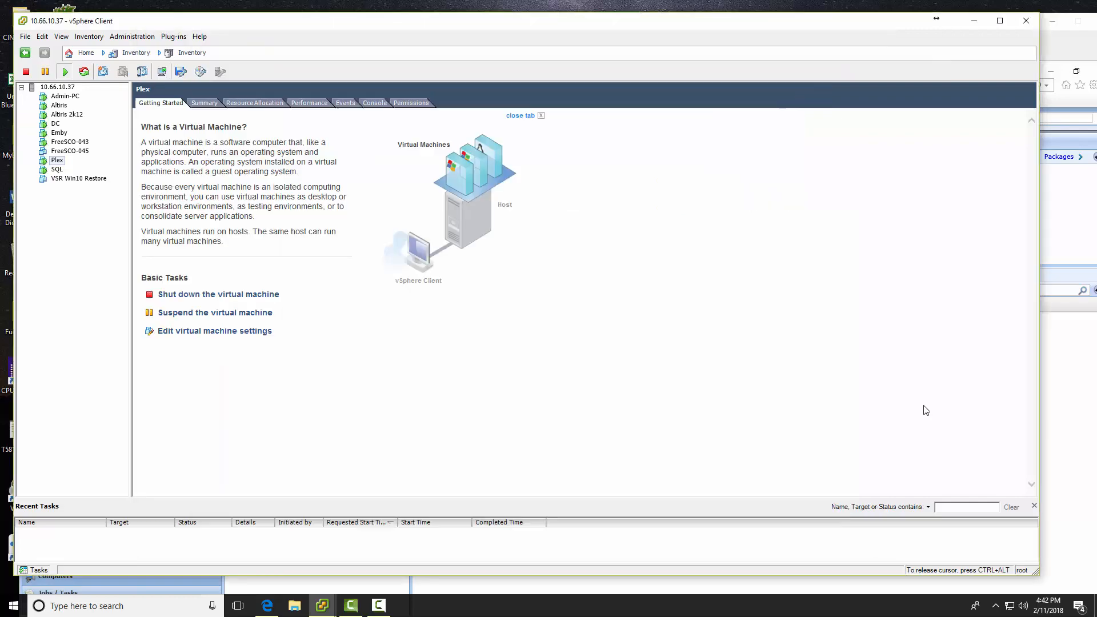
pyautogui.moveTo(322, 605)
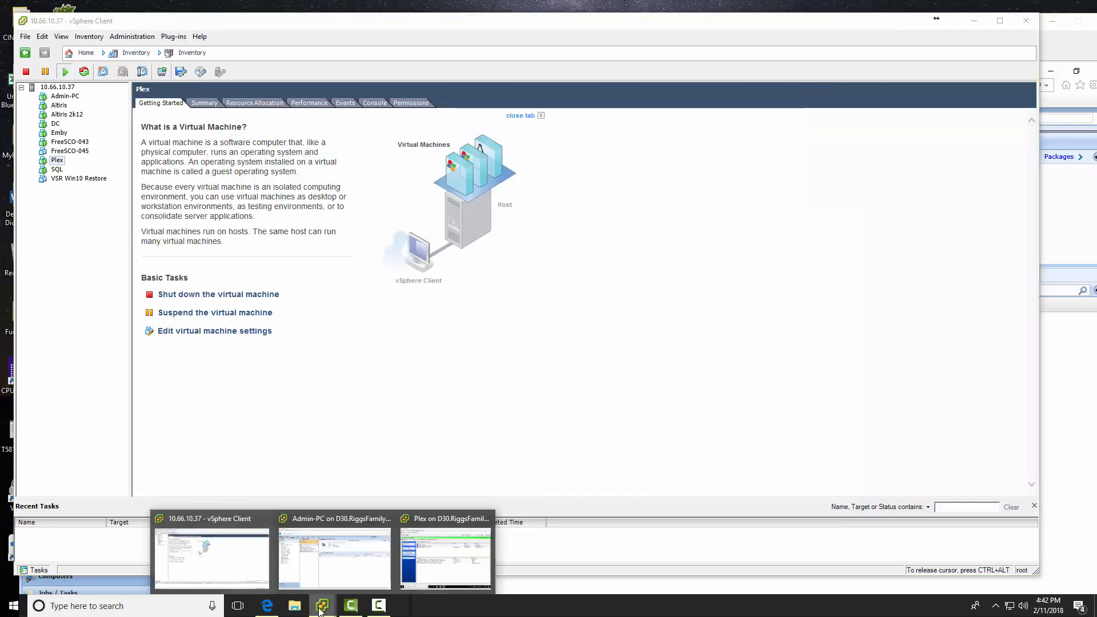
pyautogui.moveTo(365, 560)
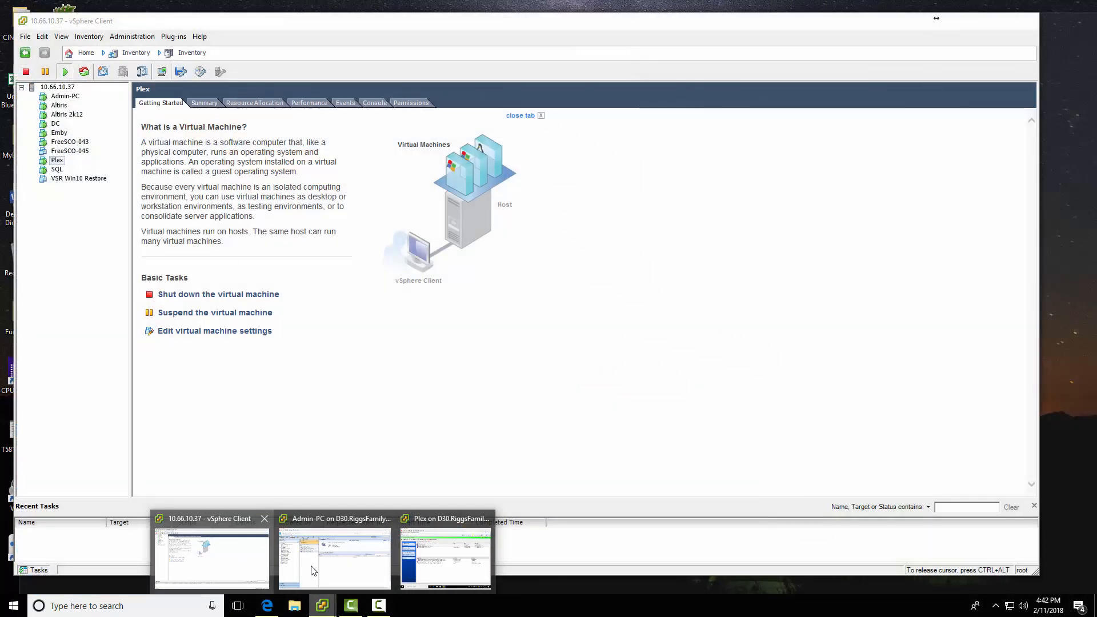
pyautogui.click(332, 579)
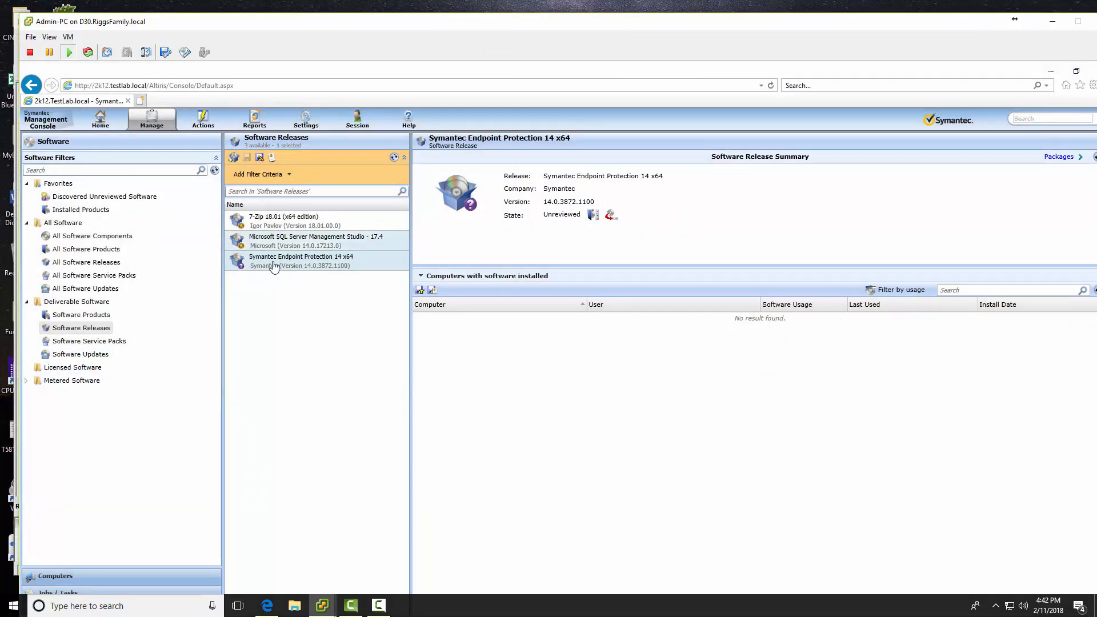
pyautogui.rightClick(274, 267)
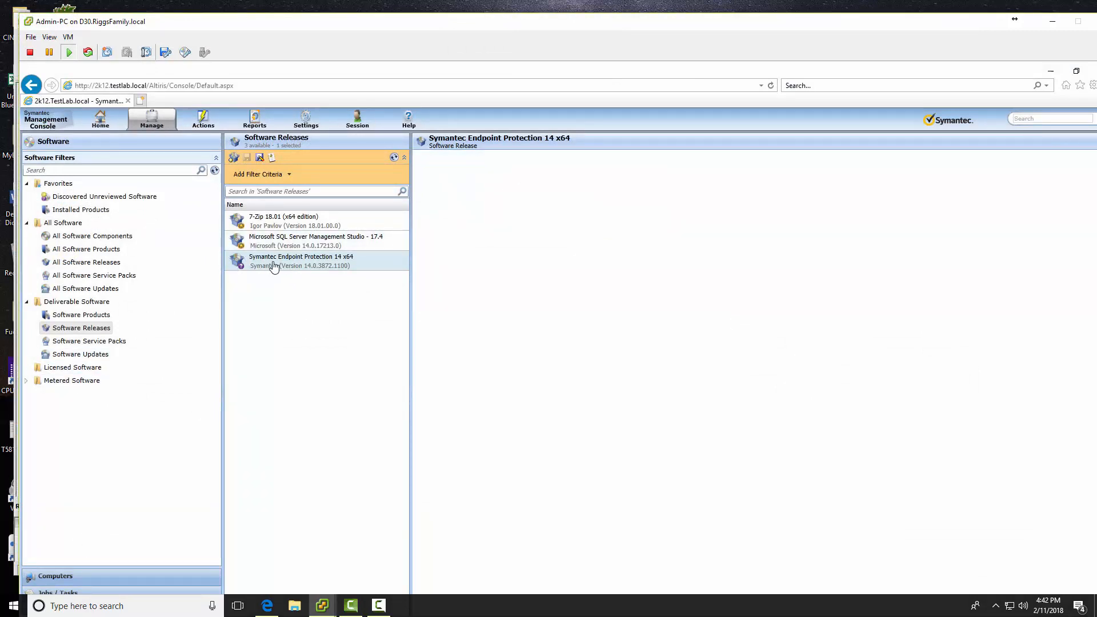
pyautogui.moveTo(349, 334)
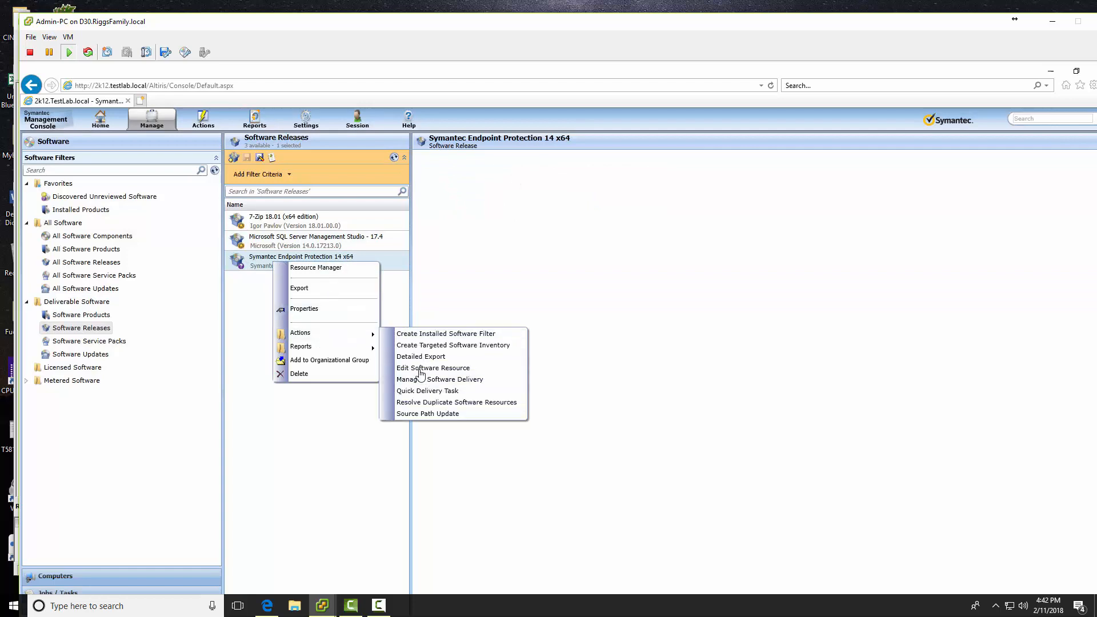
pyautogui.click(420, 368)
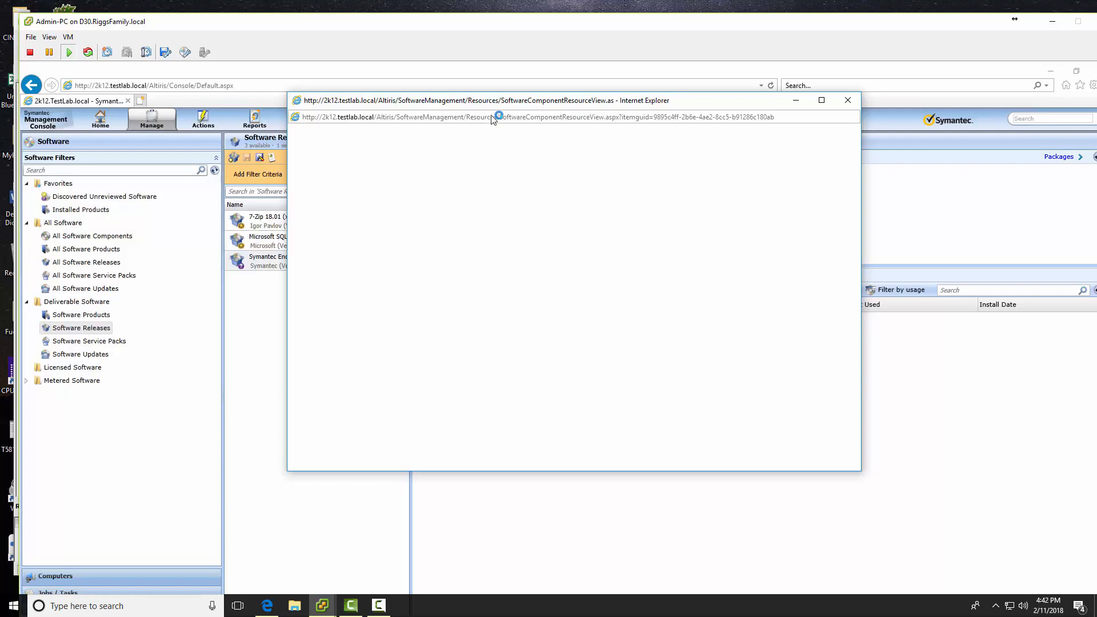
# Step: On the Plex machine, check the download history of the Symantec Endpoint Protection 14 x64 package and minimize the agent
pyautogui.click(319, 612)
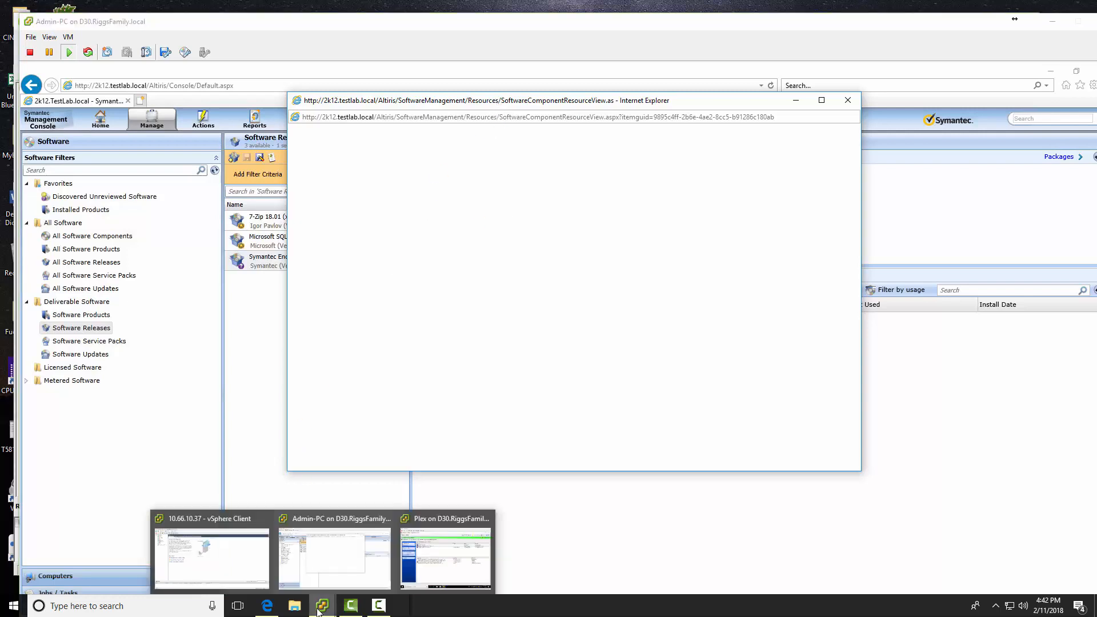
pyautogui.click(428, 583)
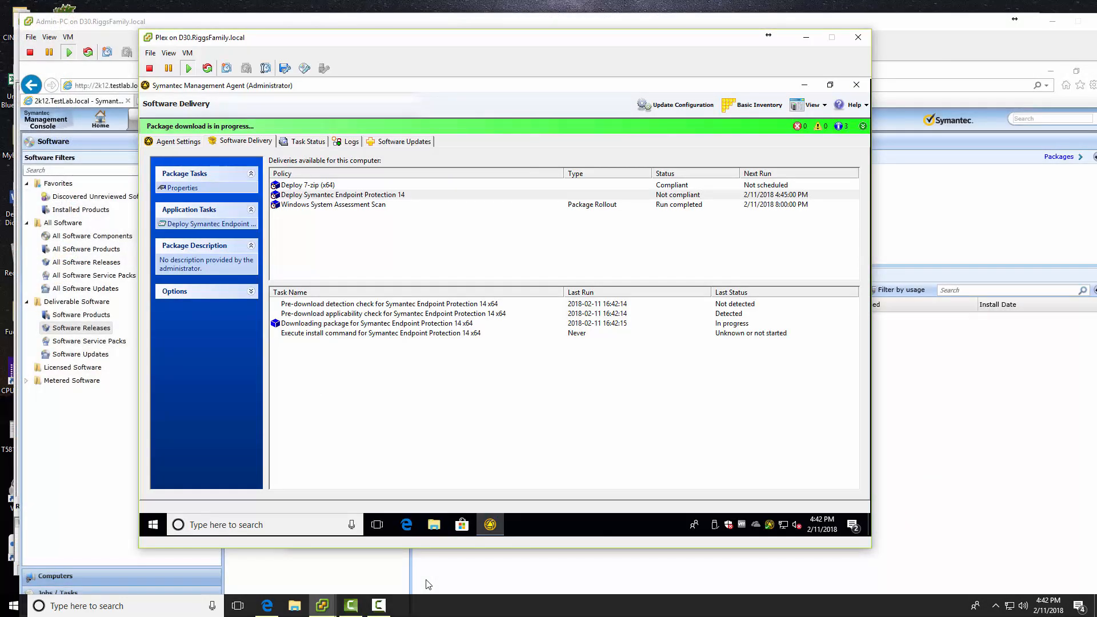
pyautogui.doubleClick(408, 324)
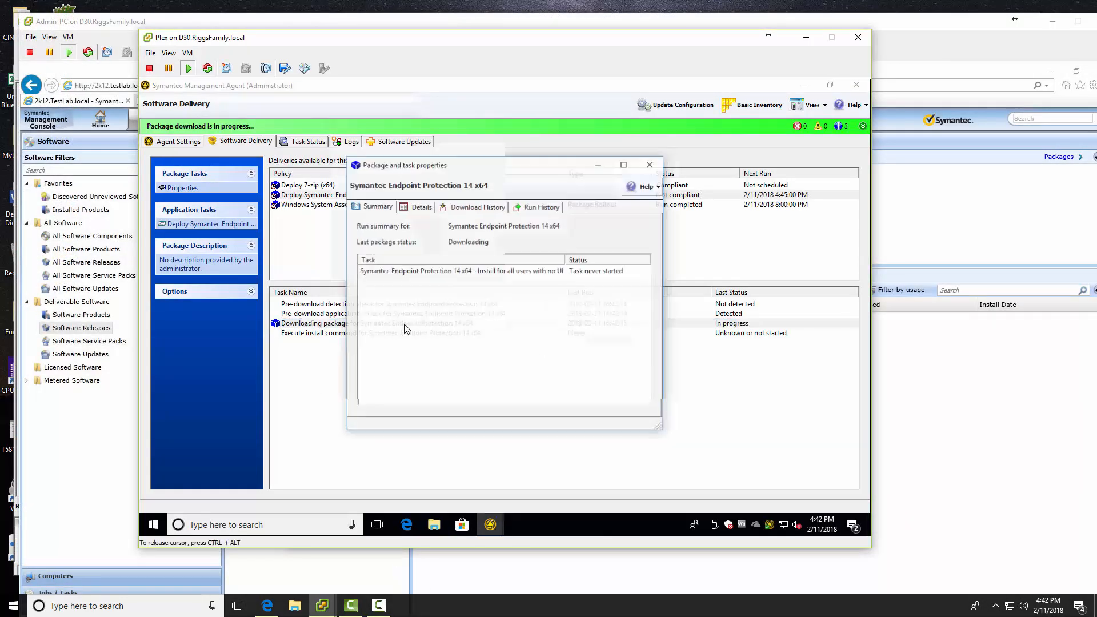
pyautogui.click(469, 209)
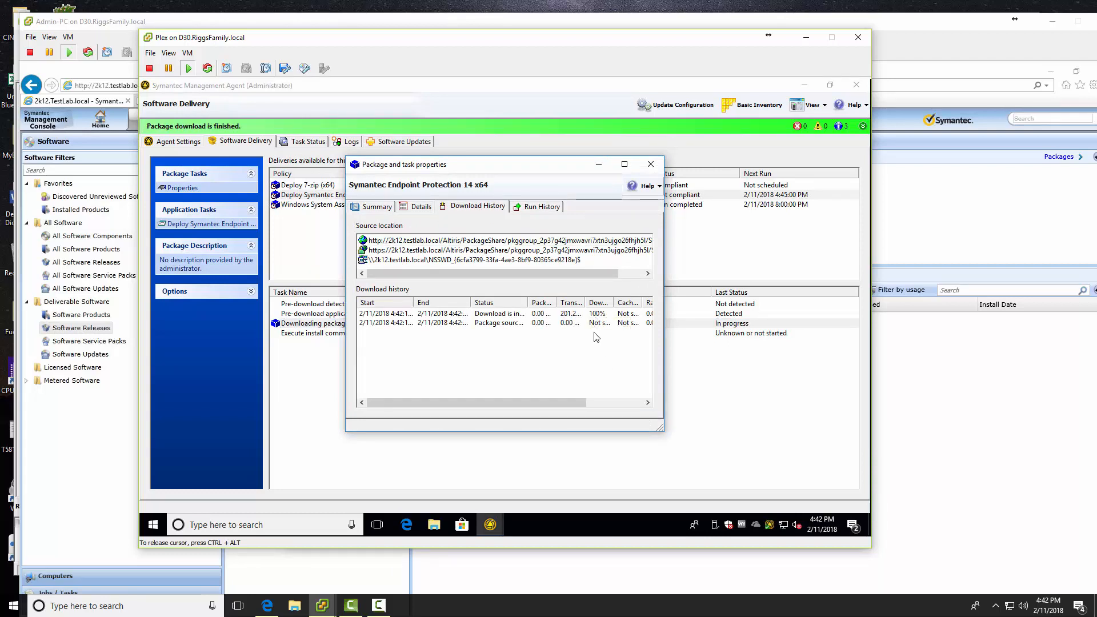
pyautogui.click(651, 164)
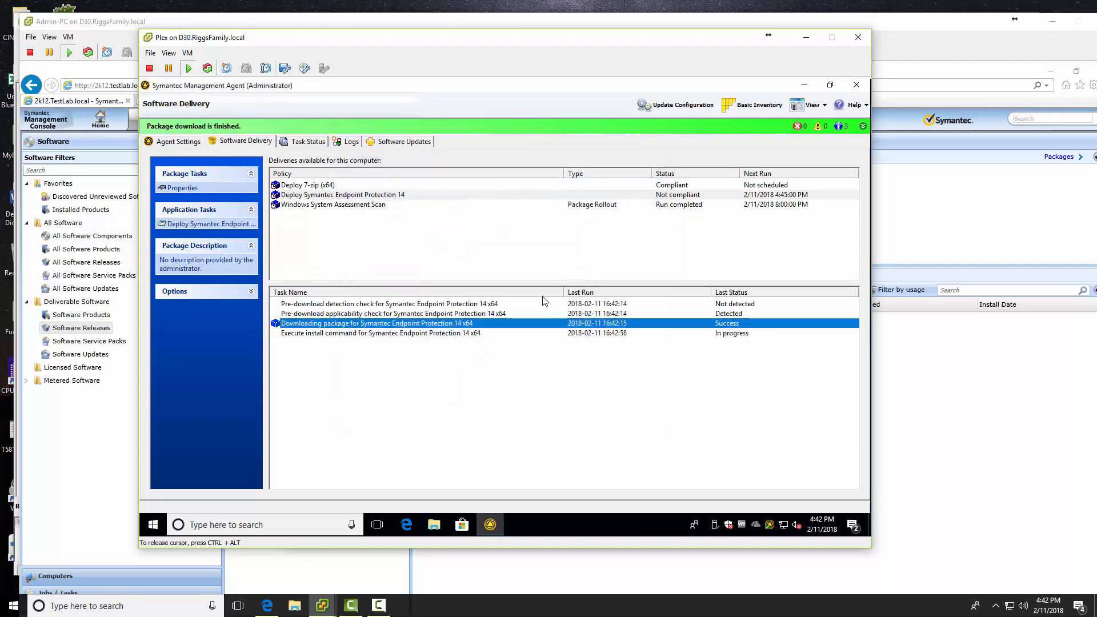
pyautogui.click(803, 84)
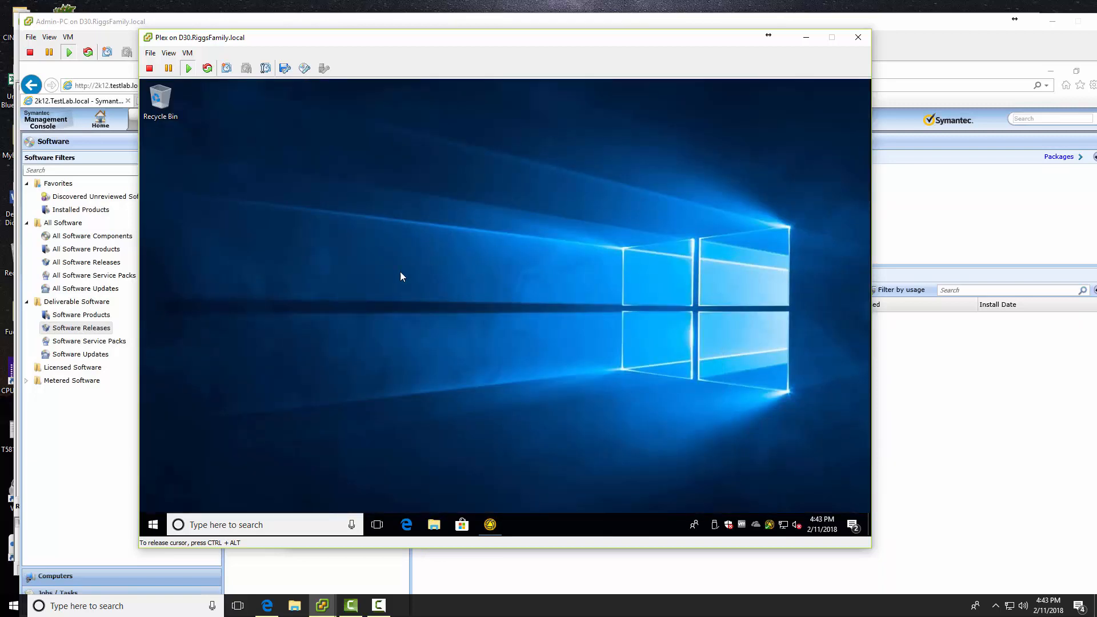
# Step: Return to the Admin-PC console and open the release's "Install for all users" command line for editing
pyautogui.hotkey('ctrl', 'alt')
pyautogui.moveTo(516, 39); pyautogui.dragTo(681, 29)
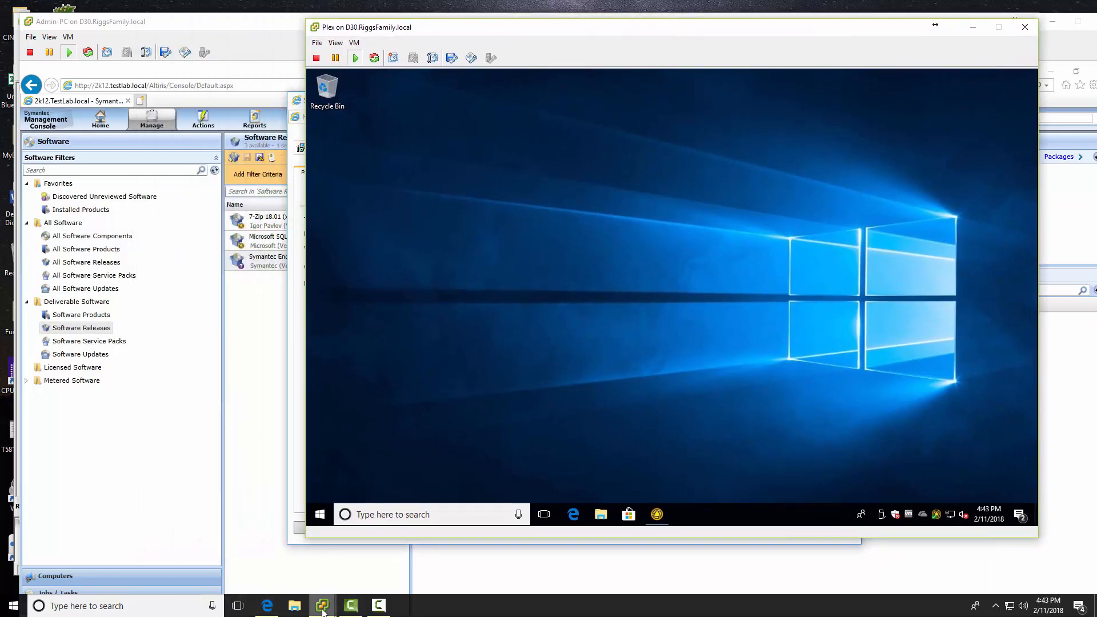
pyautogui.moveTo(322, 611)
pyautogui.click(293, 371)
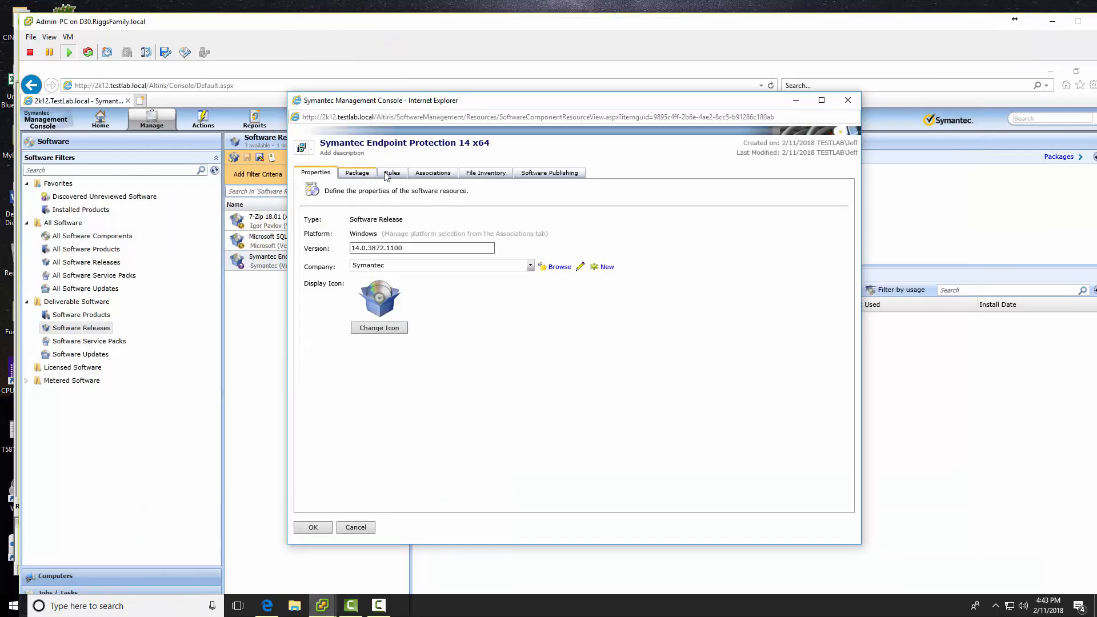
pyautogui.click(357, 173)
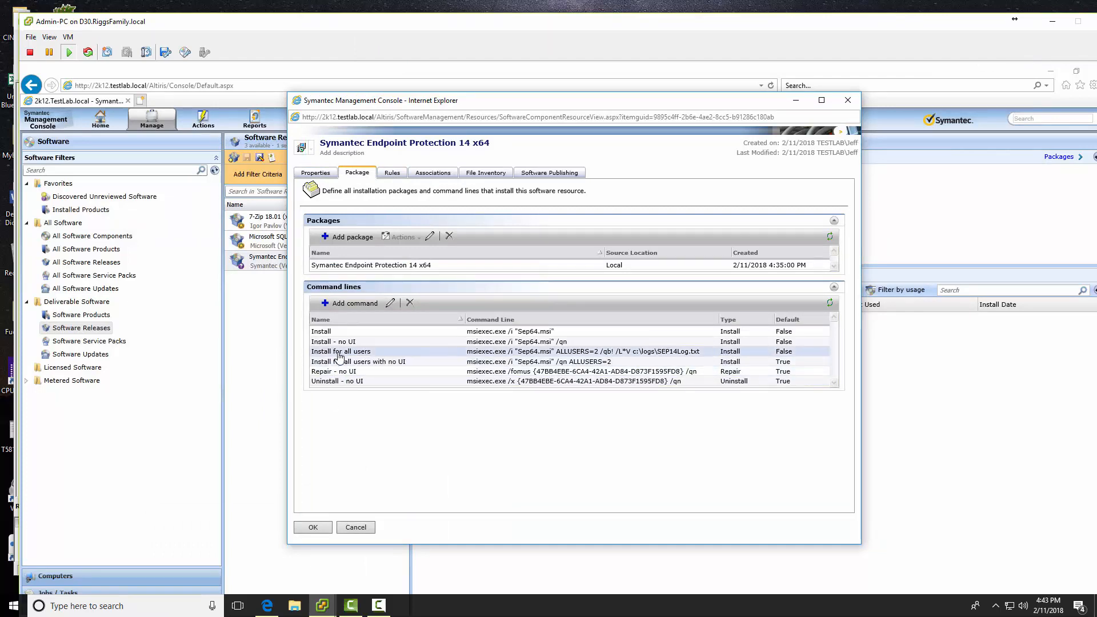
pyautogui.click(338, 352)
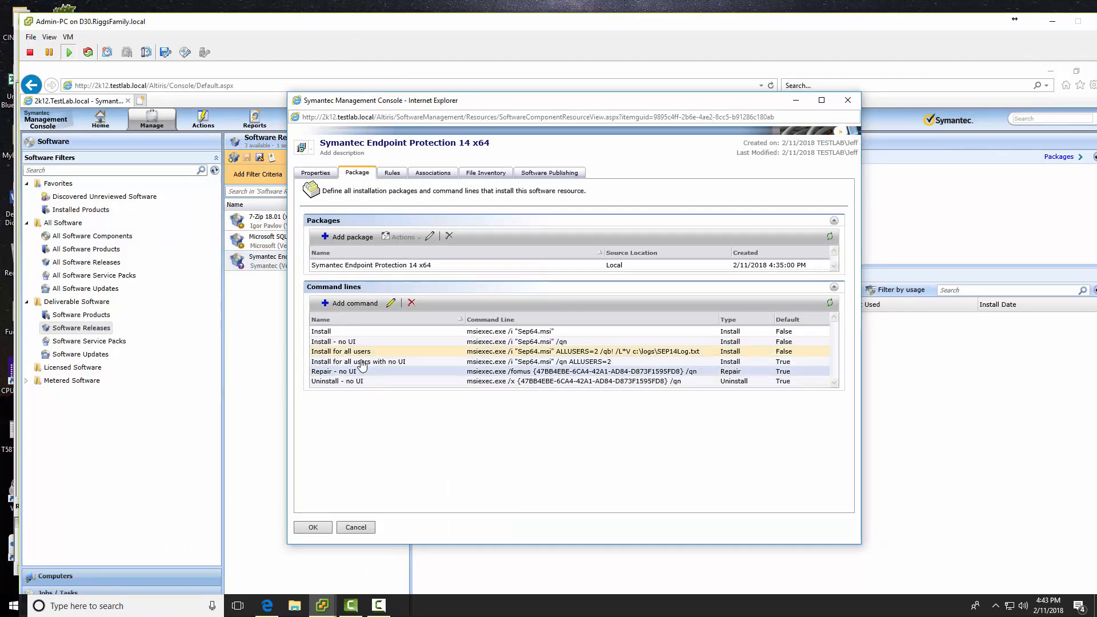
pyautogui.click(390, 304)
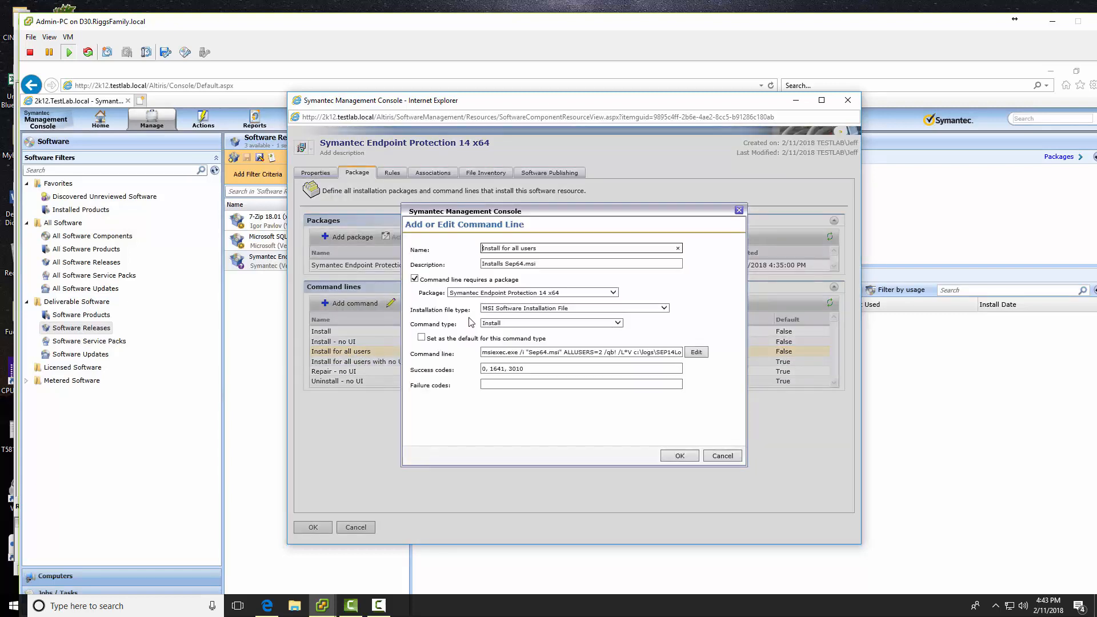
pyautogui.click(647, 346)
pyautogui.press('End')
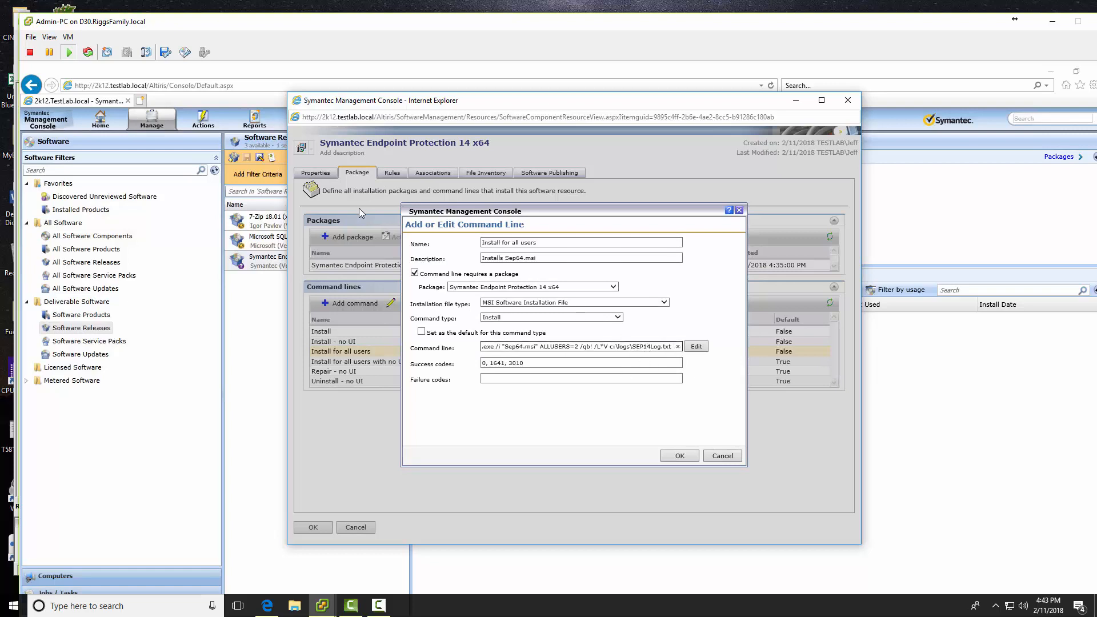
# Step: Show the Admin-PC console in full screen and open the Deploy Symantec Endpoint Protection 14 policy for editing
pyautogui.click(71, 474)
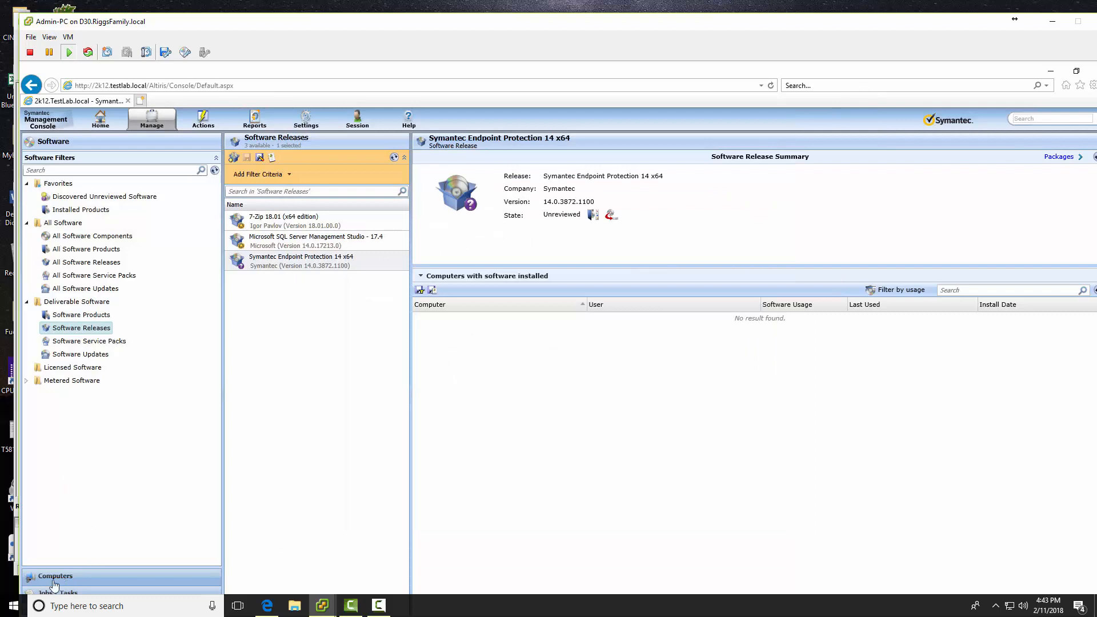
pyautogui.click(50, 38)
pyautogui.click(74, 91)
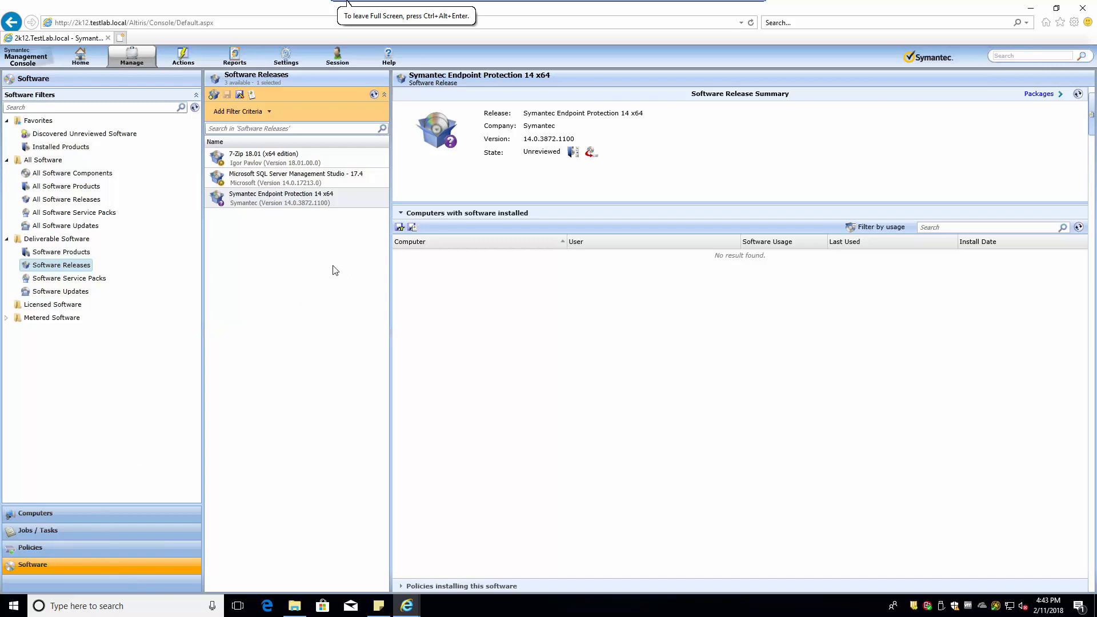
pyautogui.click(30, 549)
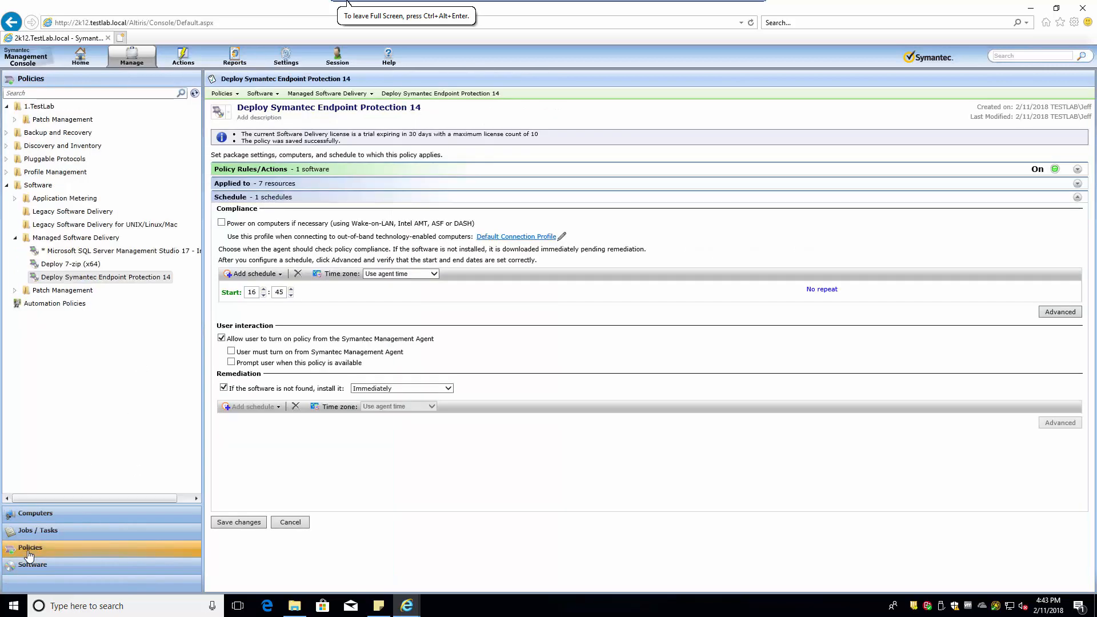
pyautogui.rightClick(95, 278)
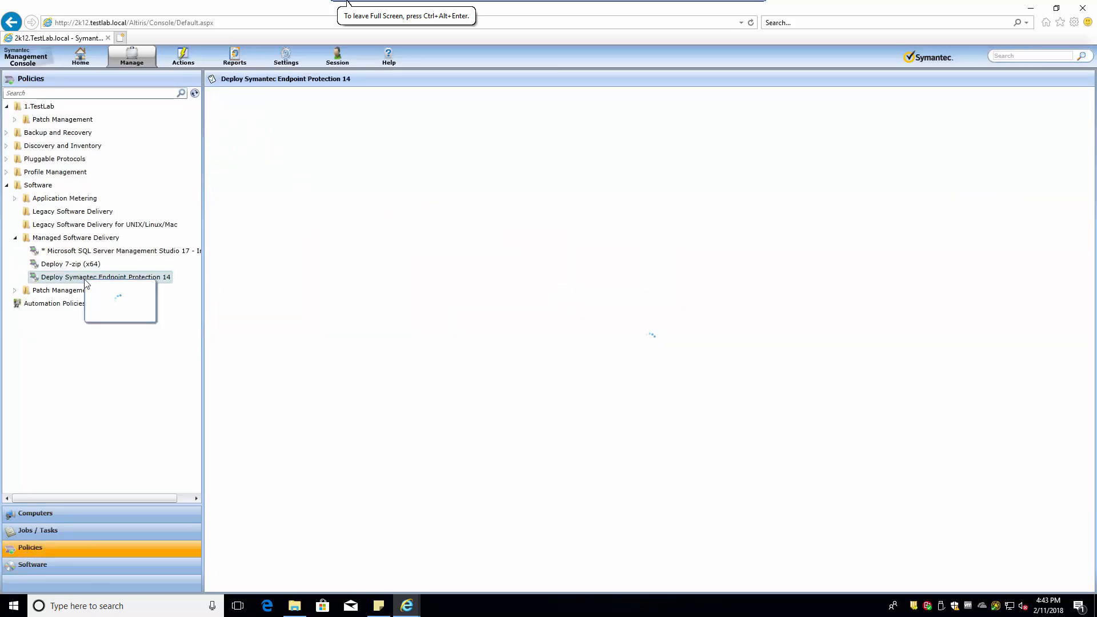
pyautogui.click(105, 287)
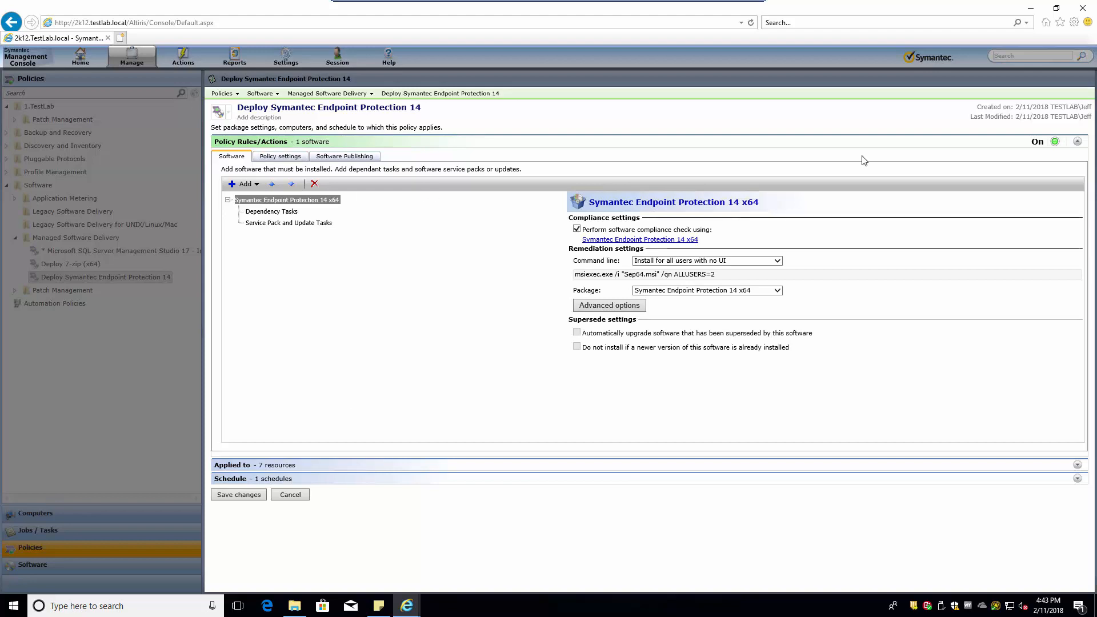
# Step: Turn off and save the Deploy Symantec Endpoint Protection 14 policy, and reload the management console page
pyautogui.click(1053, 144)
pyautogui.click(1053, 160)
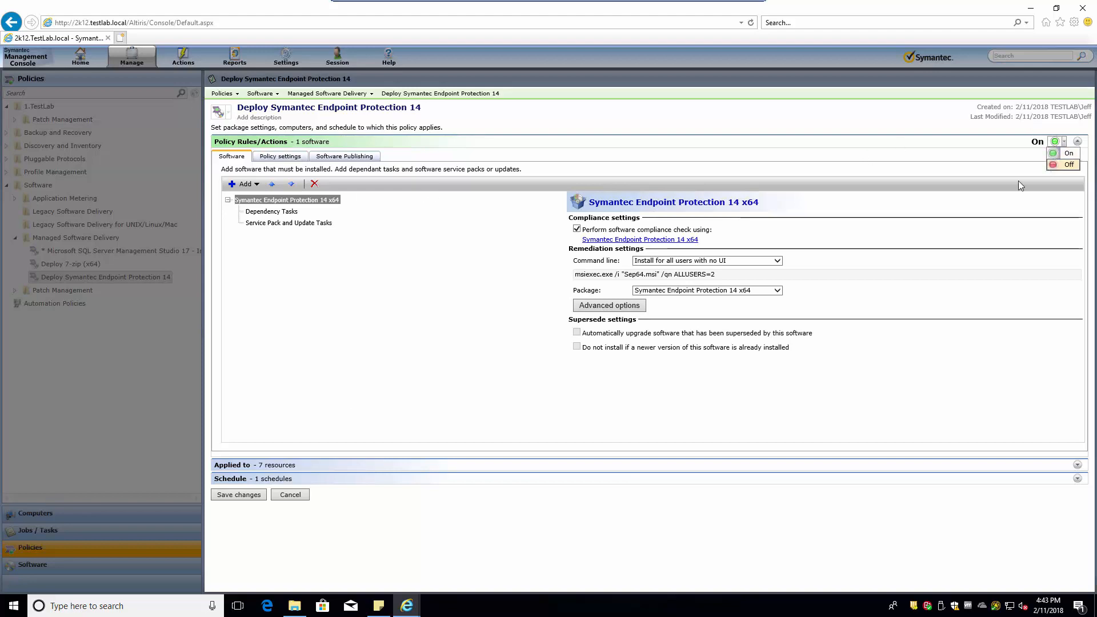
pyautogui.click(248, 498)
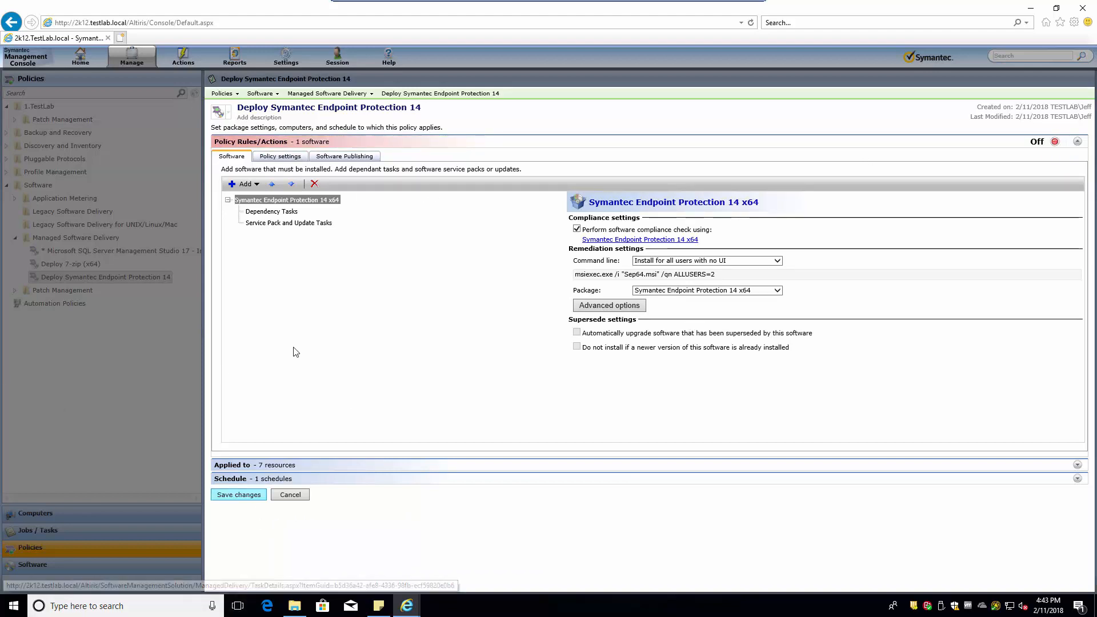
pyautogui.click(241, 23)
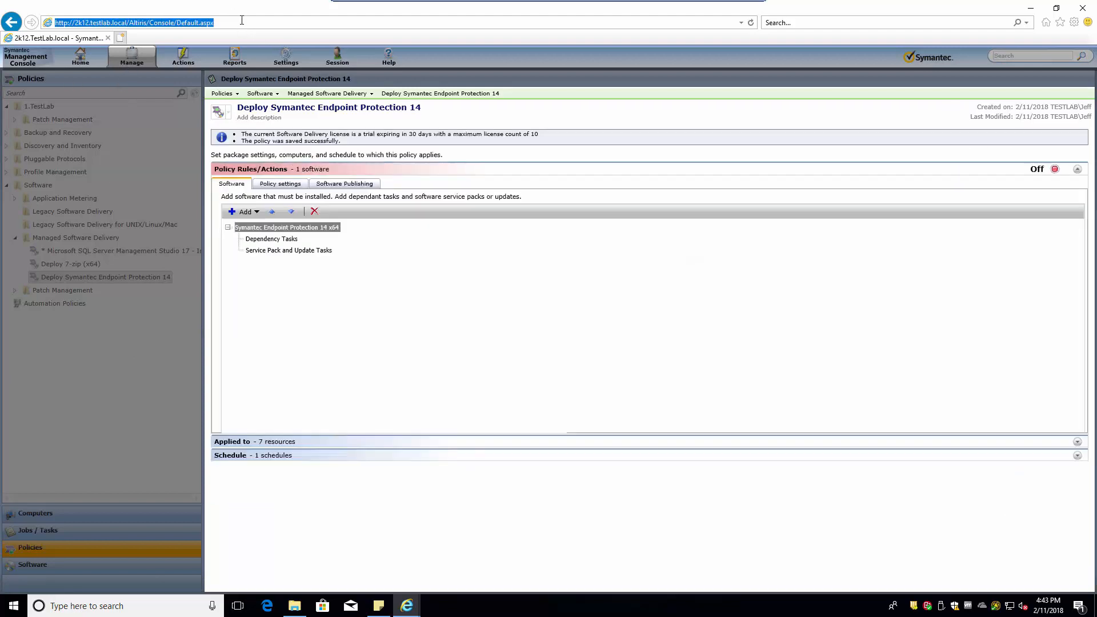
pyautogui.press('Return')
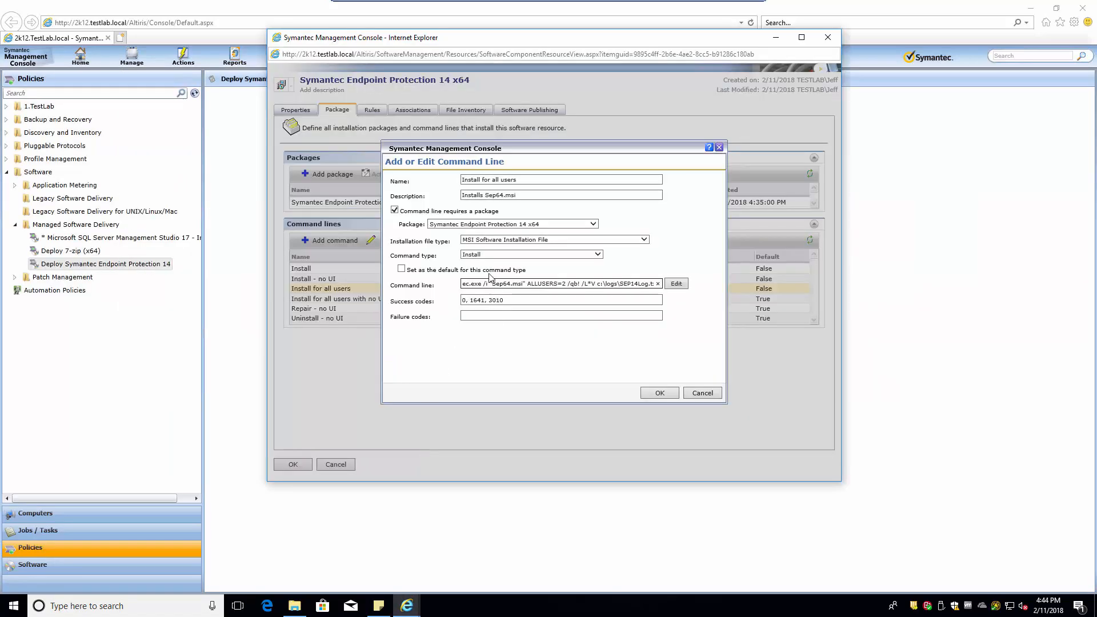
# Step: Append "/SYMREBOOT = Force" after the log file path in the "Install for all users" command line and accept it
pyautogui.write('xt')
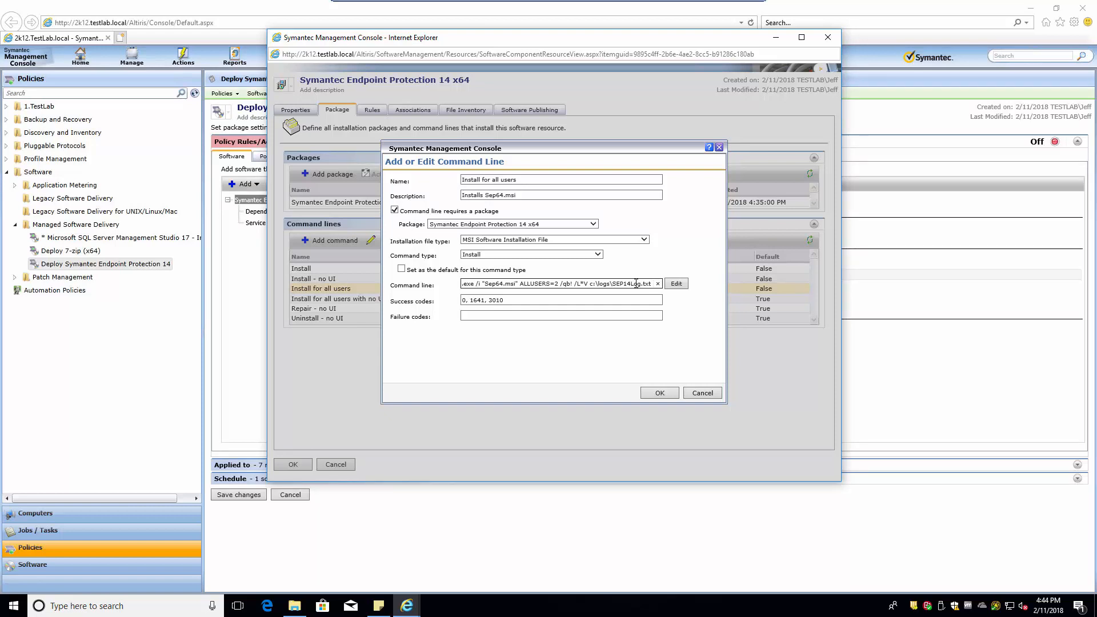
pyautogui.write('/SYMREBOOT')
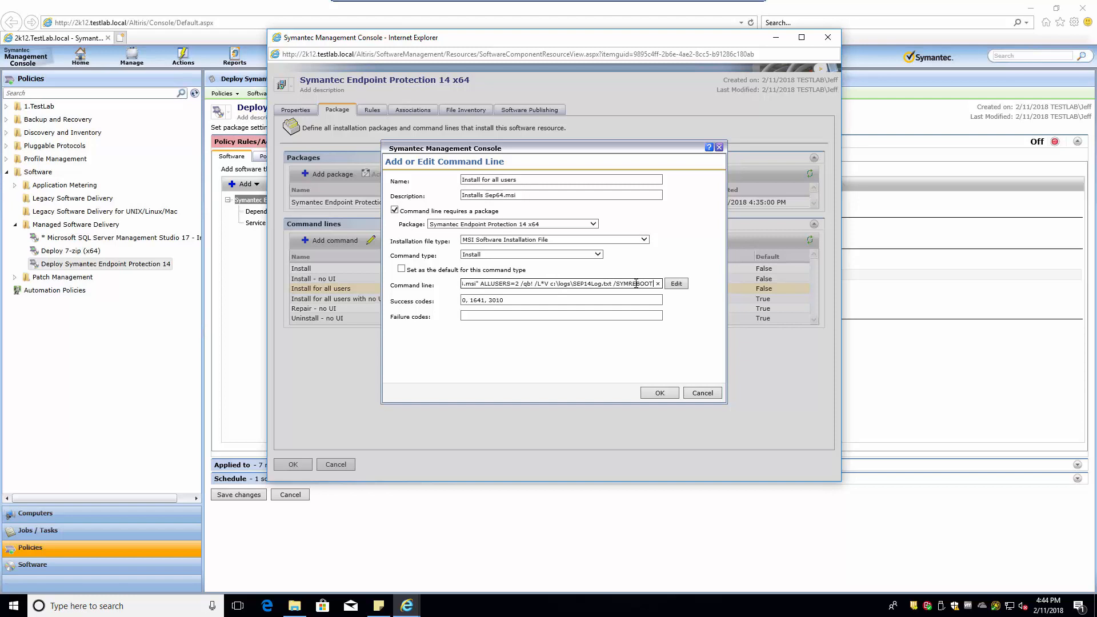
pyautogui.write(' = ')
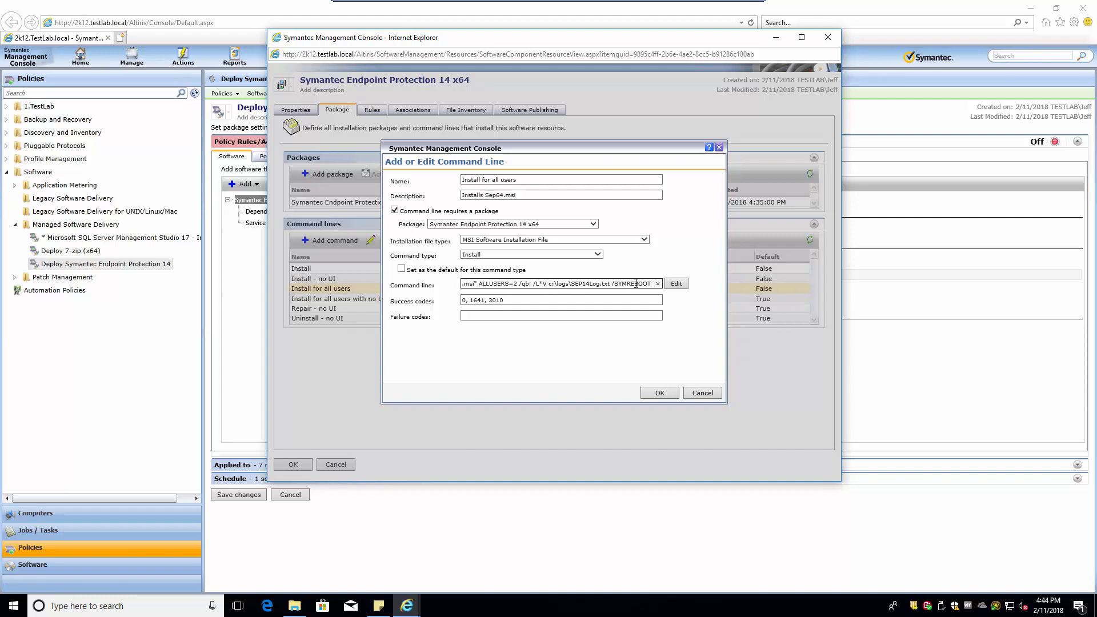
pyautogui.write('Force')
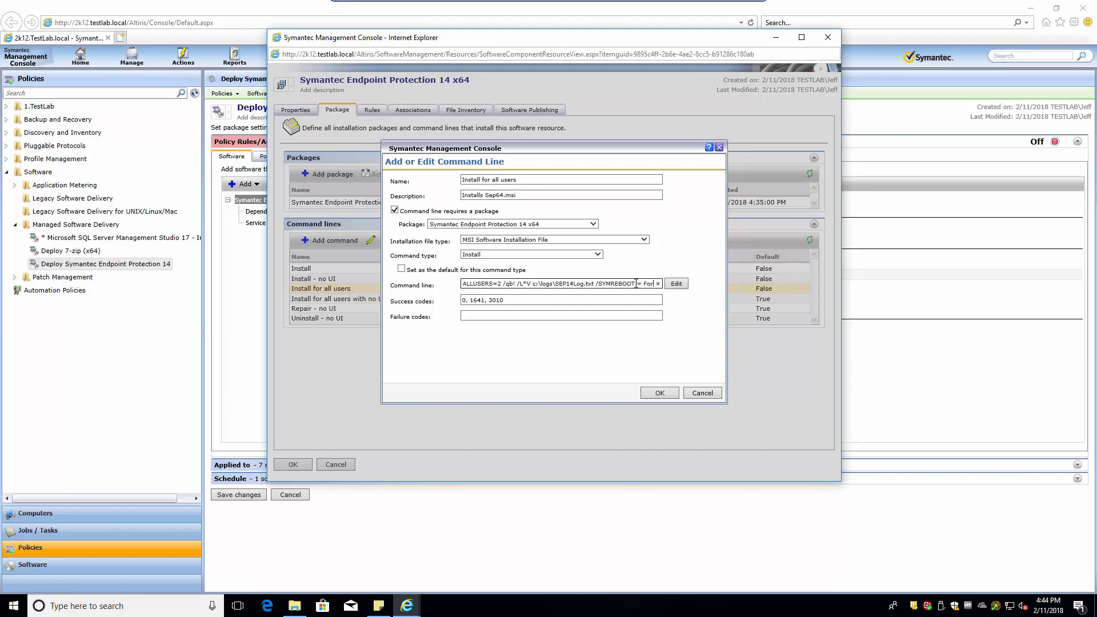
pyautogui.click(658, 393)
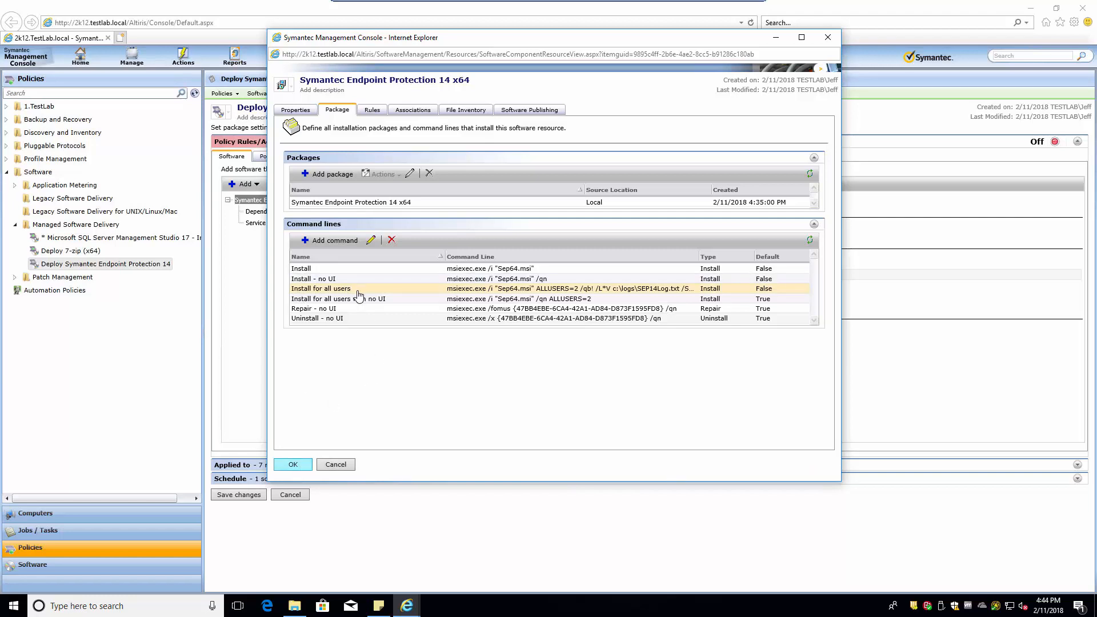
# Step: Bring the whole resource window into view and save the edited Symantec Endpoint Protection 14 x64 software resource
pyautogui.moveTo(490, 42); pyautogui.dragTo(327, 324)
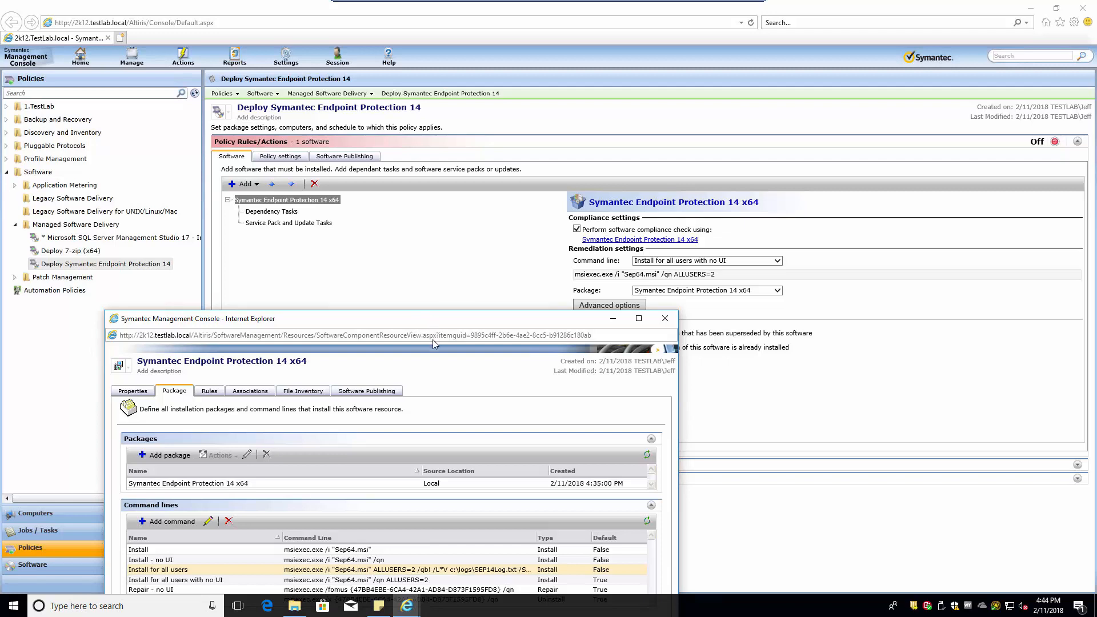
pyautogui.moveTo(437, 324); pyautogui.dragTo(445, 112)
pyautogui.click(140, 534)
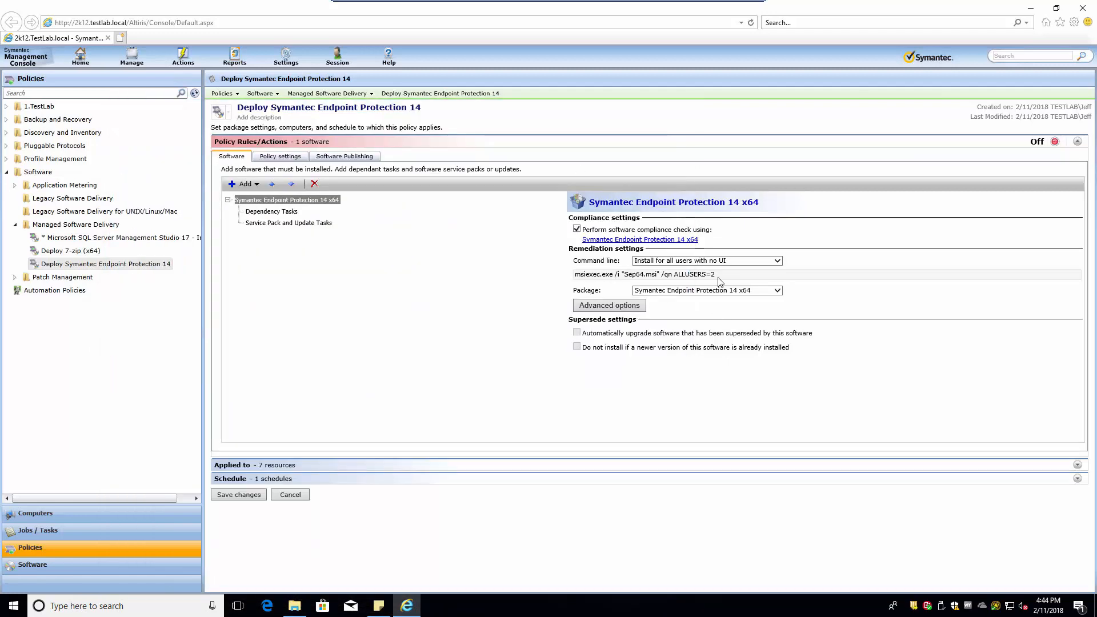
# Step: Choose "Install for all users" as the Deploy Symantec Endpoint Protection 14 policy's command line and highlight its command text
pyautogui.click(723, 261)
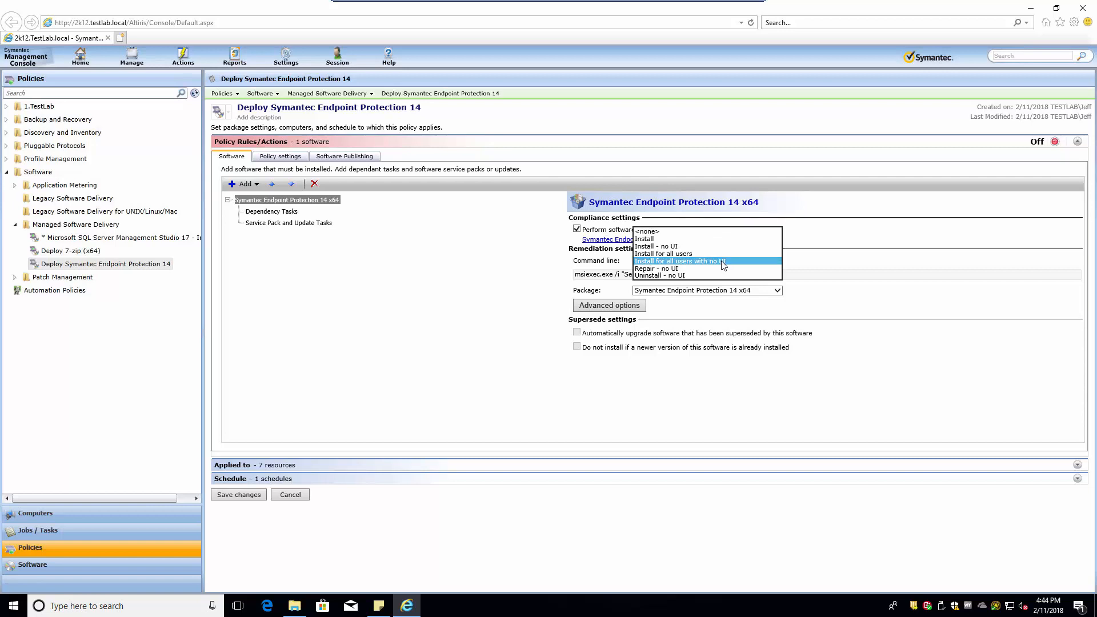
pyautogui.click(663, 253)
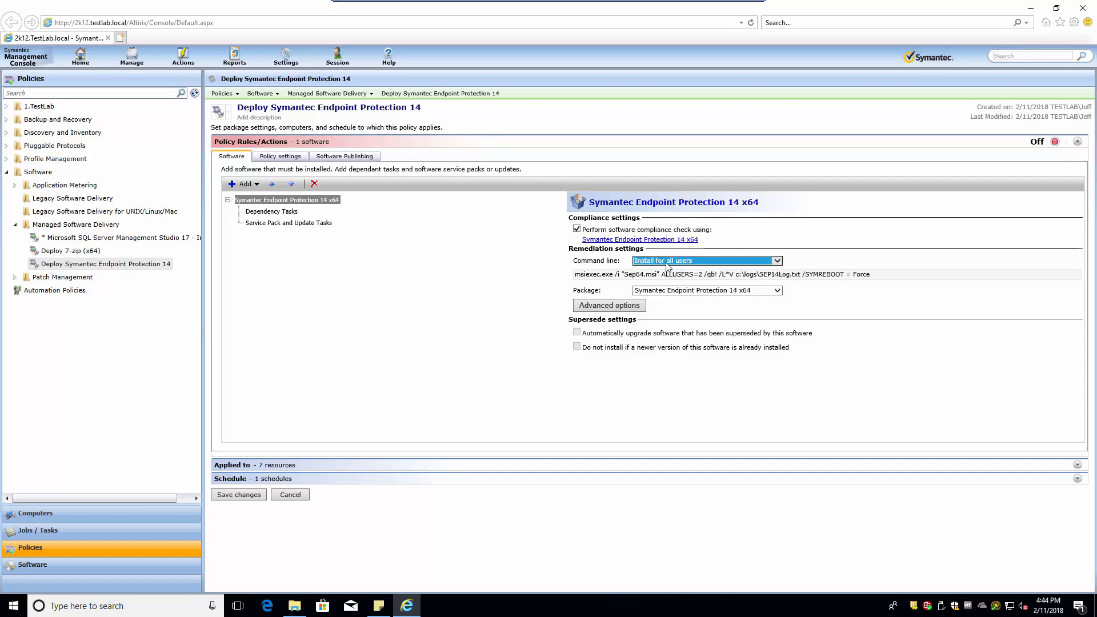
pyautogui.moveTo(871, 274); pyautogui.dragTo(337, 414)
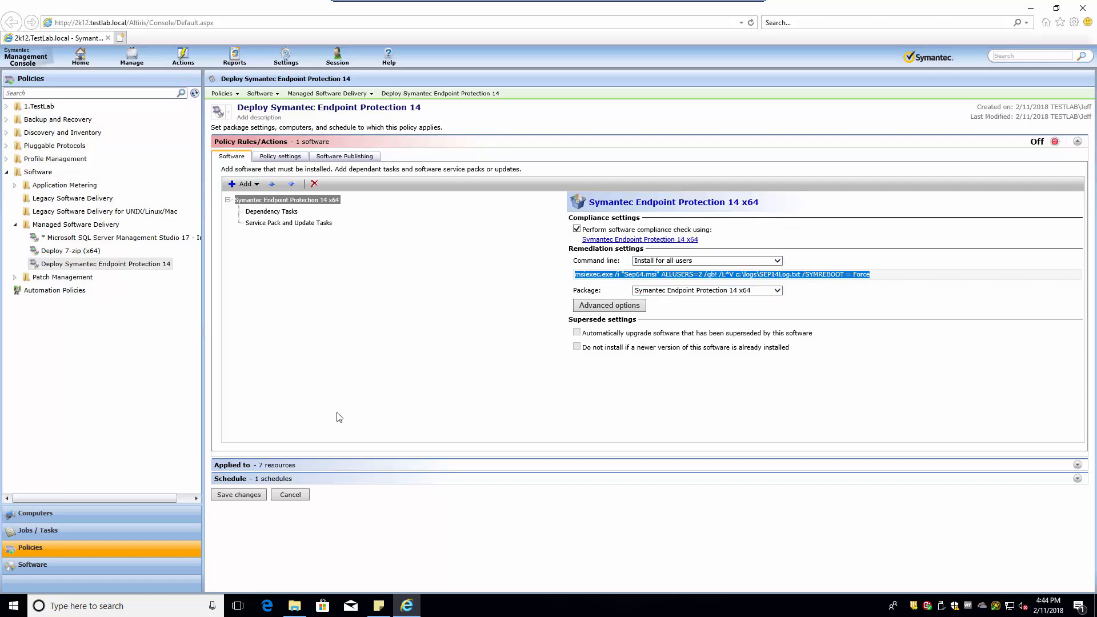
# Step: Set the action after termination or failure to Continue in the policy's advanced results-based options
pyautogui.click(609, 305)
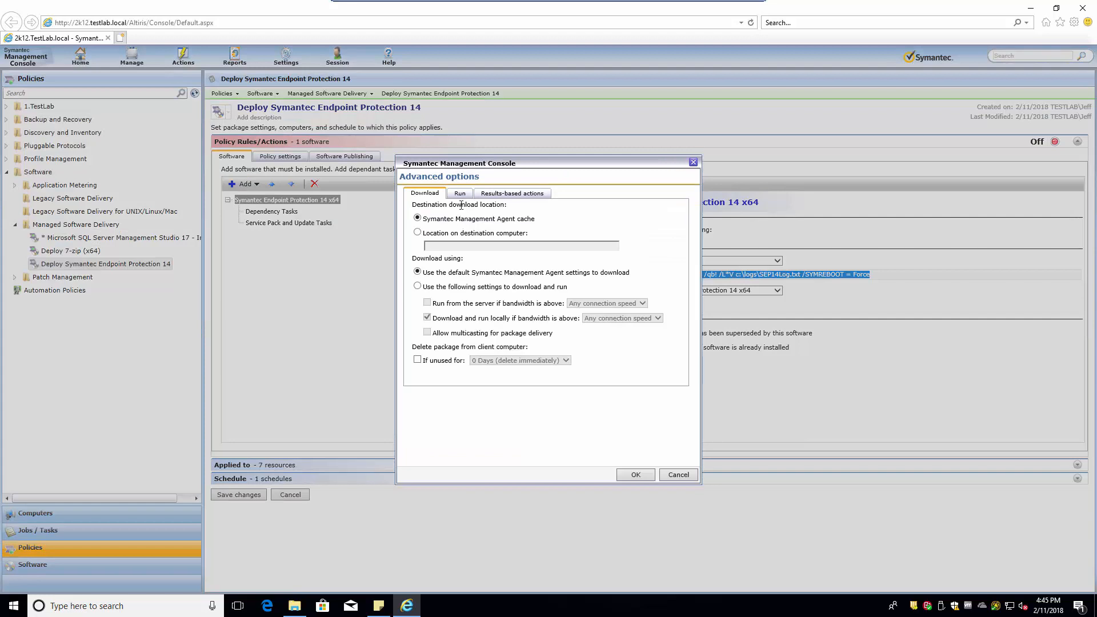
pyautogui.click(460, 194)
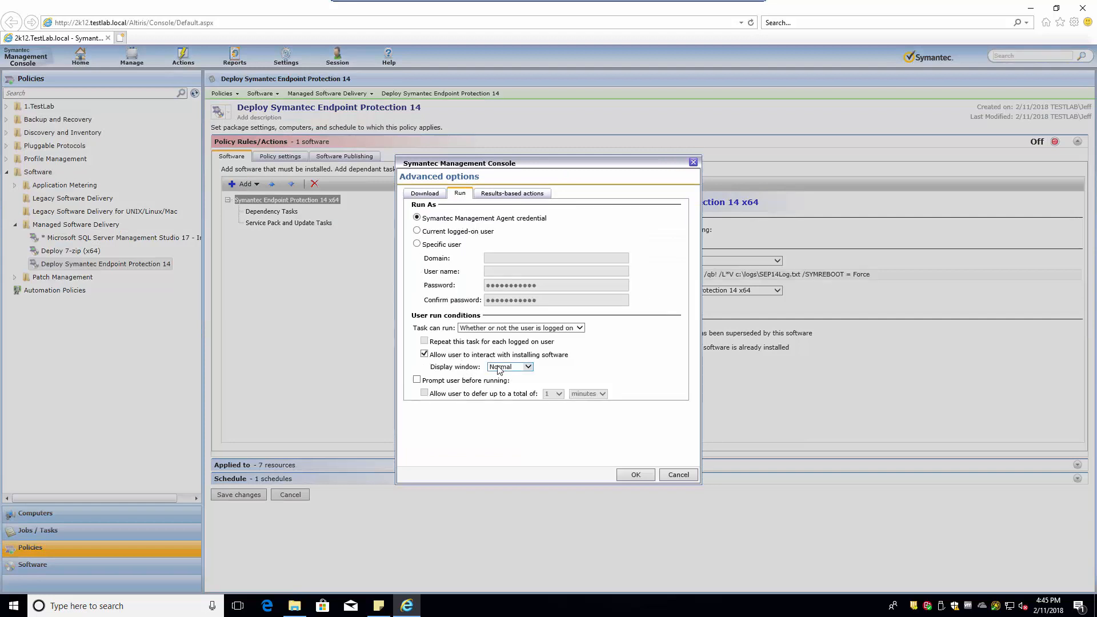
pyautogui.click(512, 193)
pyautogui.click(471, 407)
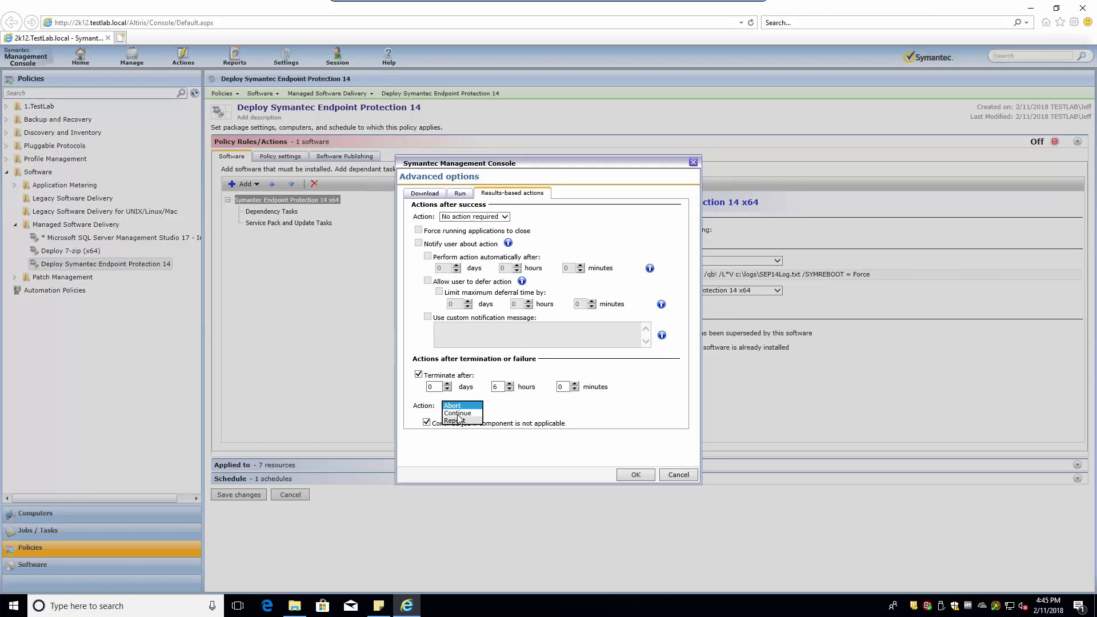
pyautogui.click(457, 413)
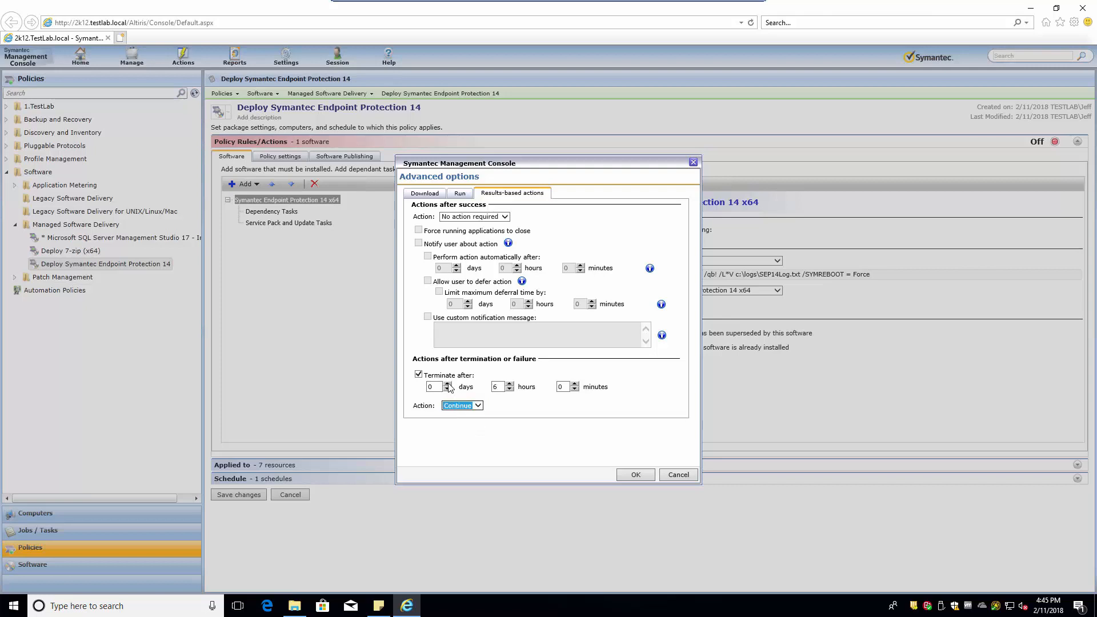
# Step: Set the action after success to Restart computer and force running applications to close
pyautogui.click(420, 231)
pyautogui.click(456, 218)
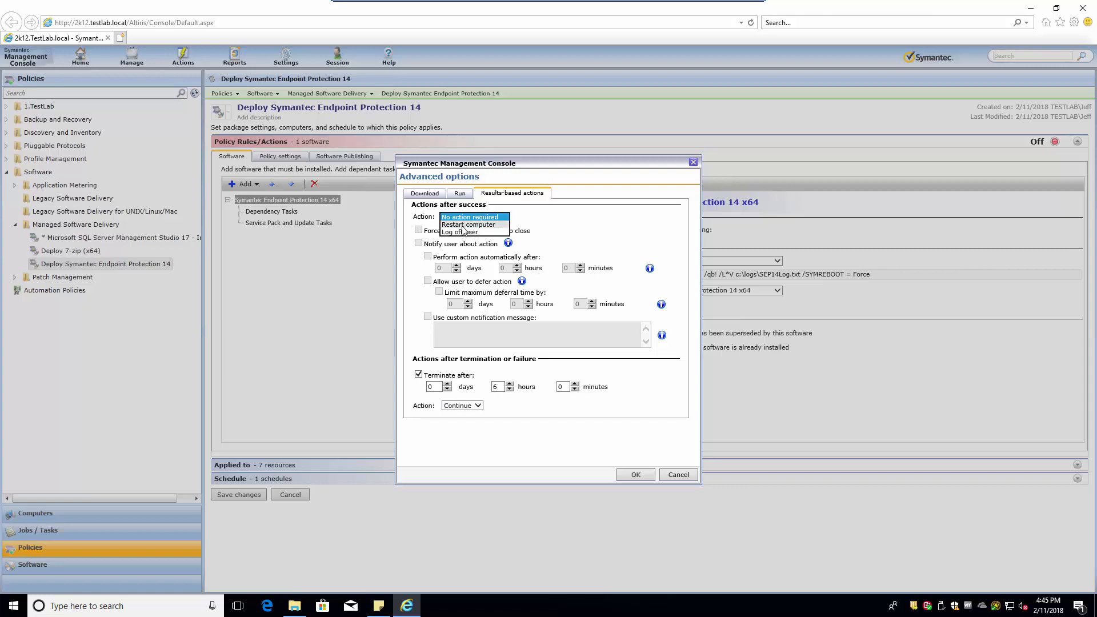
pyautogui.click(449, 229)
pyautogui.click(418, 230)
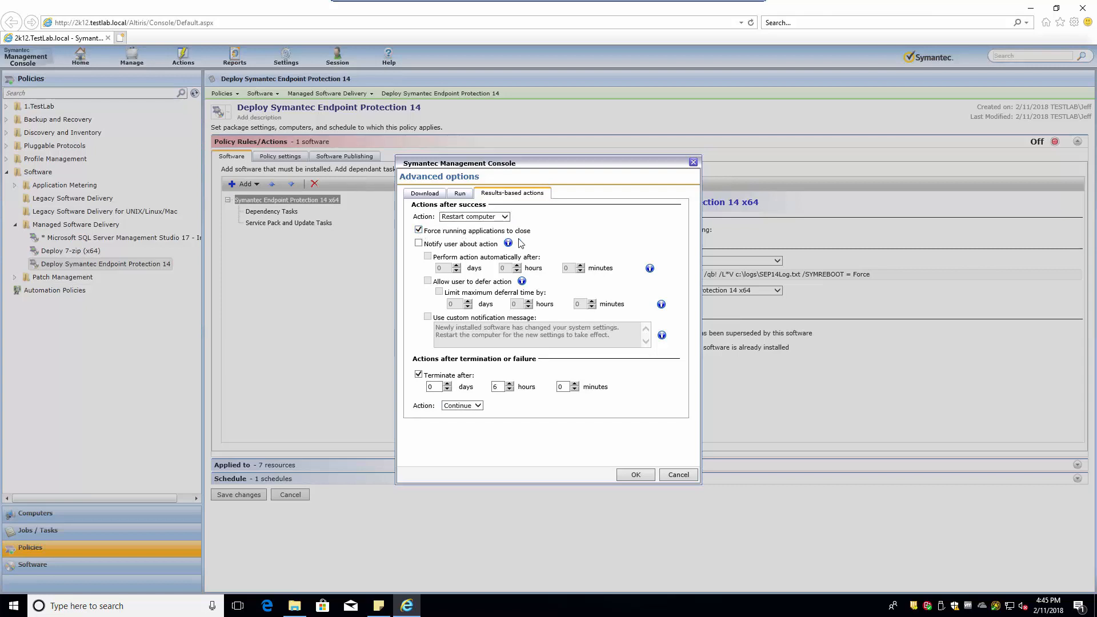
# Step: Notify the user about the restart, perform it automatically after 5 minutes, and allow deferral limited to 15 minutes
pyautogui.click(419, 243)
pyautogui.click(428, 257)
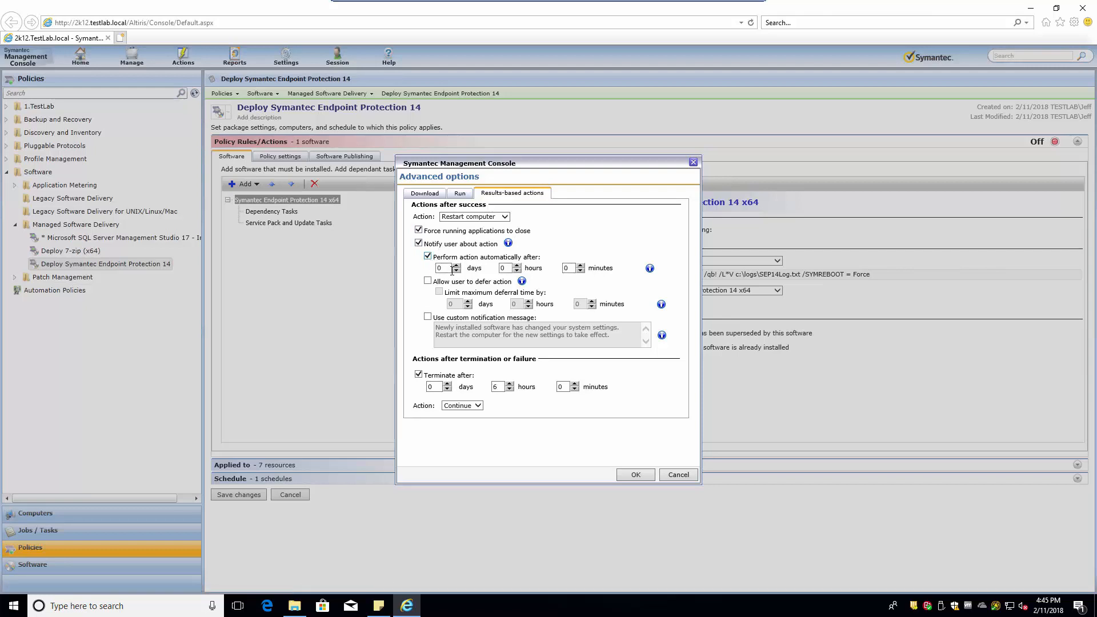
pyautogui.click(580, 266)
pyautogui.click(427, 281)
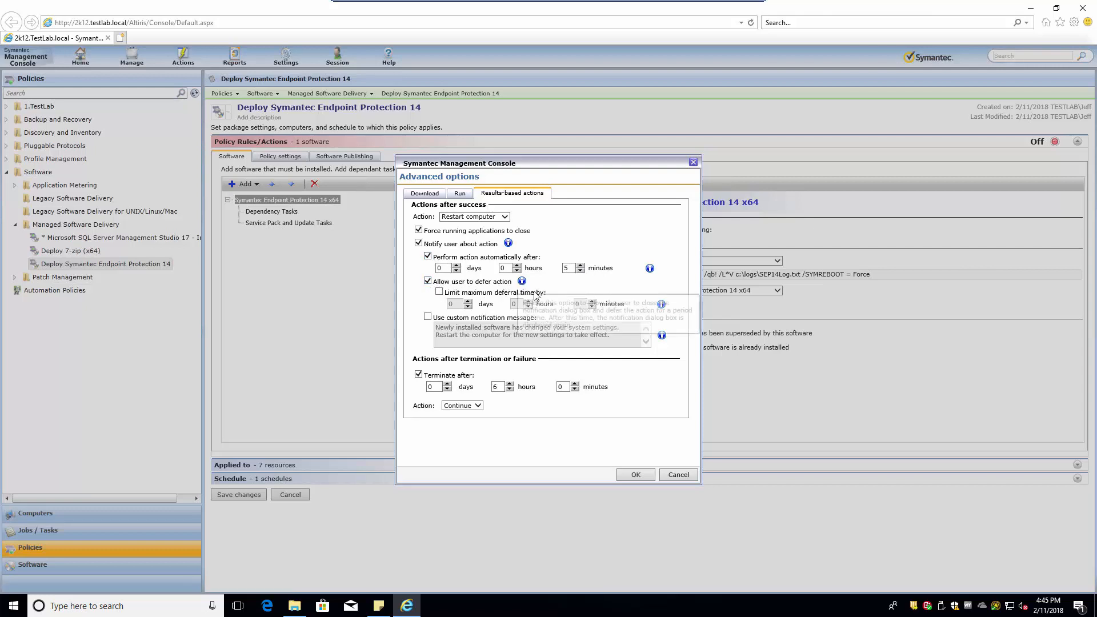
pyautogui.click(439, 291)
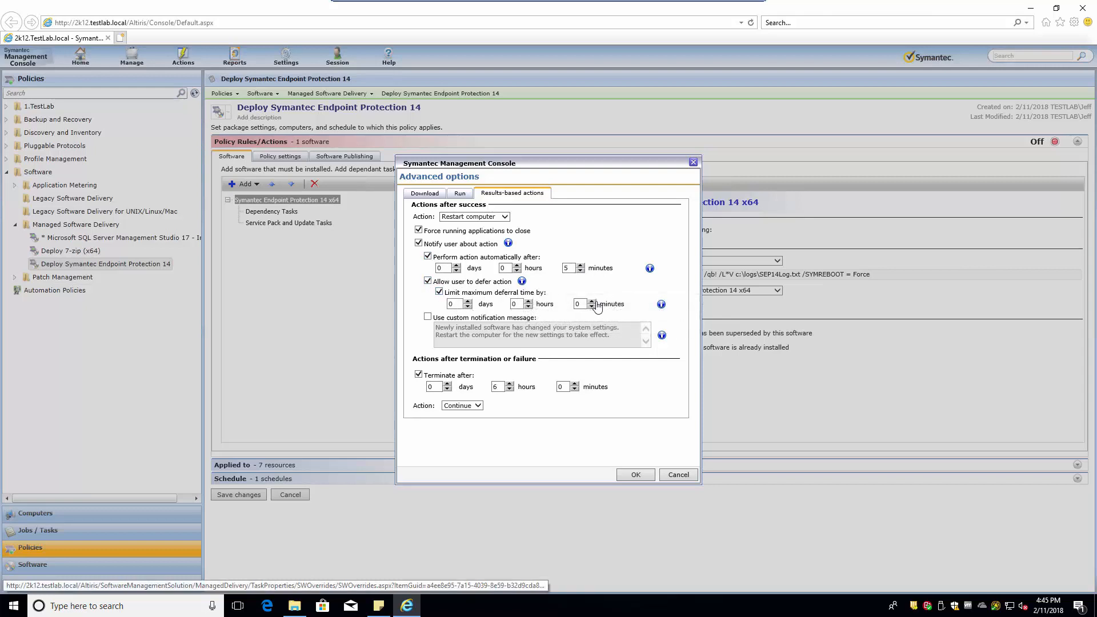
pyautogui.click(591, 302)
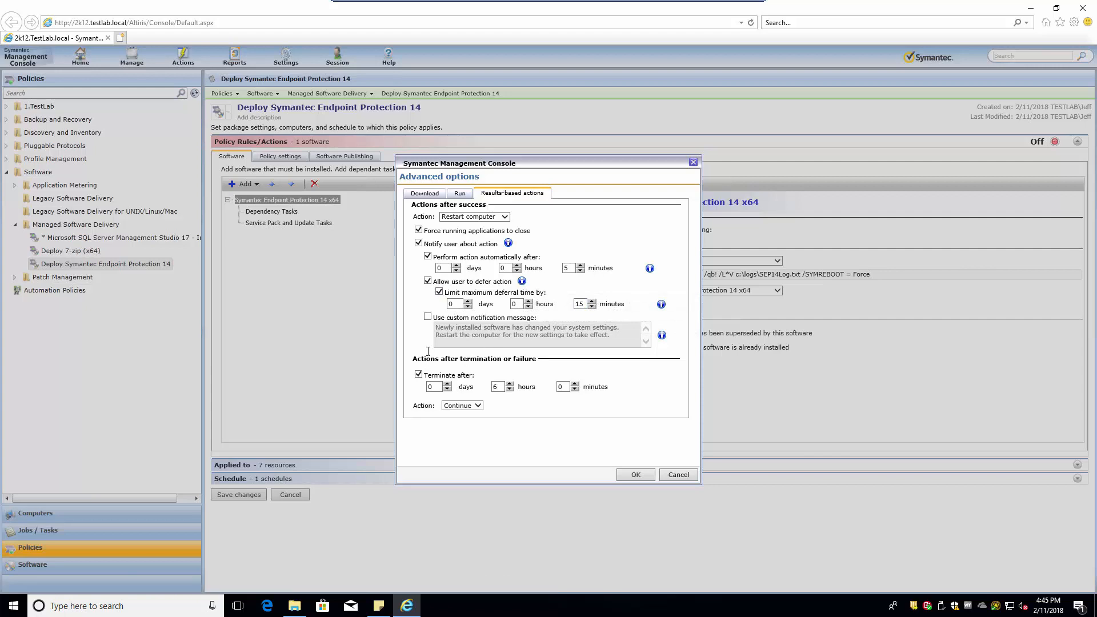
# Step: Use the custom message "SEP 14 requires a reboot. Please save your work.", set the termination hours to 0, and accept the advanced options
pyautogui.click(428, 317)
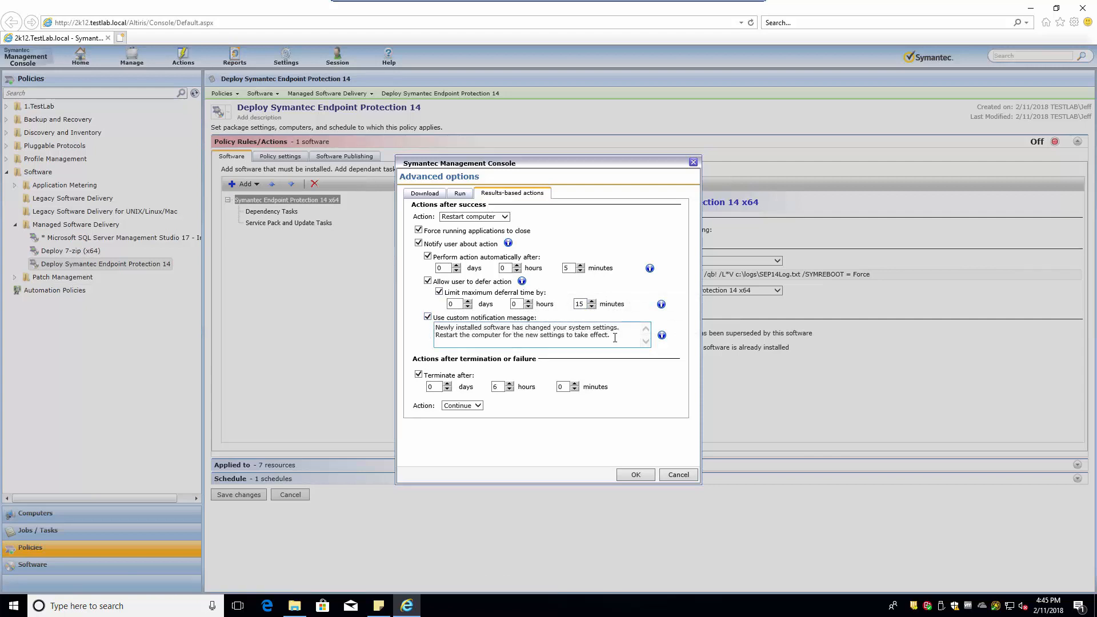
pyautogui.moveTo(614, 337); pyautogui.dragTo(374, 311)
pyautogui.write('SEP 1')
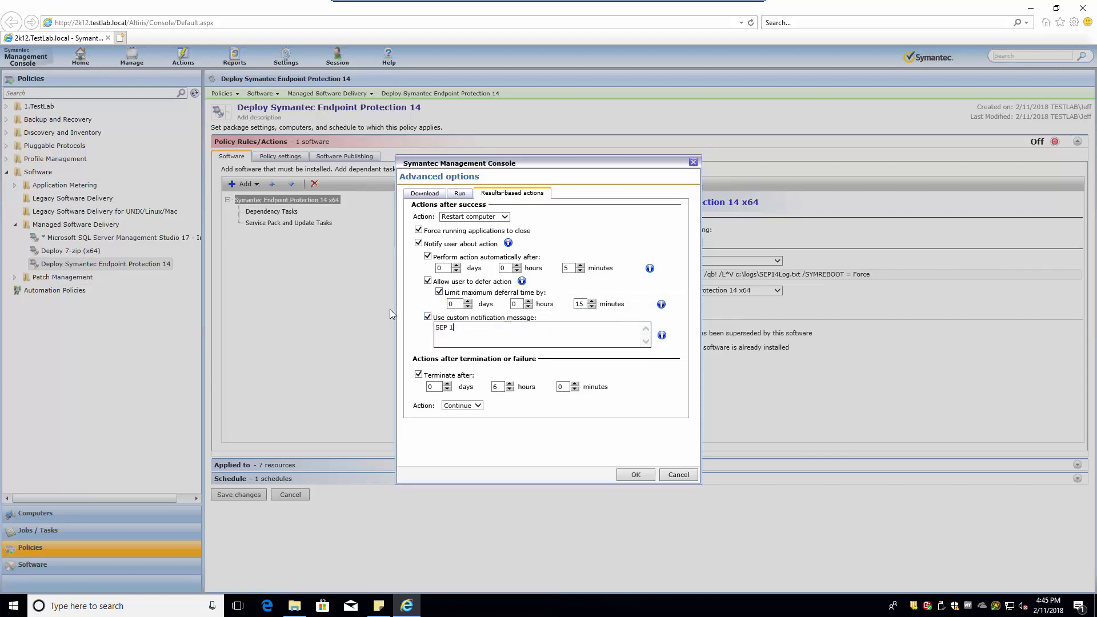
pyautogui.write('4 requires a reboot. Please save your work.')
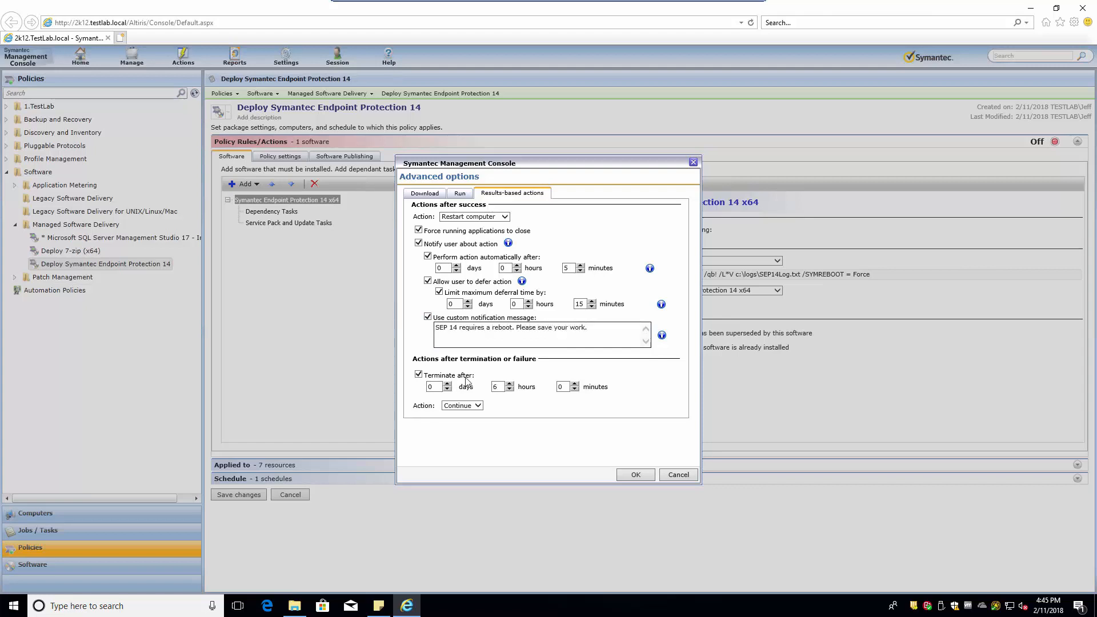
pyautogui.click(508, 384)
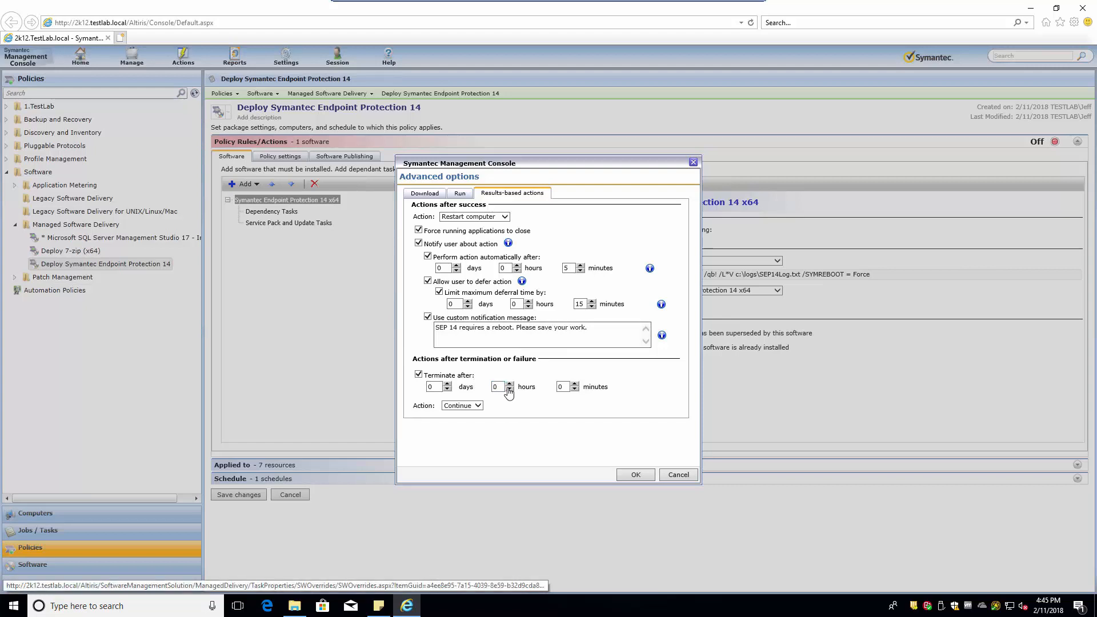
pyautogui.click(635, 475)
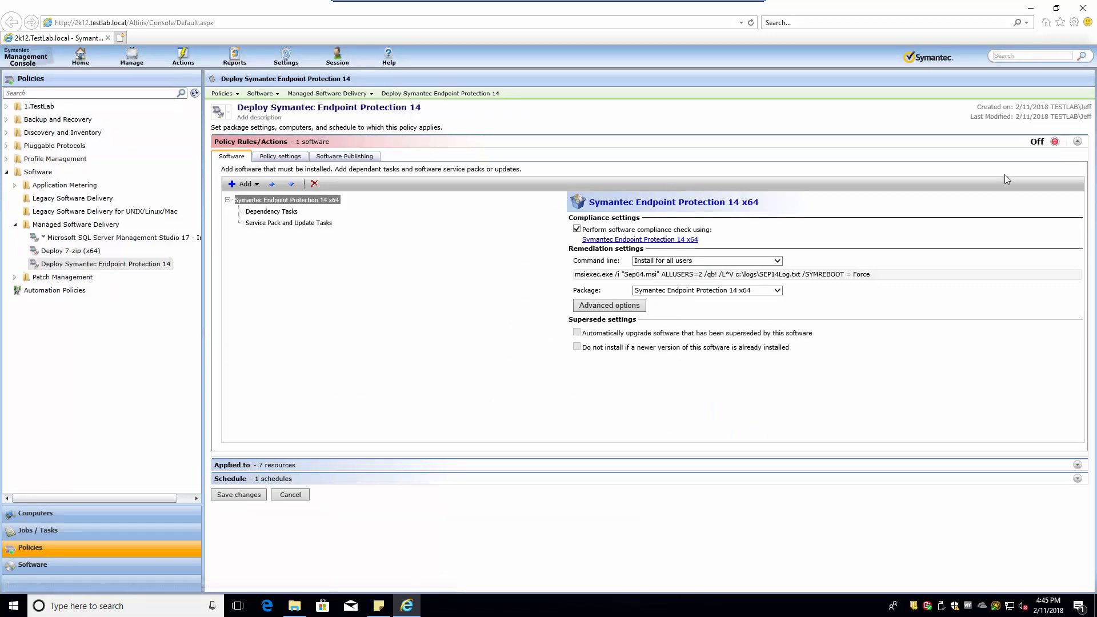
# Step: Turn on the Deploy Symantec Endpoint Protection 14 policy and save its changes
pyautogui.click(1066, 144)
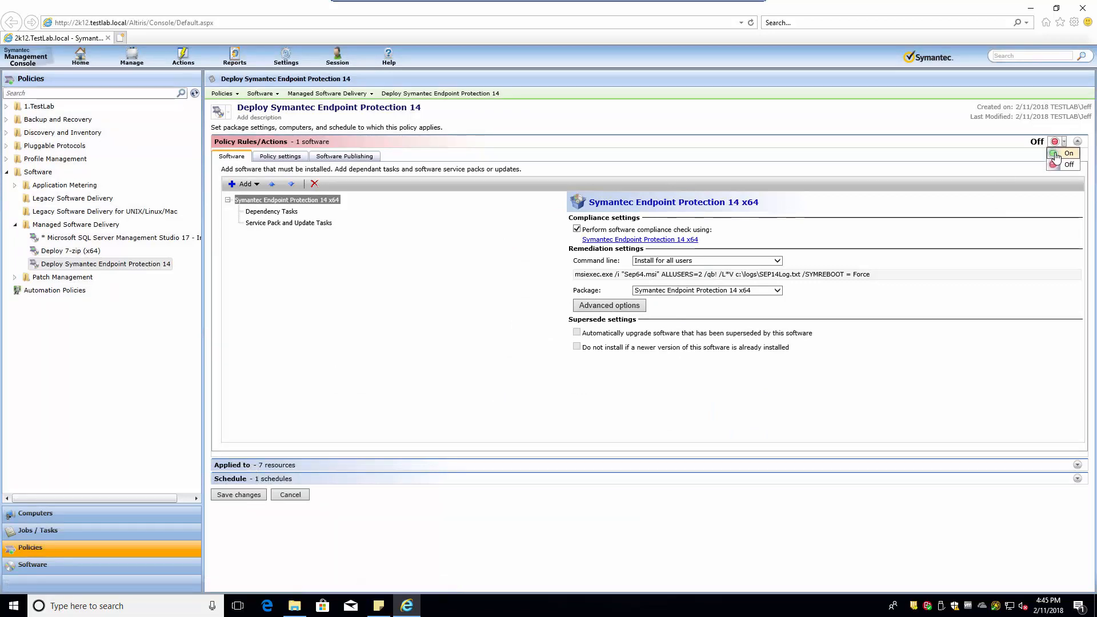
pyautogui.click(1056, 154)
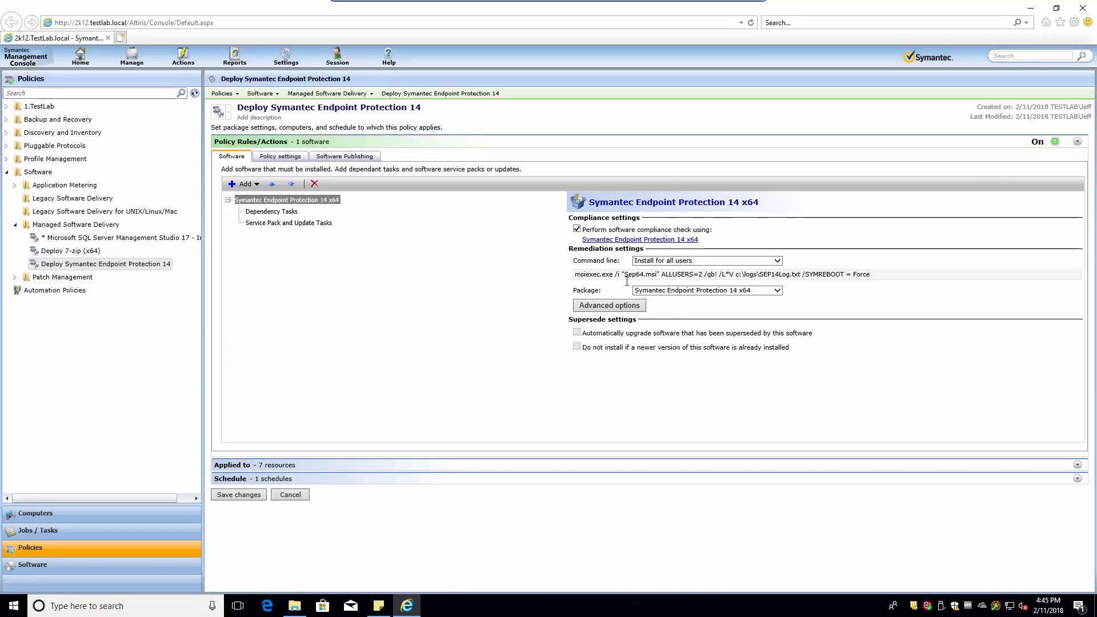
pyautogui.click(260, 493)
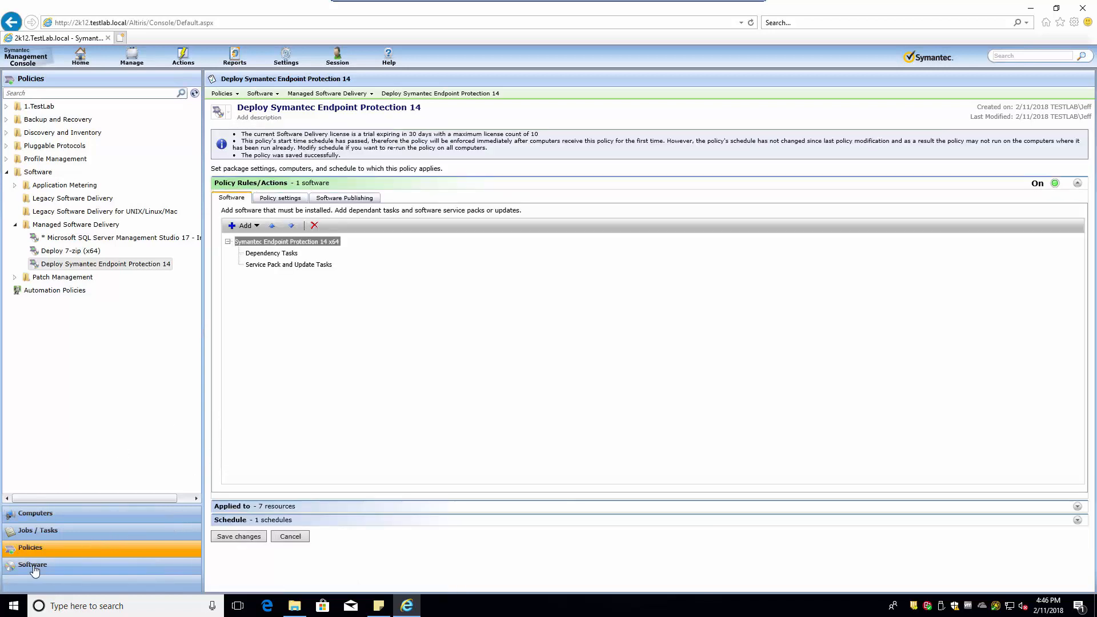
# Step: Open the Symantec Endpoint Protection 14 x64 software release for editing as a software resource
pyautogui.click(35, 566)
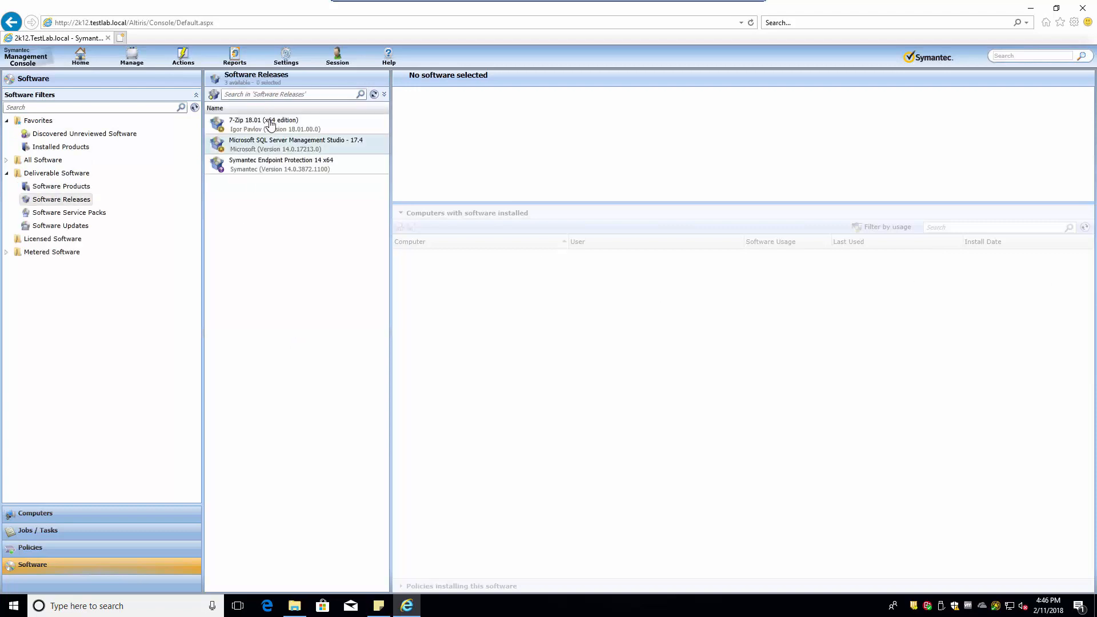
pyautogui.click(261, 169)
pyautogui.moveTo(295, 241)
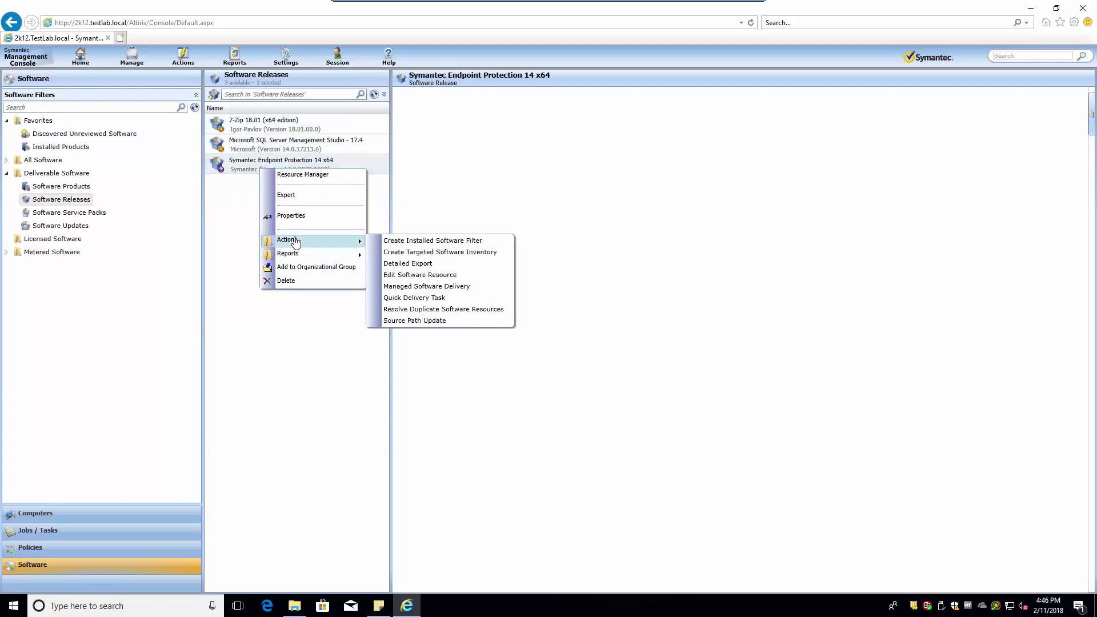
pyautogui.click(403, 275)
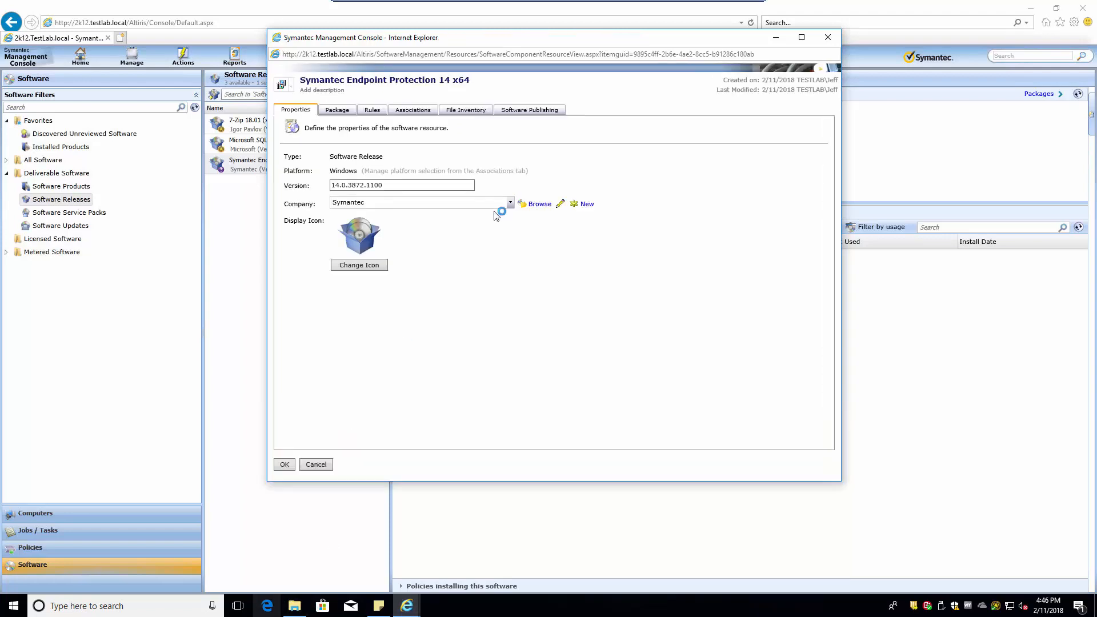
# Step: Remove "/SYMREBOOT = Force" after the log file path in the package's "Install for all users" command line and accept it
pyautogui.click(338, 110)
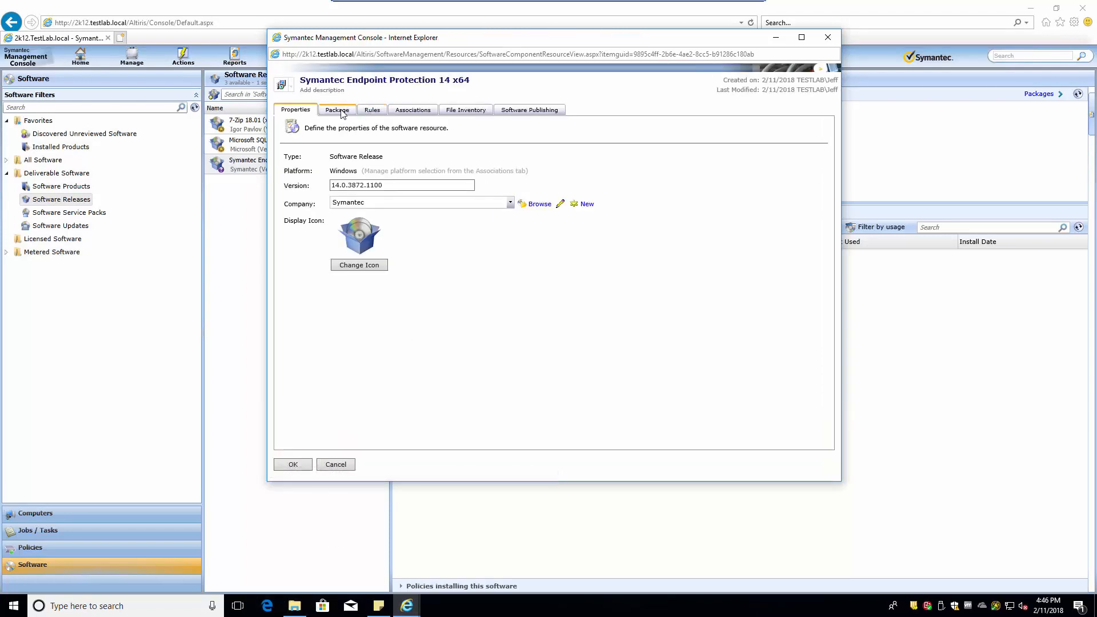
pyautogui.click(375, 289)
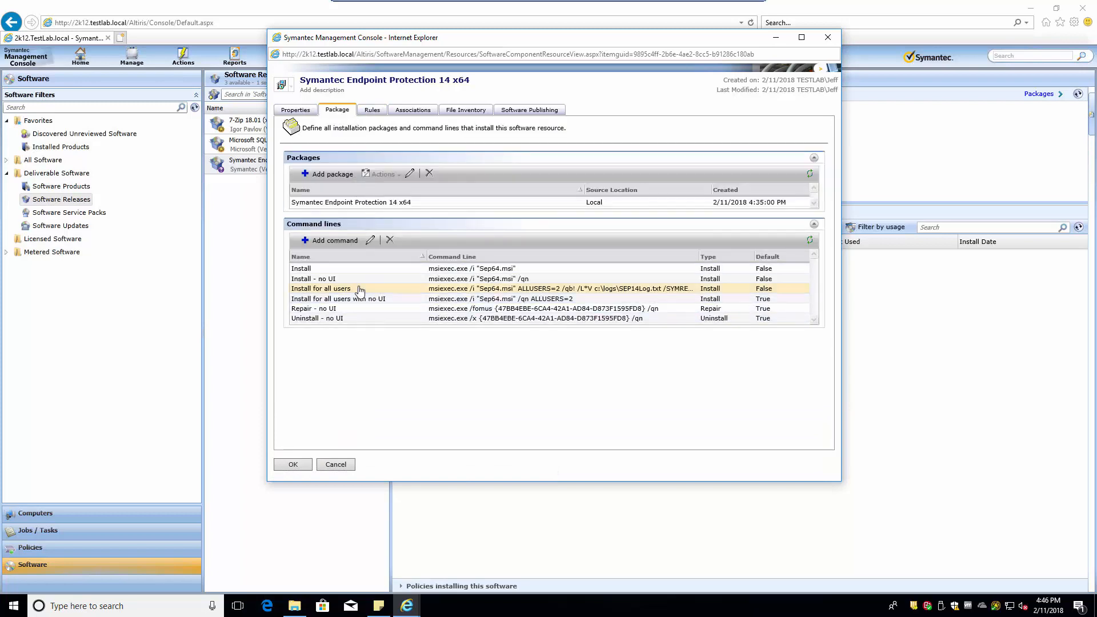
pyautogui.click(370, 240)
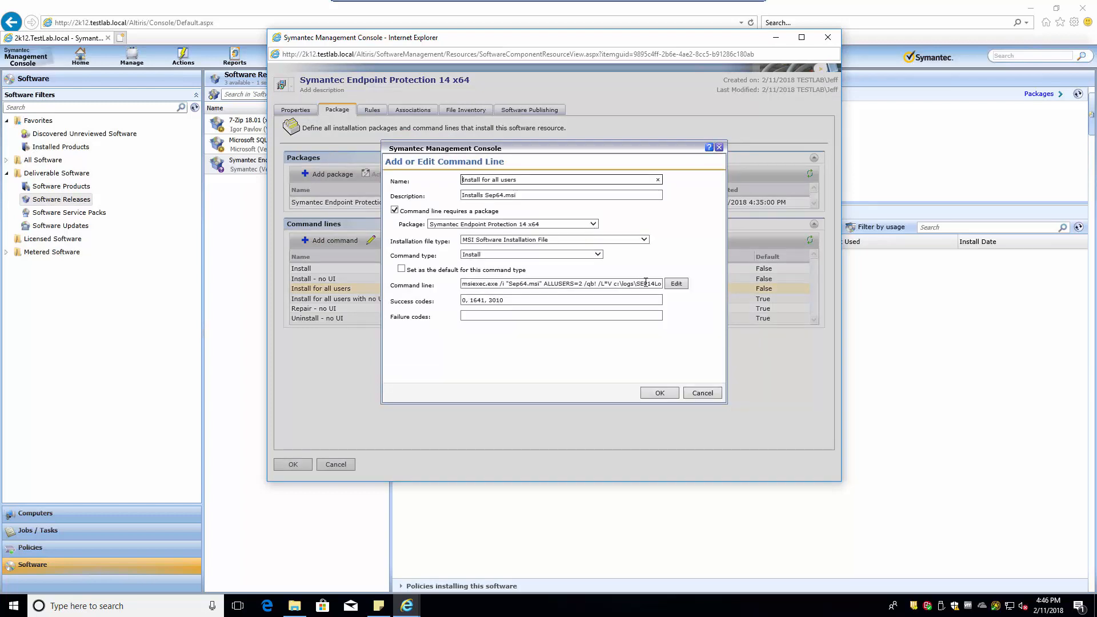
pyautogui.moveTo(645, 282); pyautogui.dragTo(691, 286)
pyautogui.click(593, 287)
pyautogui.moveTo(588, 288); pyautogui.dragTo(695, 288)
pyautogui.press('Delete')
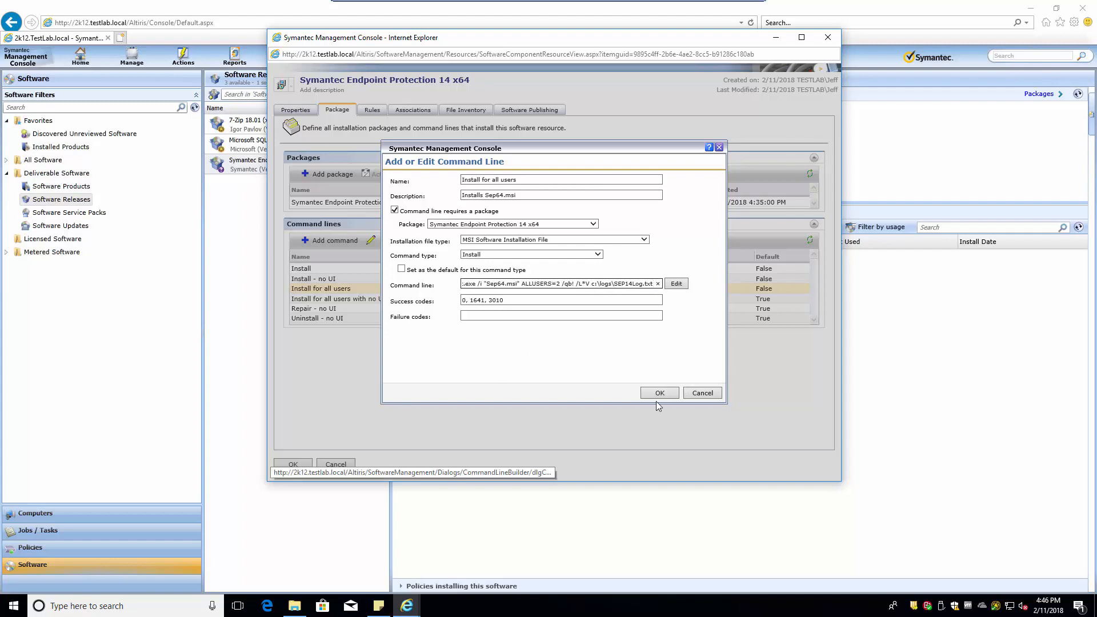
pyautogui.click(657, 393)
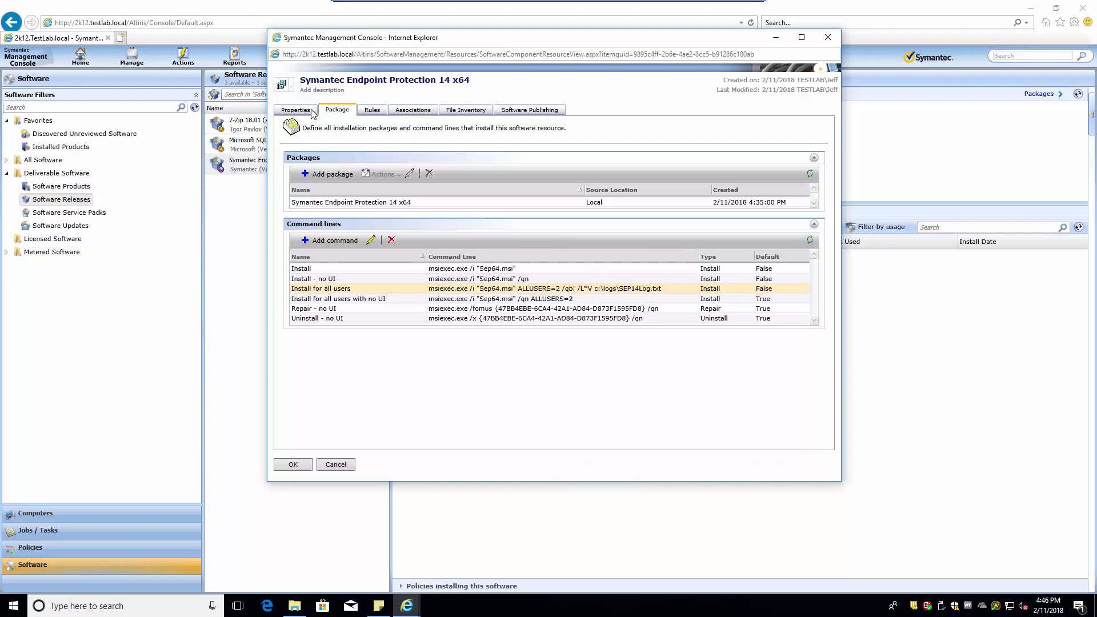
# Step: Start changing the software resource's display icon and browse to the SEP14x64 folder under \\2k12\NSCap\1.TestLab\SEP14
pyautogui.click(295, 110)
pyautogui.click(368, 265)
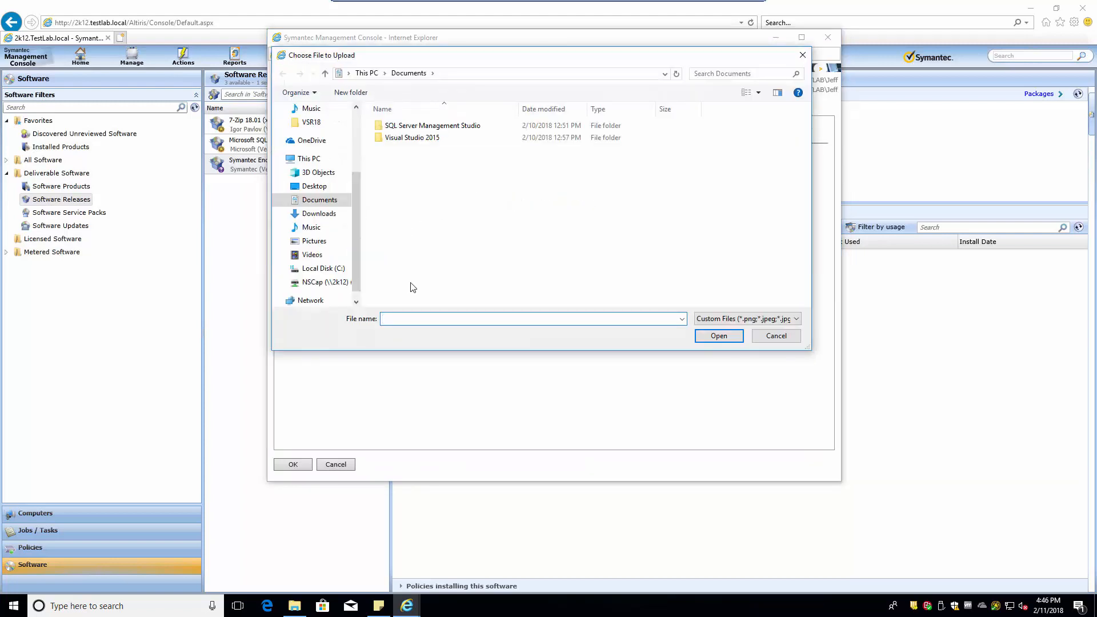
pyautogui.write('\\\\2k12')
pyautogui.press('Return')
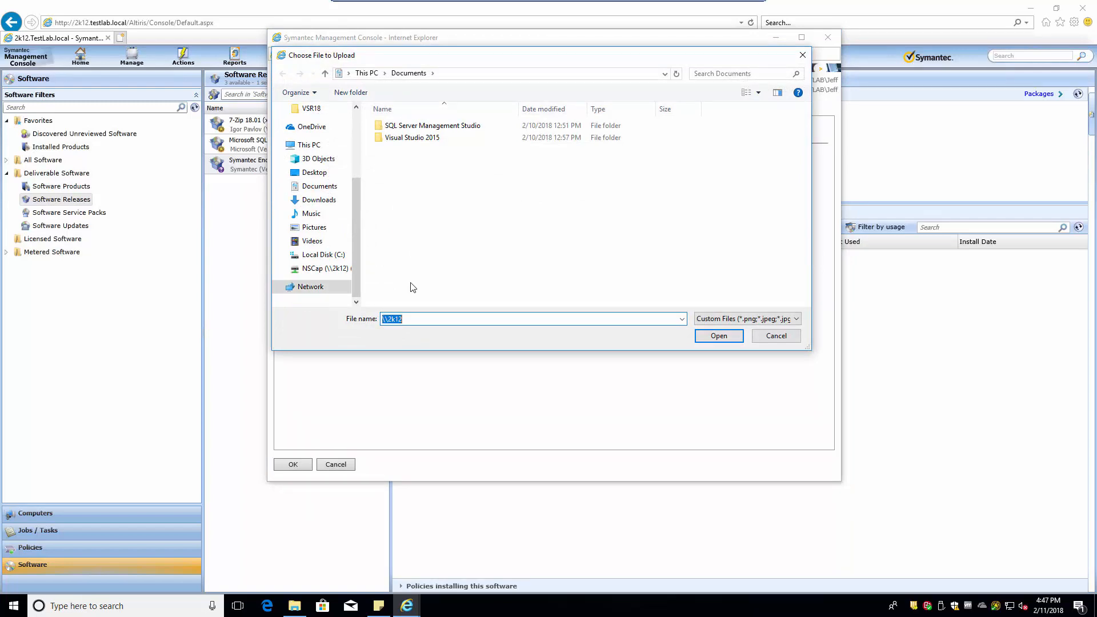
pyautogui.write('nscap')
pyautogui.press('Return')
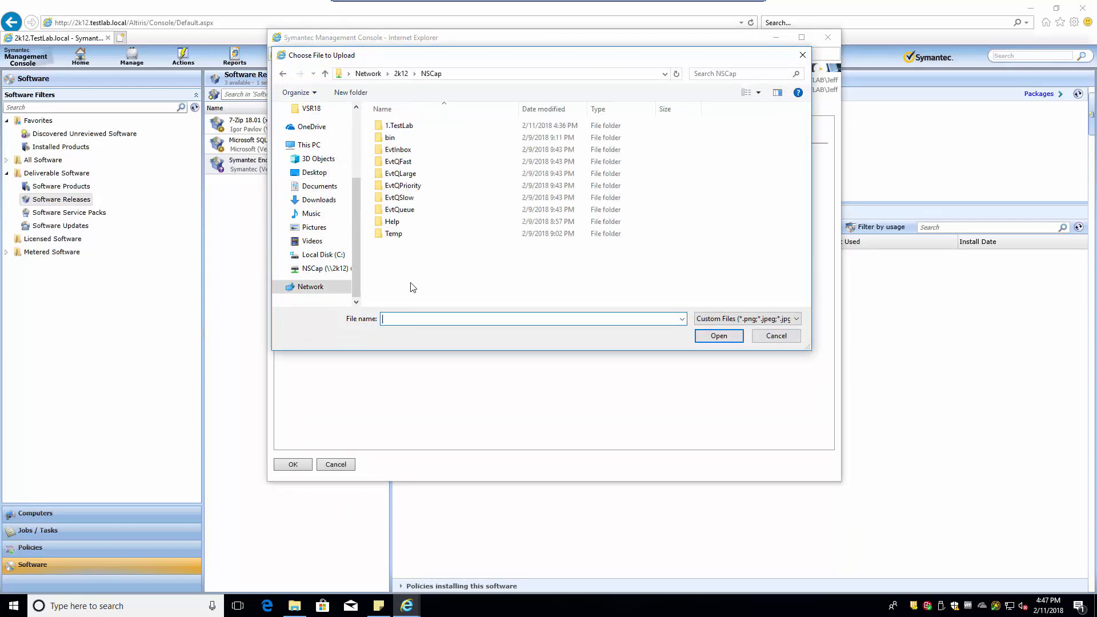
pyautogui.doubleClick(400, 127)
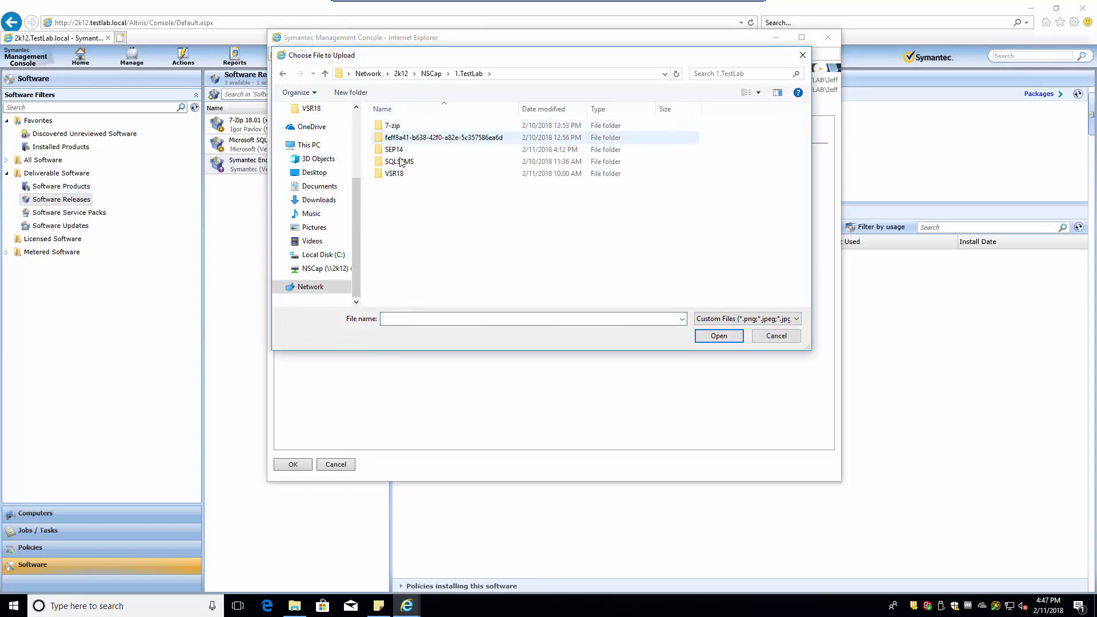
pyautogui.doubleClick(394, 150)
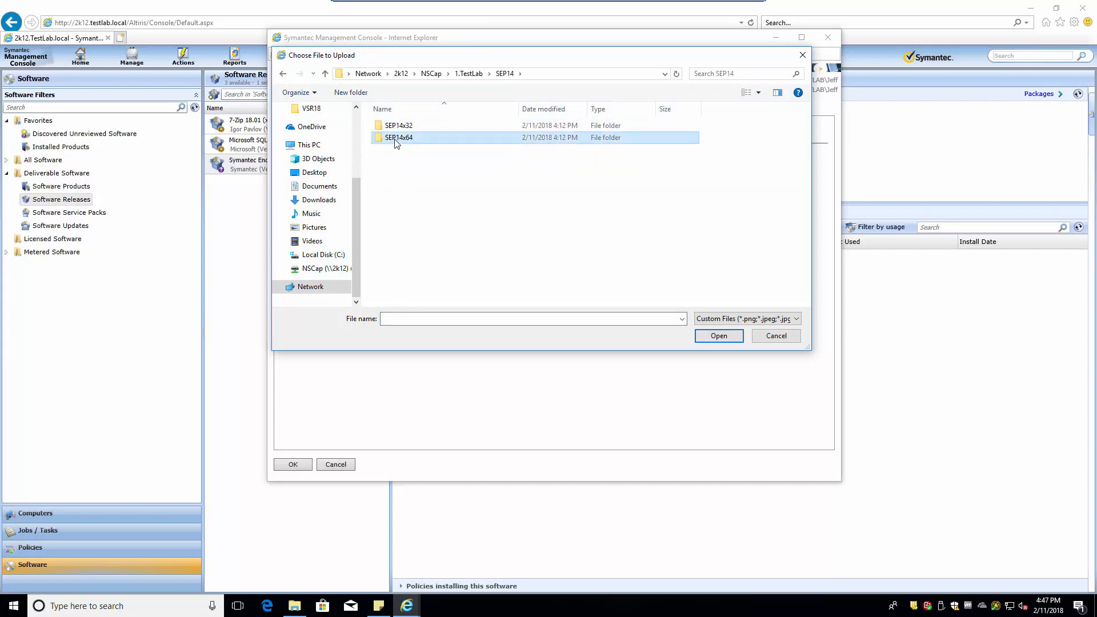
pyautogui.doubleClick(396, 142)
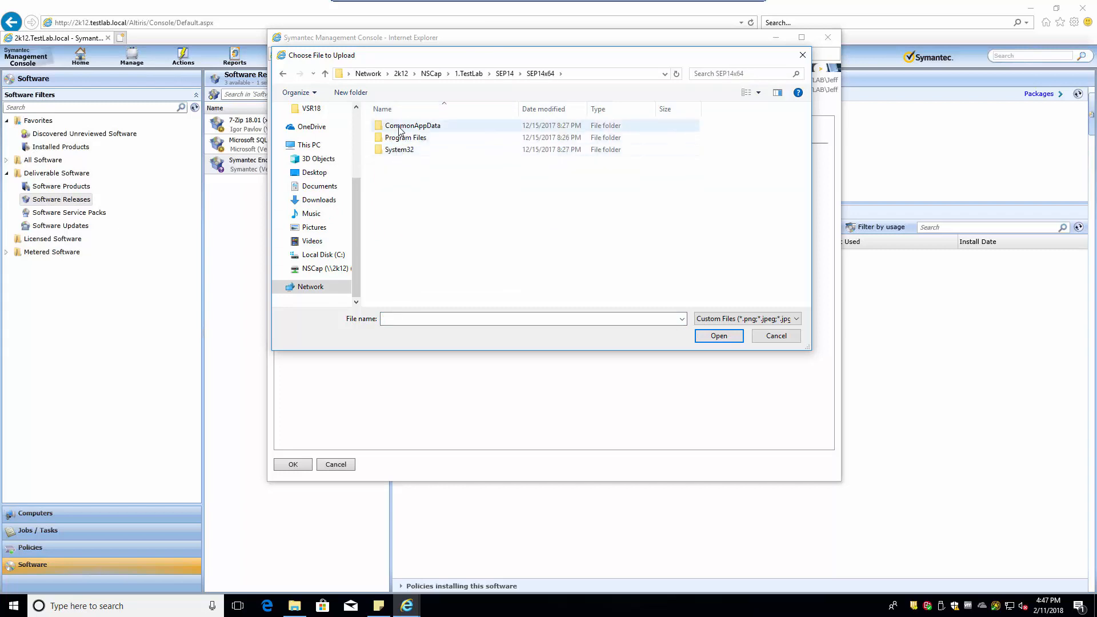
# Step: Search the CommonAppData folder and its subfolders for a usable icon image
pyautogui.doubleClick(398, 127)
pyautogui.doubleClick(399, 127)
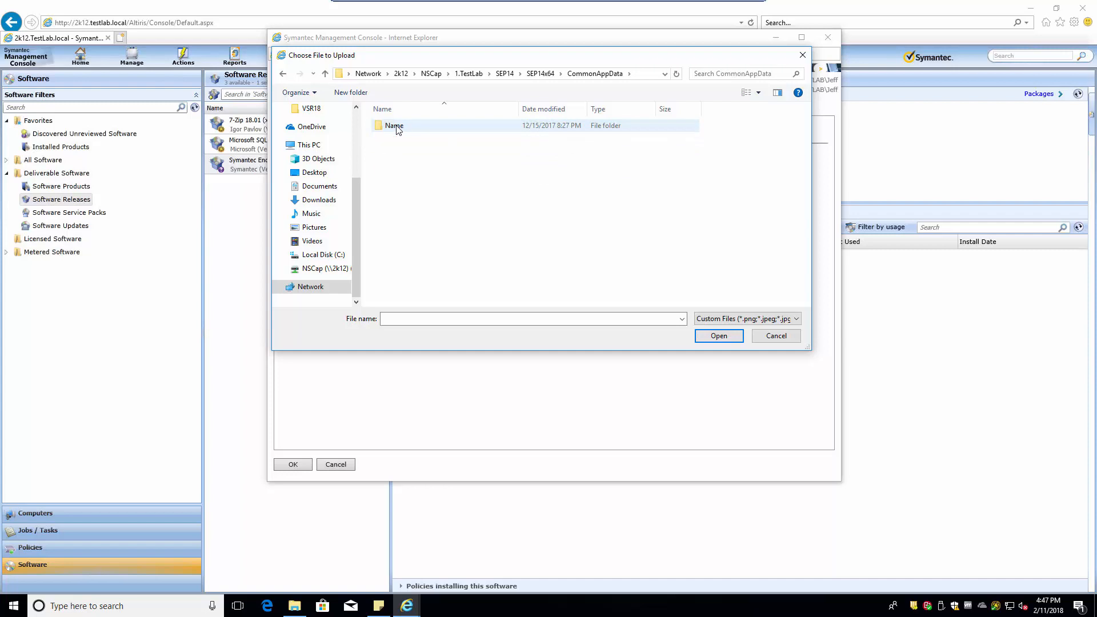
pyautogui.doubleClick(398, 127)
pyautogui.doubleClick(398, 127)
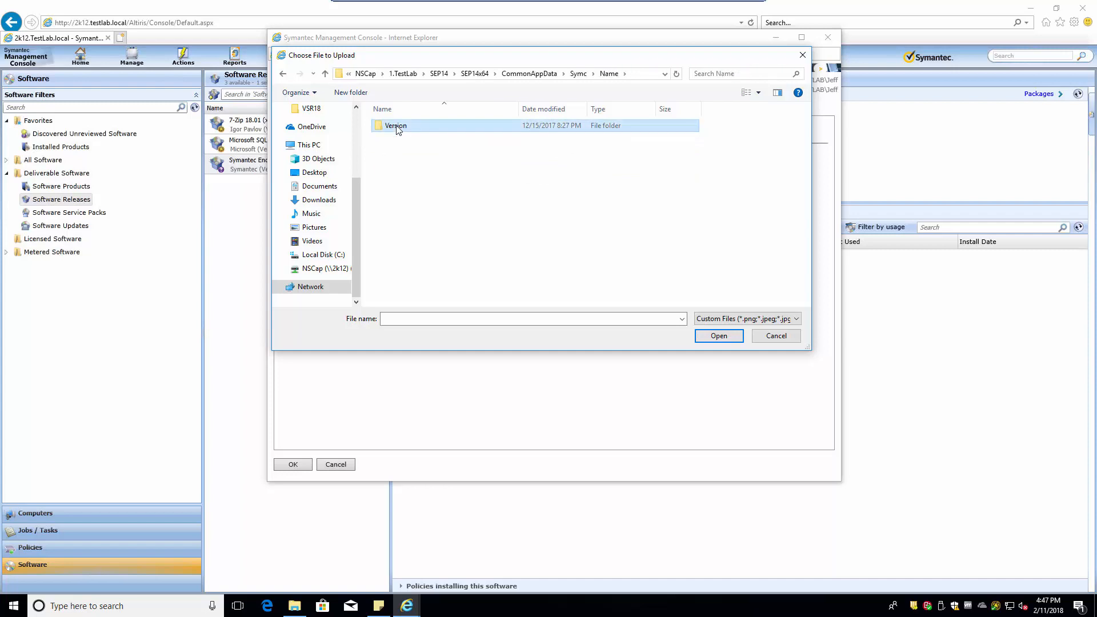
pyautogui.doubleClick(398, 127)
pyautogui.press('BackSpace')
pyautogui.press('BackSpace')
pyautogui.press('BackSpace')
pyautogui.press('BackSpace')
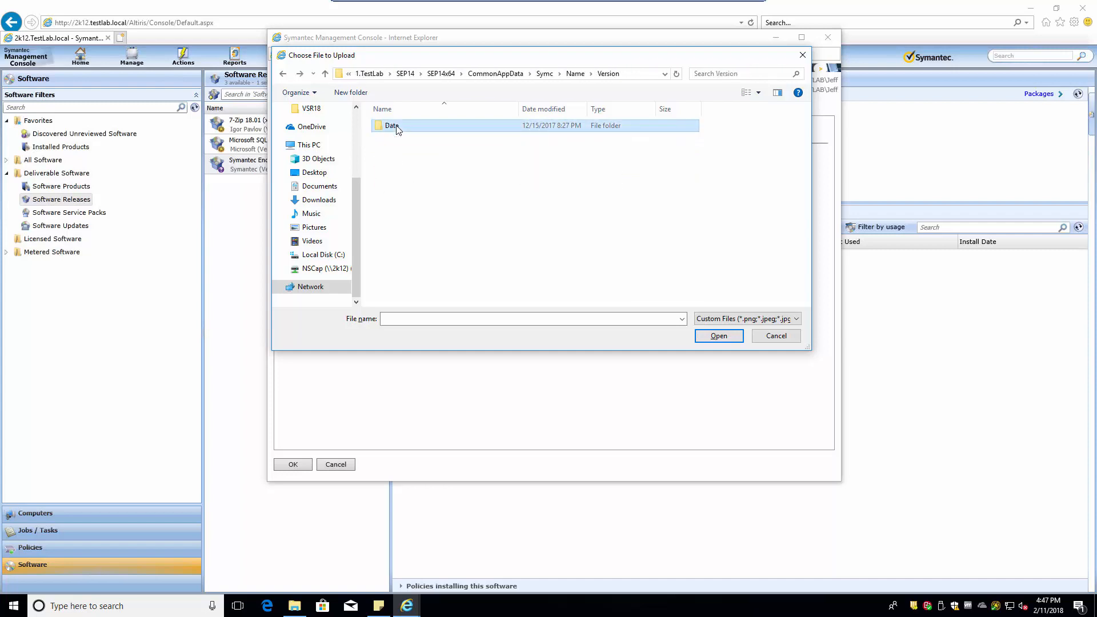
pyautogui.doubleClick(398, 135)
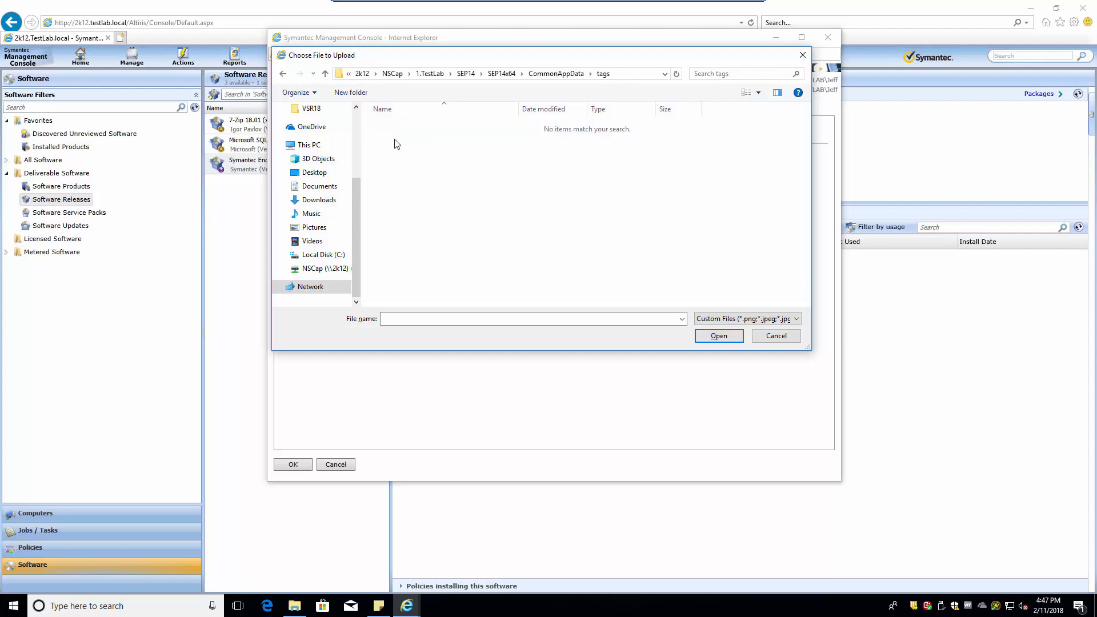
pyautogui.press('BackSpace')
pyautogui.press('BackSpace')
# Step: Search the Program Files folder of the SEP14x64 package, including Symantec's version and Bin subfolders, for an icon image
pyautogui.doubleClick(398, 141)
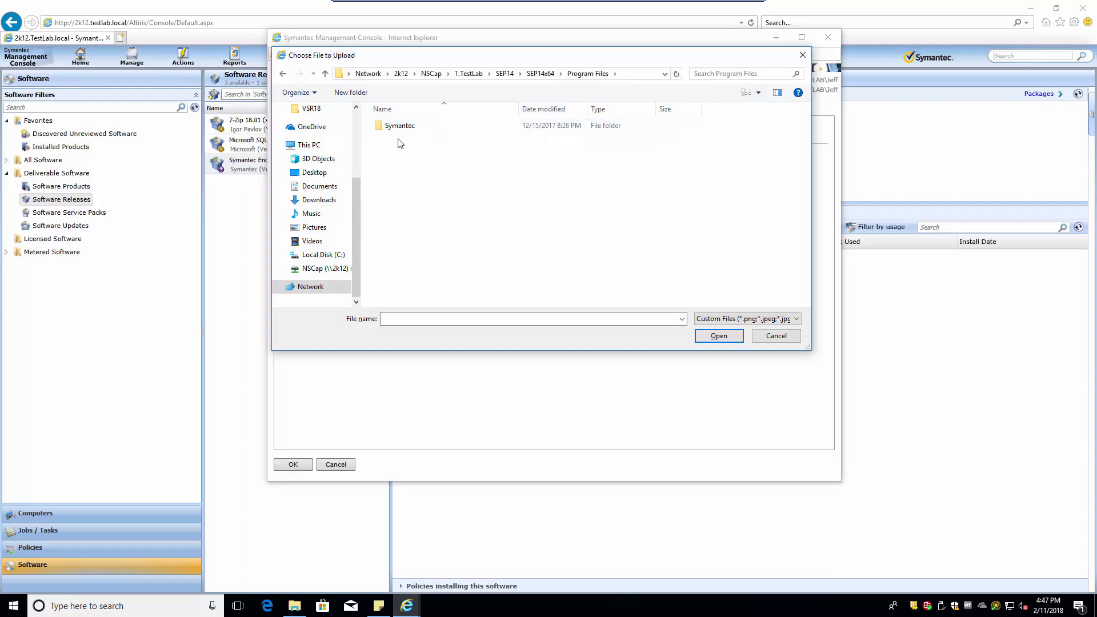
pyautogui.doubleClick(399, 129)
pyautogui.doubleClick(399, 130)
pyautogui.doubleClick(399, 128)
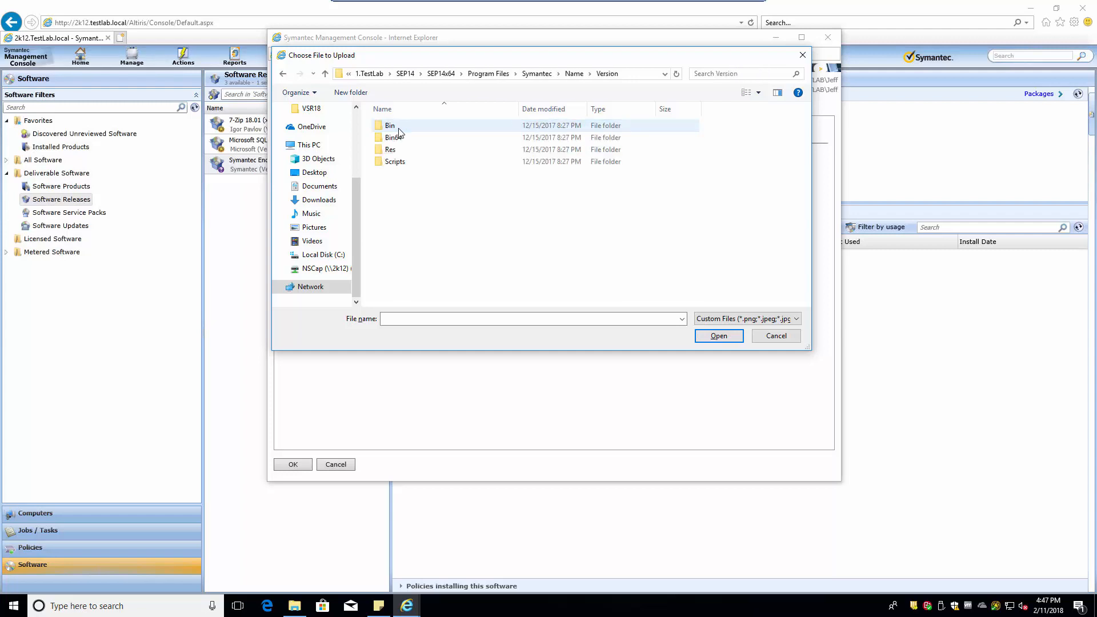
pyautogui.doubleClick(399, 128)
pyautogui.doubleClick(399, 128)
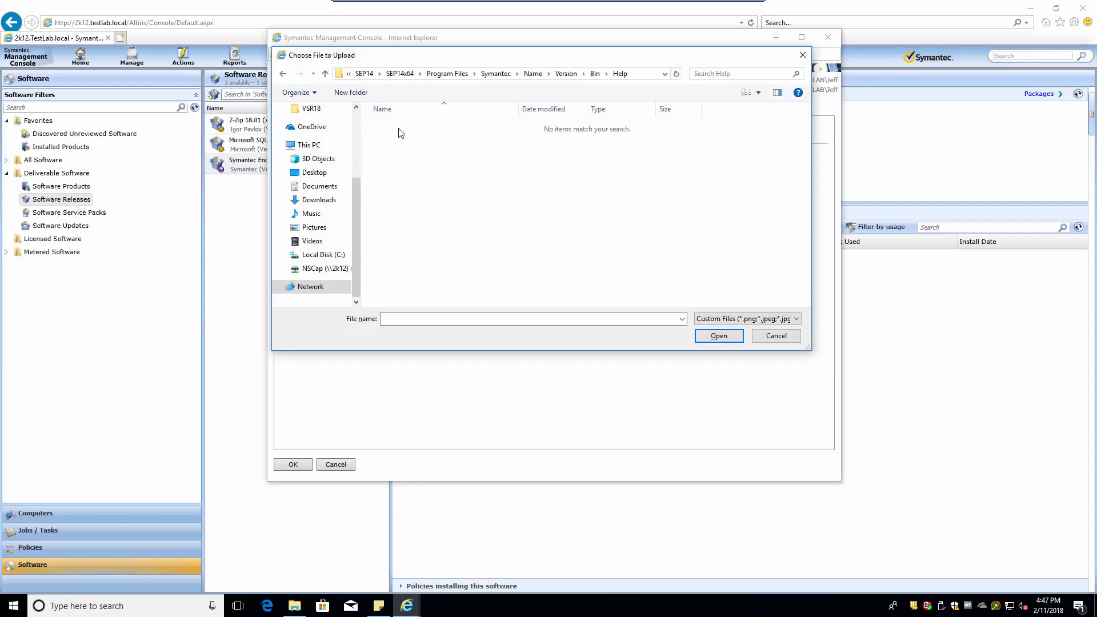
pyautogui.hotkey('alt', 'Left')
pyautogui.doubleClick(399, 138)
pyautogui.hotkey('alt', 'Left')
pyautogui.hotkey('alt', 'Left')
pyautogui.hotkey('alt', 'Left')
pyautogui.hotkey('alt', 'Left')
pyautogui.hotkey('alt', 'Up')
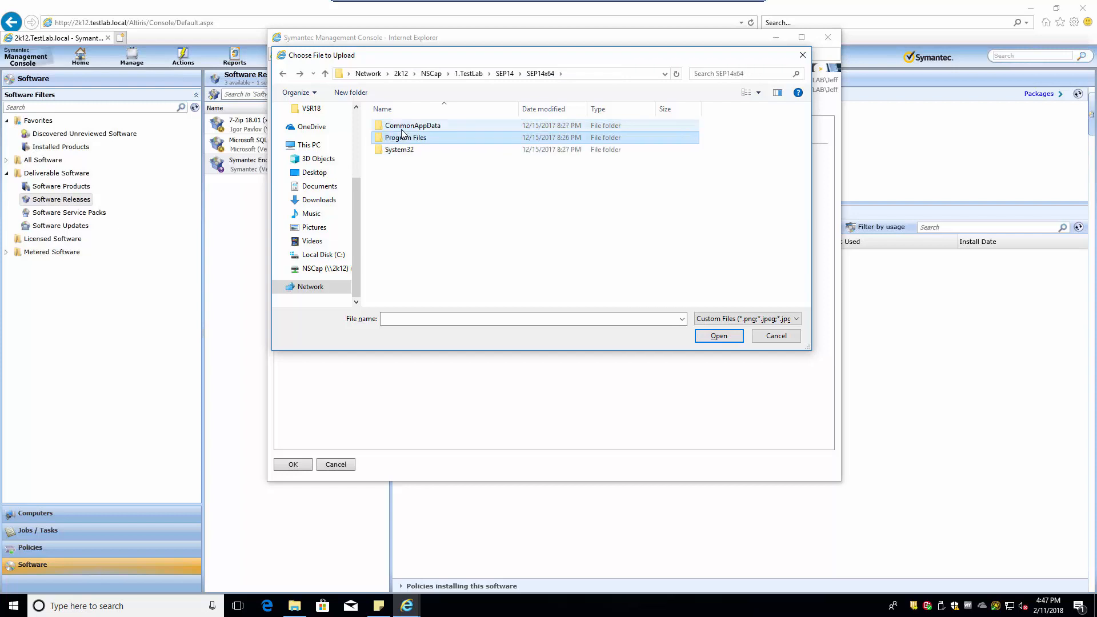
# Step: Search the System32 driver folders of the package for an icon image and abandon the icon change
pyautogui.doubleClick(402, 145)
pyautogui.doubleClick(402, 133)
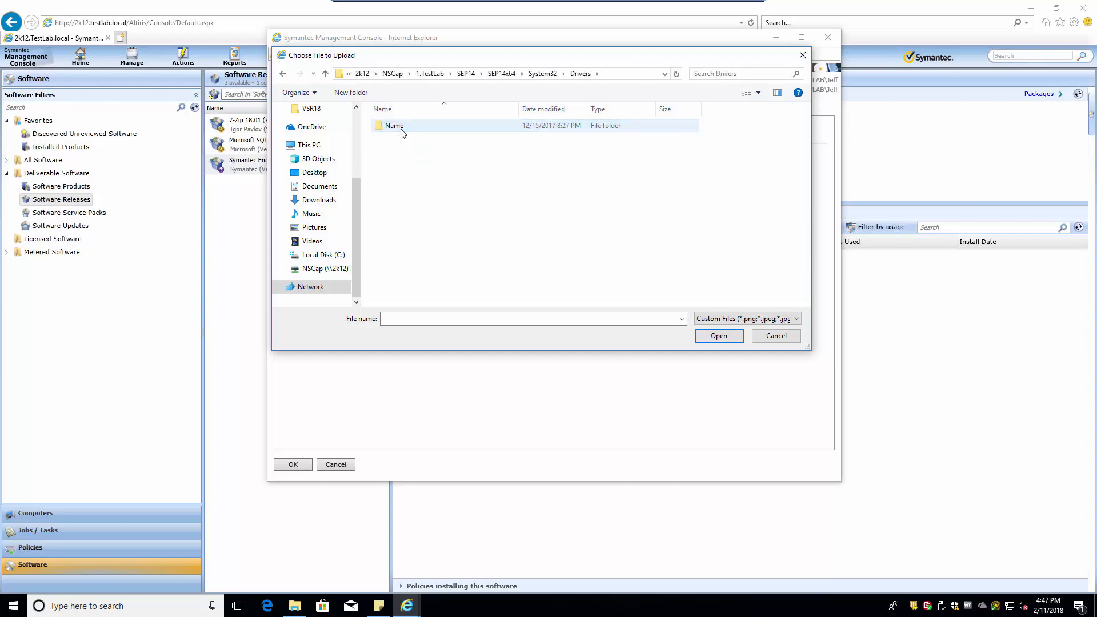
pyautogui.doubleClick(402, 132)
pyautogui.doubleClick(402, 133)
pyautogui.doubleClick(402, 133)
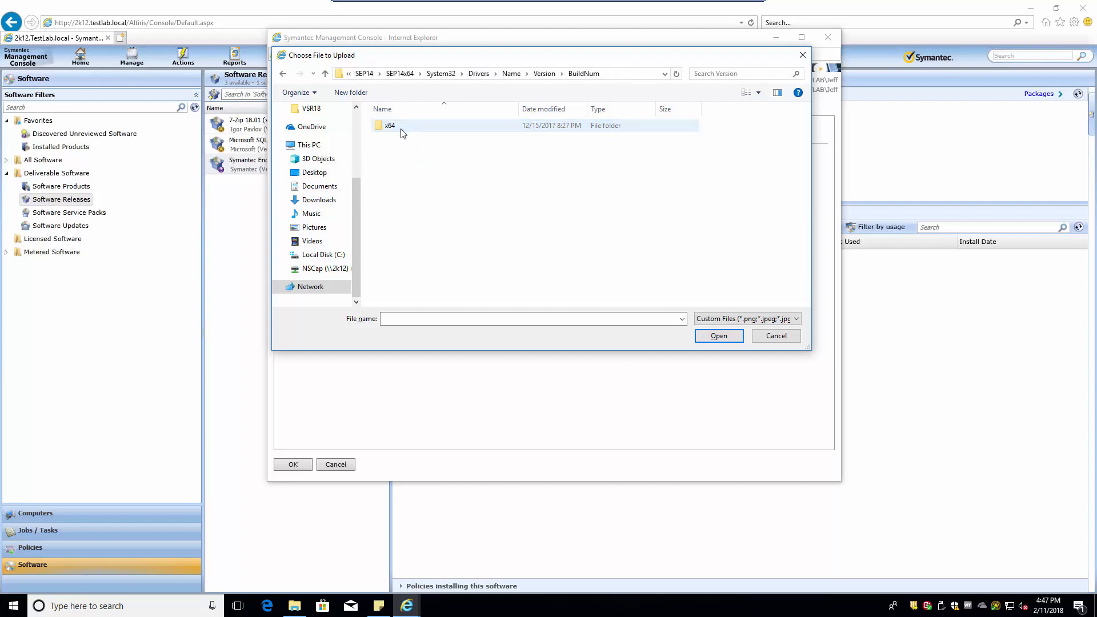
pyautogui.doubleClick(402, 133)
pyautogui.hotkey('alt', 'Up')
pyautogui.hotkey('alt', 'Up')
pyautogui.hotkey('alt', 'Up')
pyautogui.hotkey('alt', 'Up')
pyautogui.hotkey('alt', 'Up')
pyautogui.hotkey('alt', 'Up')
pyautogui.hotkey('alt', 'Up')
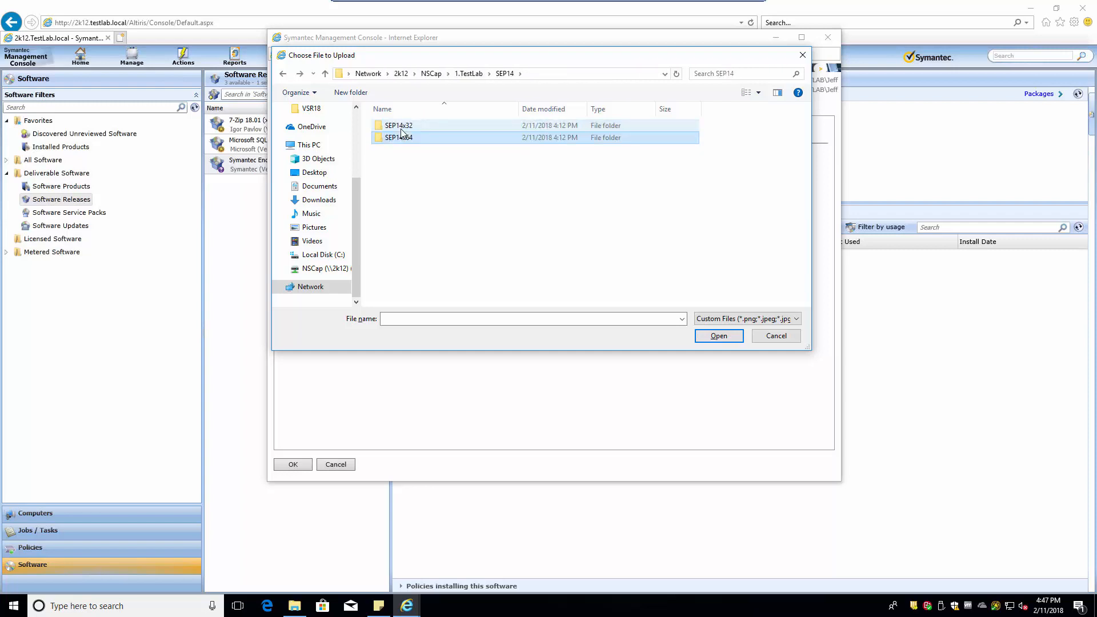
pyautogui.click(802, 54)
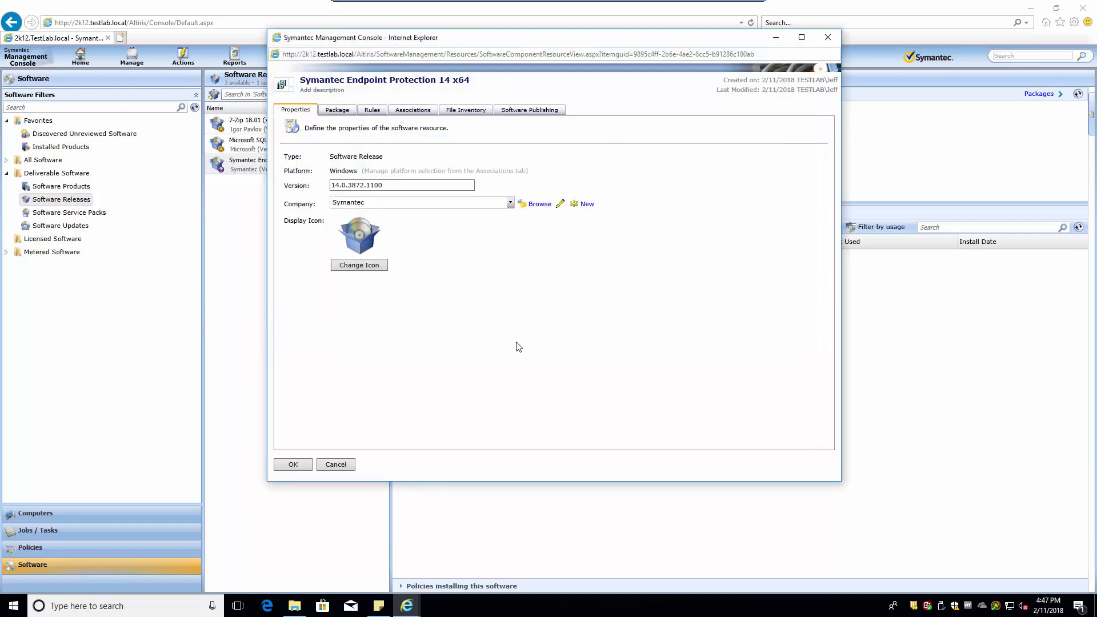
# Step: Save the Symantec Endpoint Protection 14 x64 software resource and check its command line in the Deploy Symantec Endpoint Protection 14 policy
pyautogui.click(281, 463)
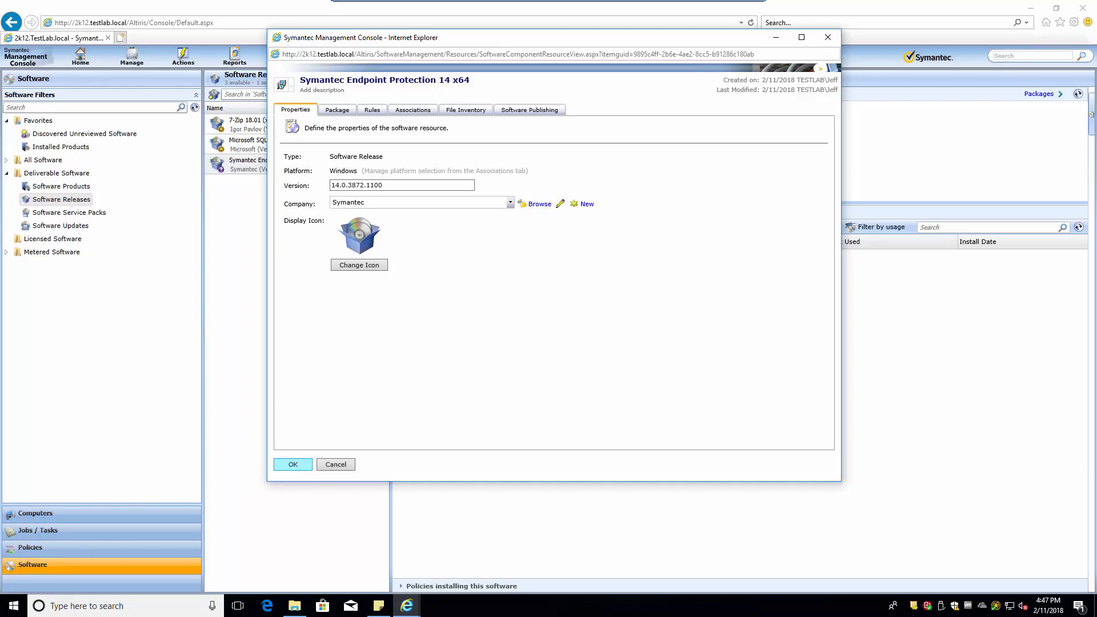
pyautogui.click(293, 464)
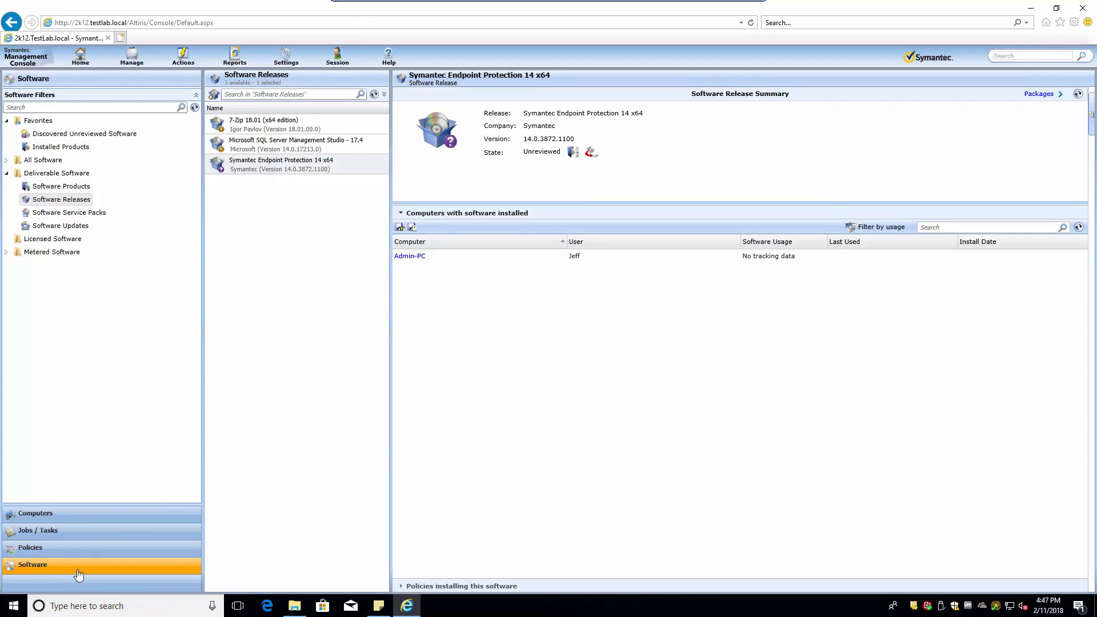
pyautogui.click(46, 547)
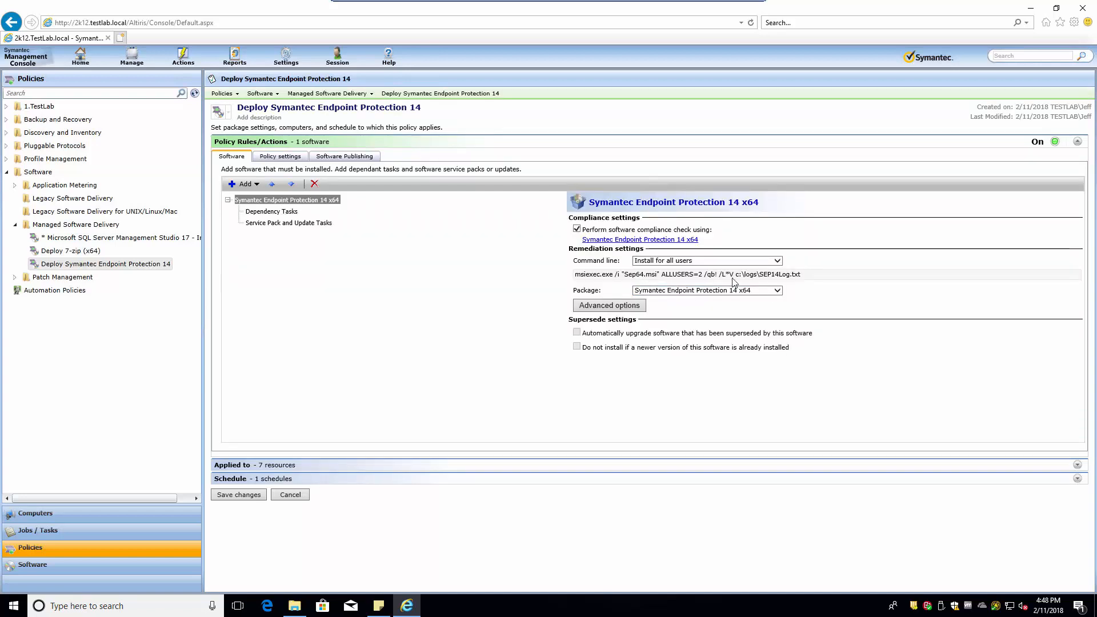
pyautogui.moveTo(811, 276); pyautogui.dragTo(594, 283)
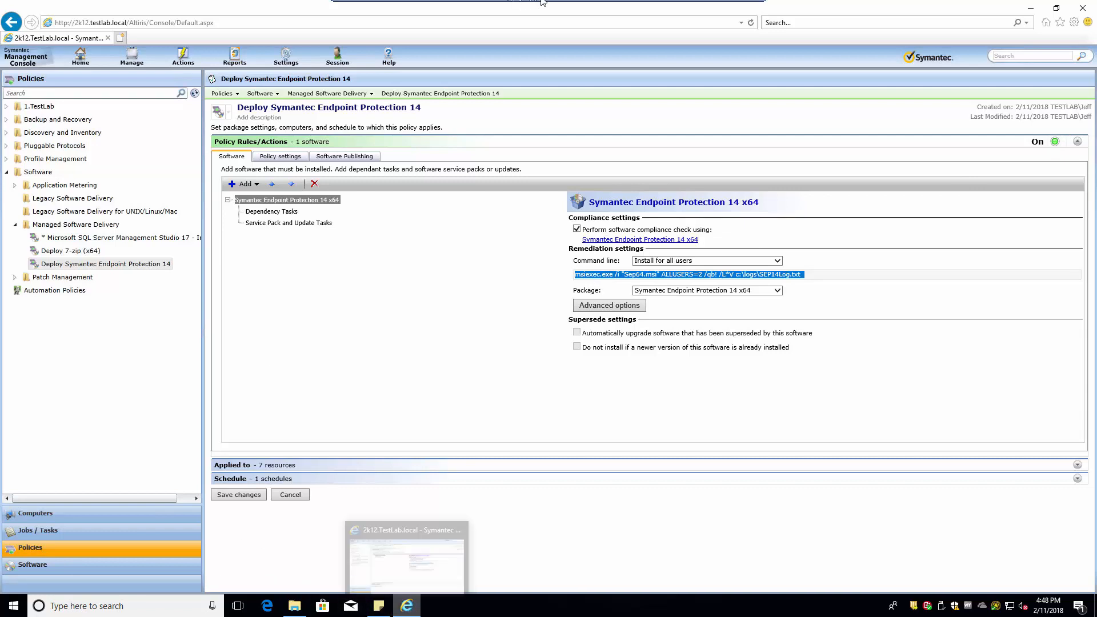
# Step: Switch to the Plex virtual machine, open Symantec Endpoint Protection there and allow it to make changes to the device
pyautogui.moveTo(682, 11)
pyautogui.click(751, 8)
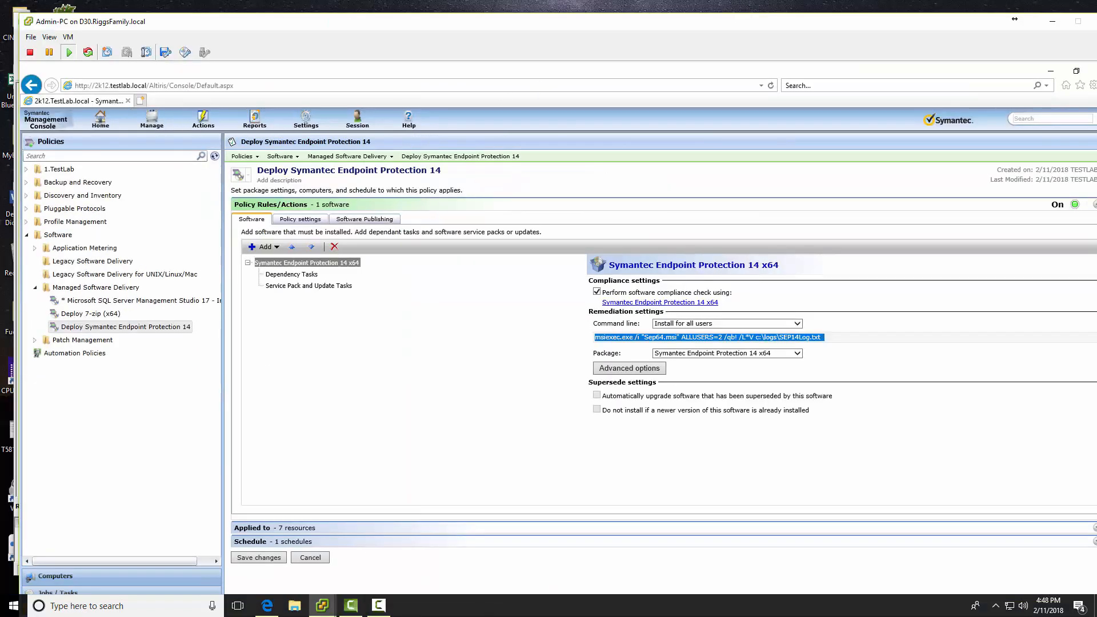
pyautogui.click(323, 606)
pyautogui.click(448, 571)
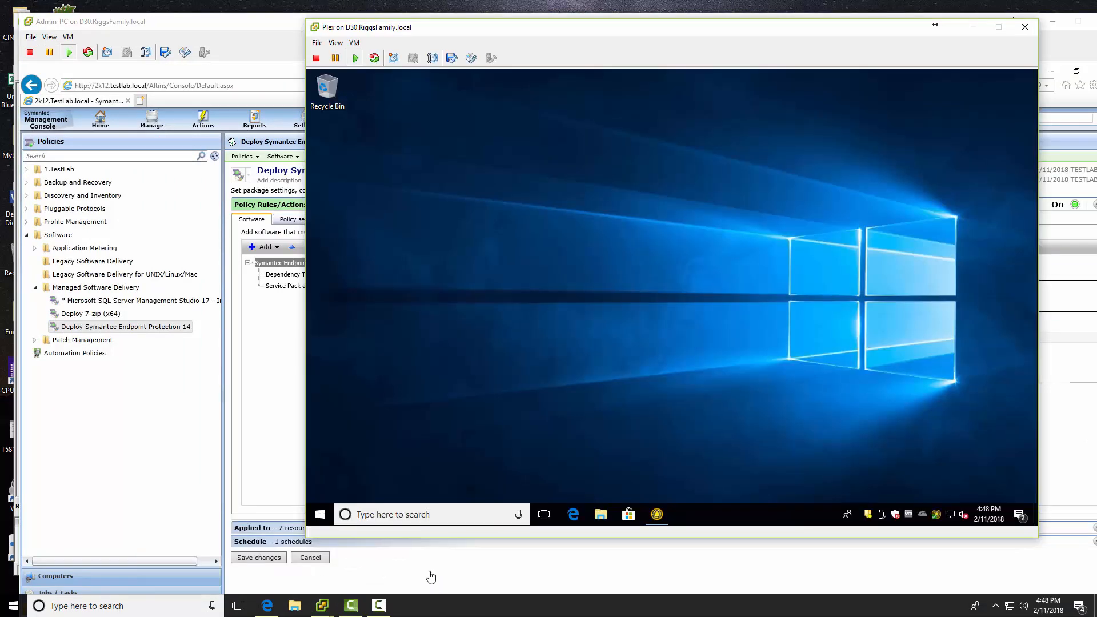
pyautogui.rightClick(869, 515)
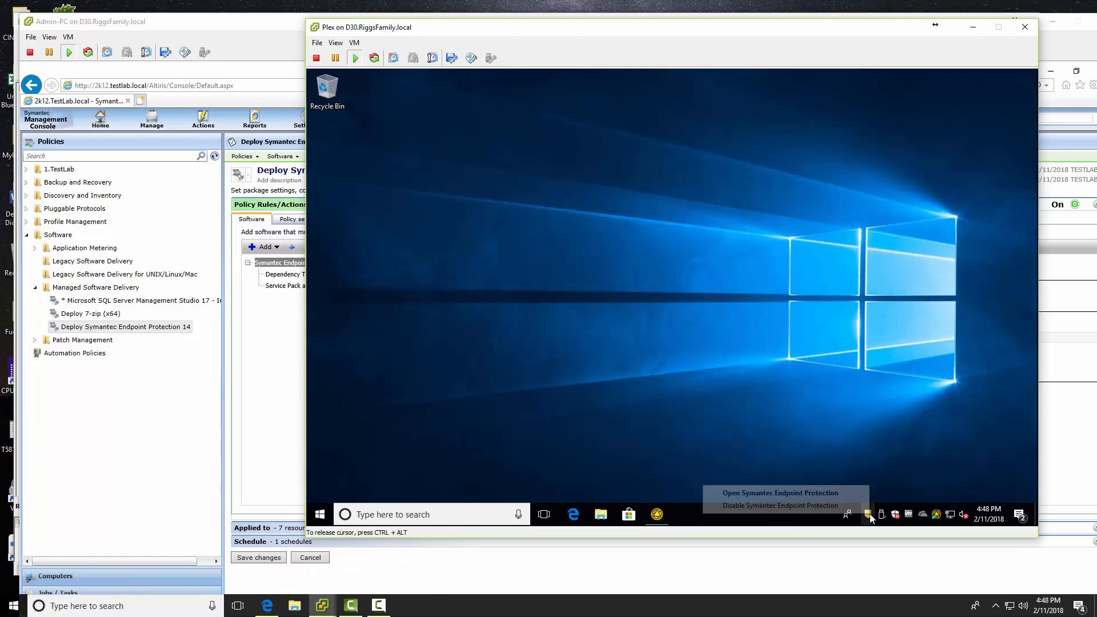
pyautogui.click(785, 492)
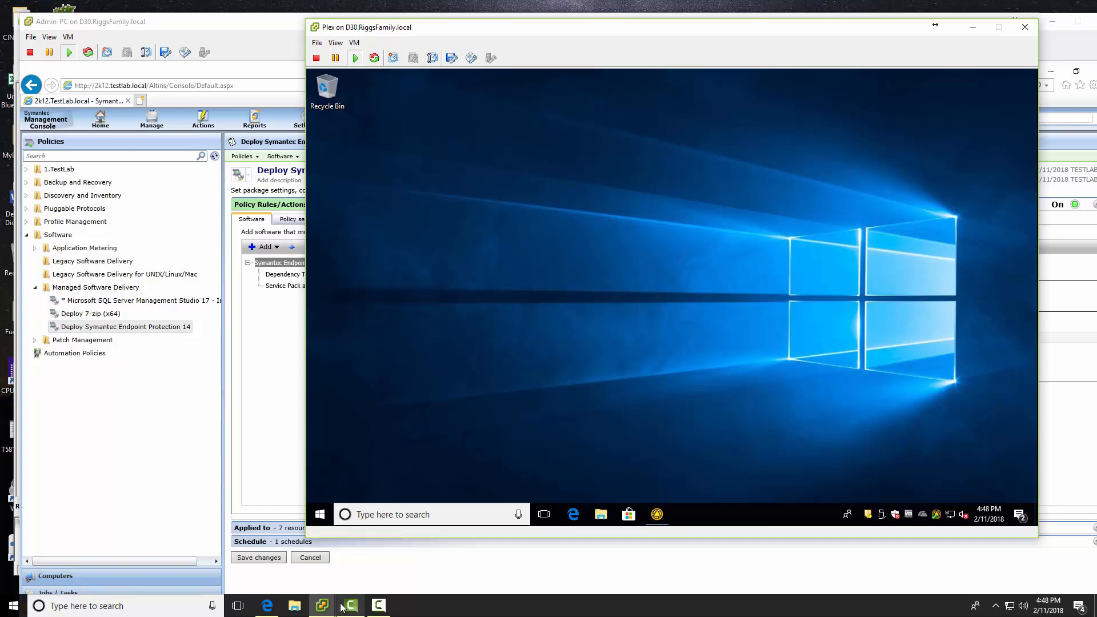
pyautogui.moveTo(323, 604)
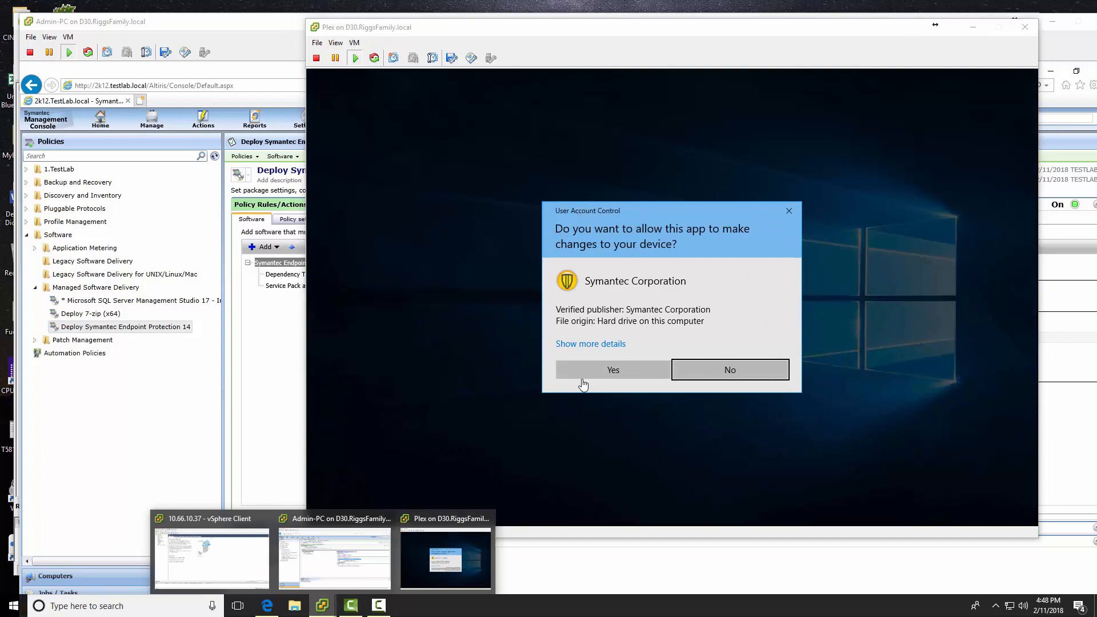
pyautogui.click(612, 370)
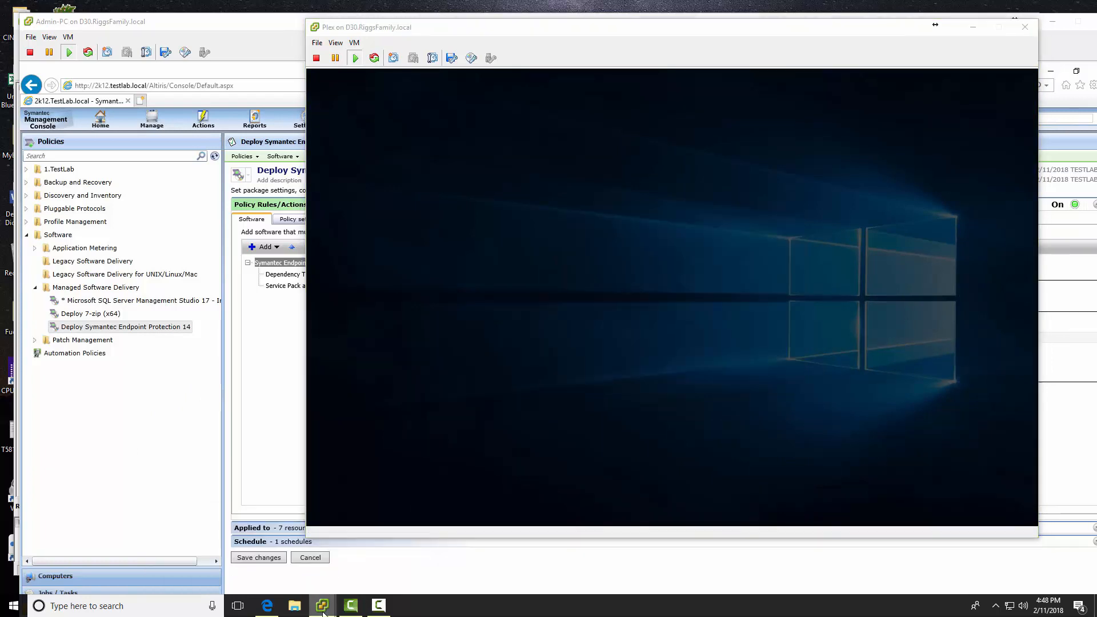
# Step: Open the Emby virtual machine's console from the vSphere Client and close its command prompt window
pyautogui.moveTo(324, 611)
pyautogui.click(233, 566)
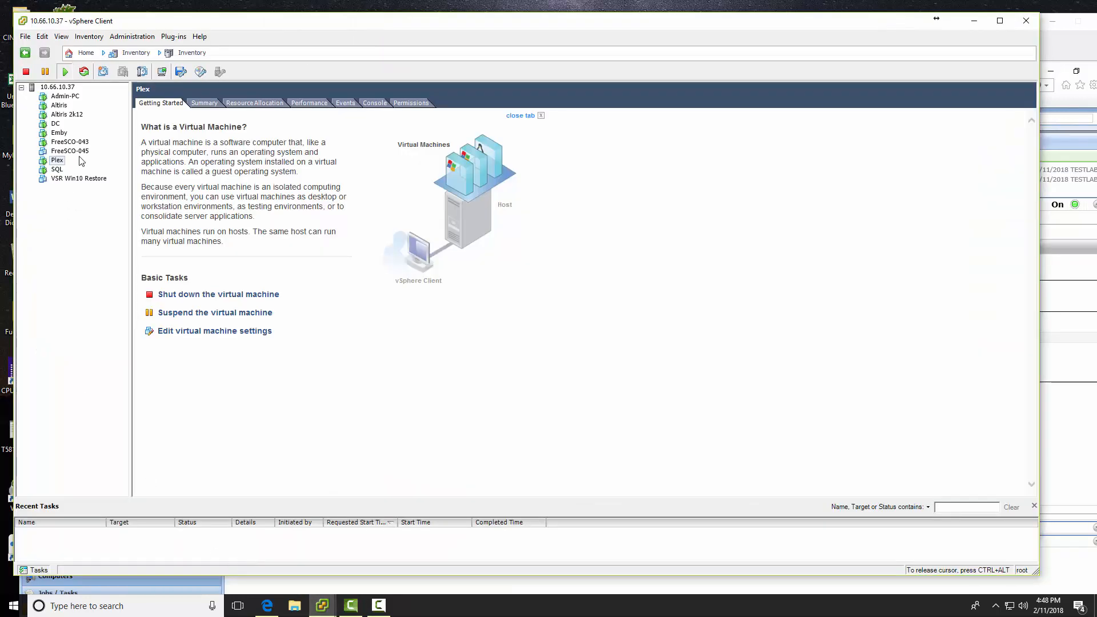
pyautogui.click(59, 133)
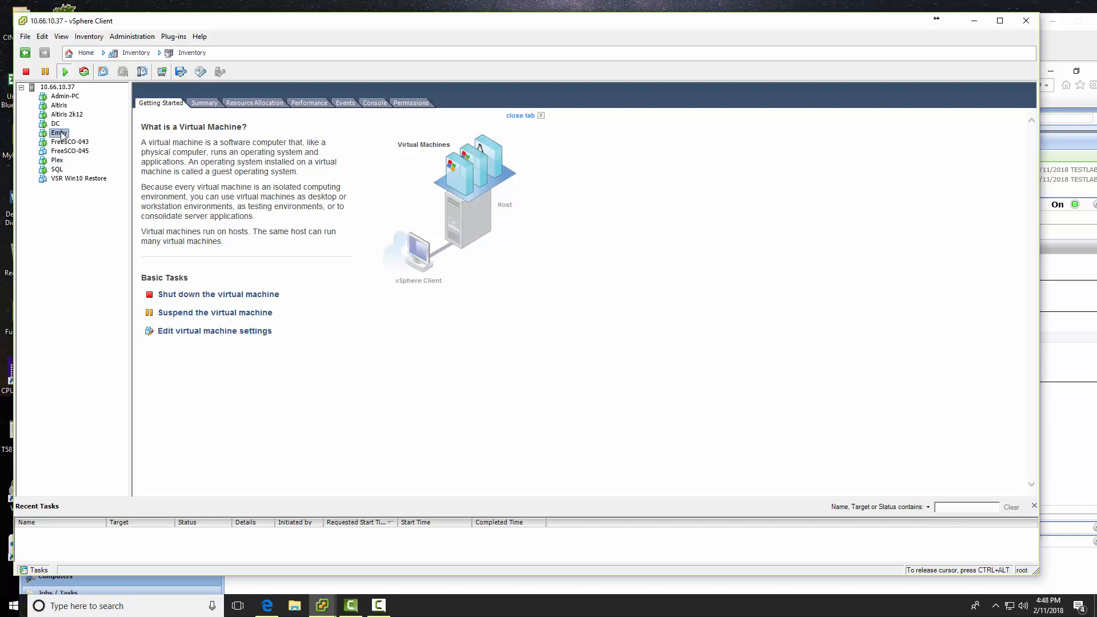
pyautogui.click(163, 72)
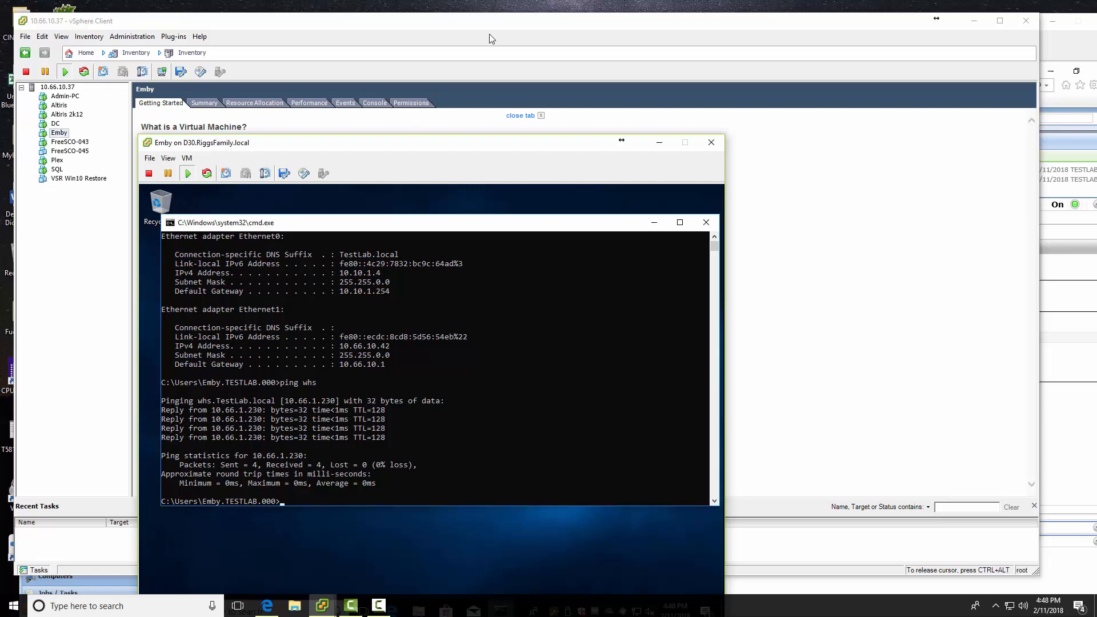
pyautogui.moveTo(440, 147); pyautogui.dragTo(364, 36)
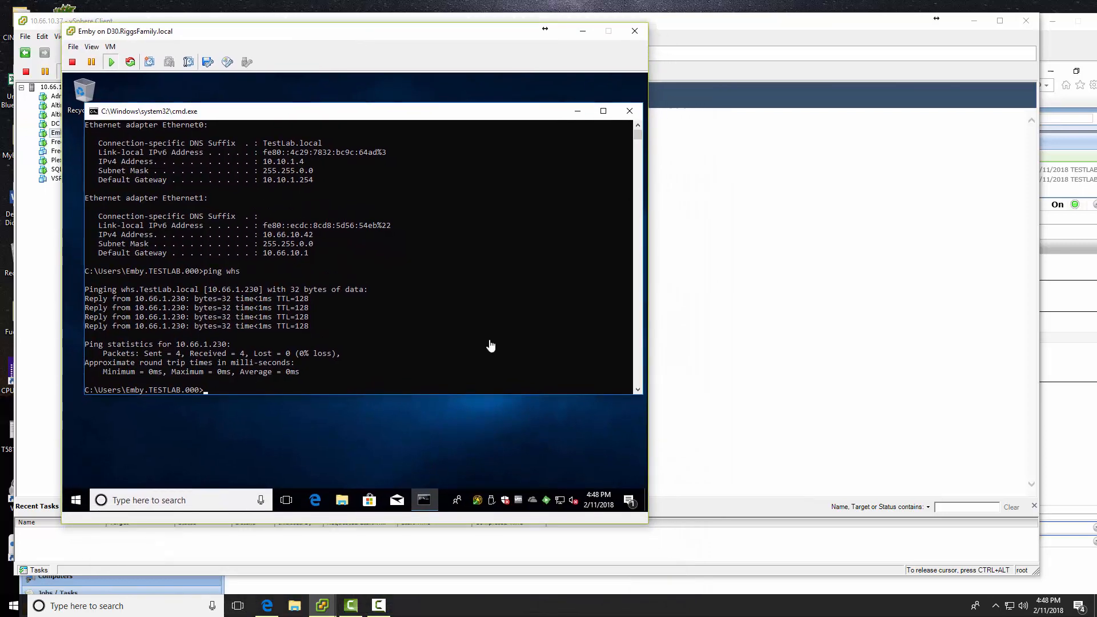
pyautogui.click(630, 112)
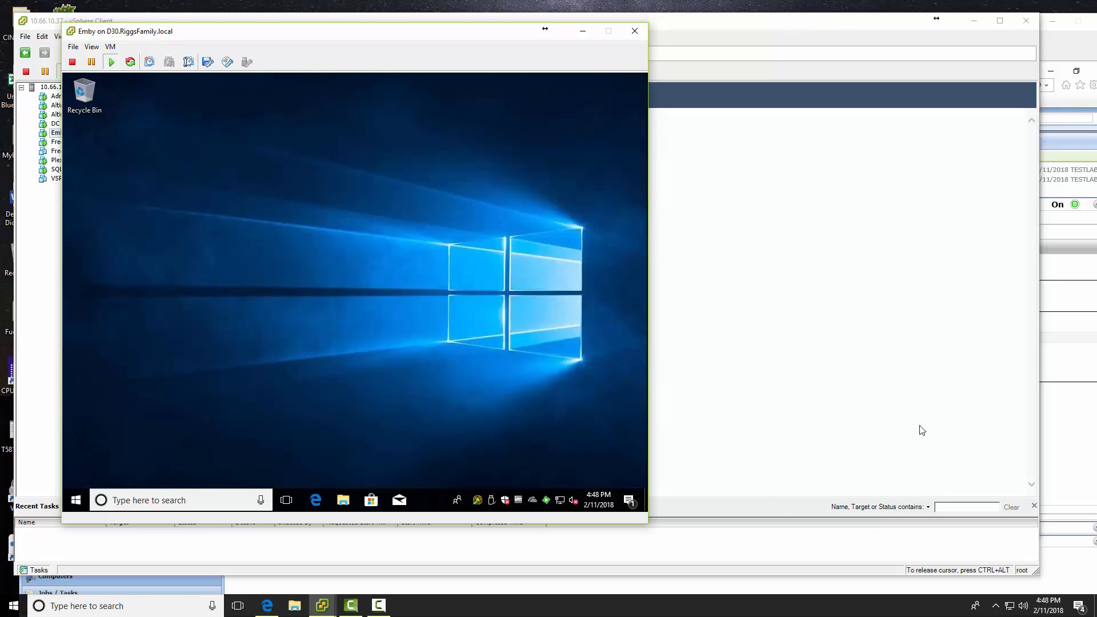
# Step: Check the Plex virtual machine's console and open the Symantec Management Agent on the Emby virtual machine
pyautogui.click(322, 605)
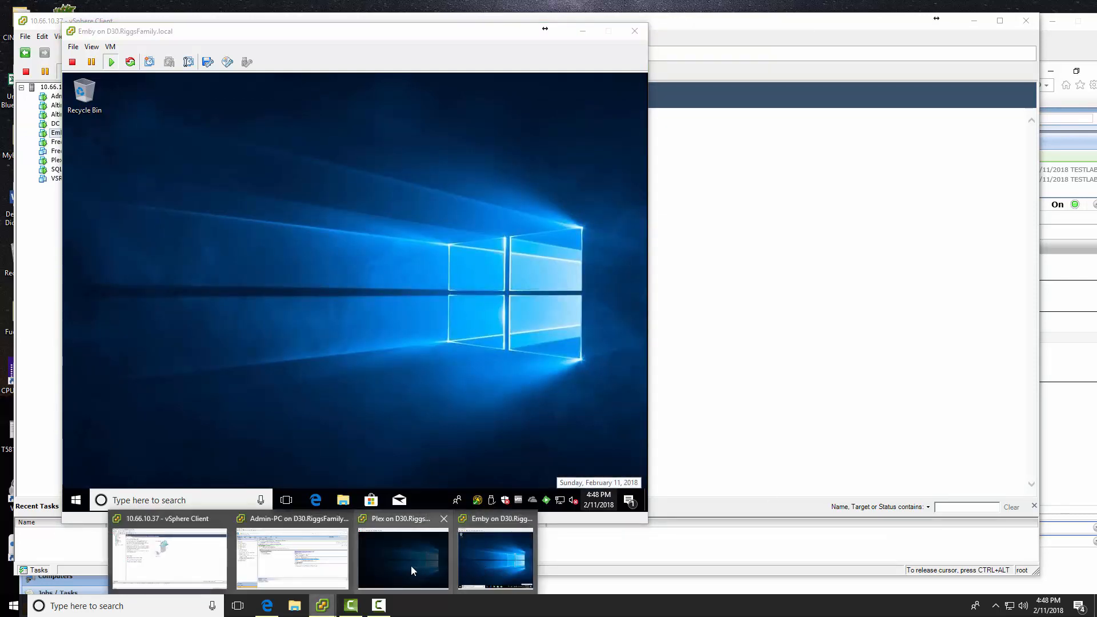
pyautogui.click(411, 570)
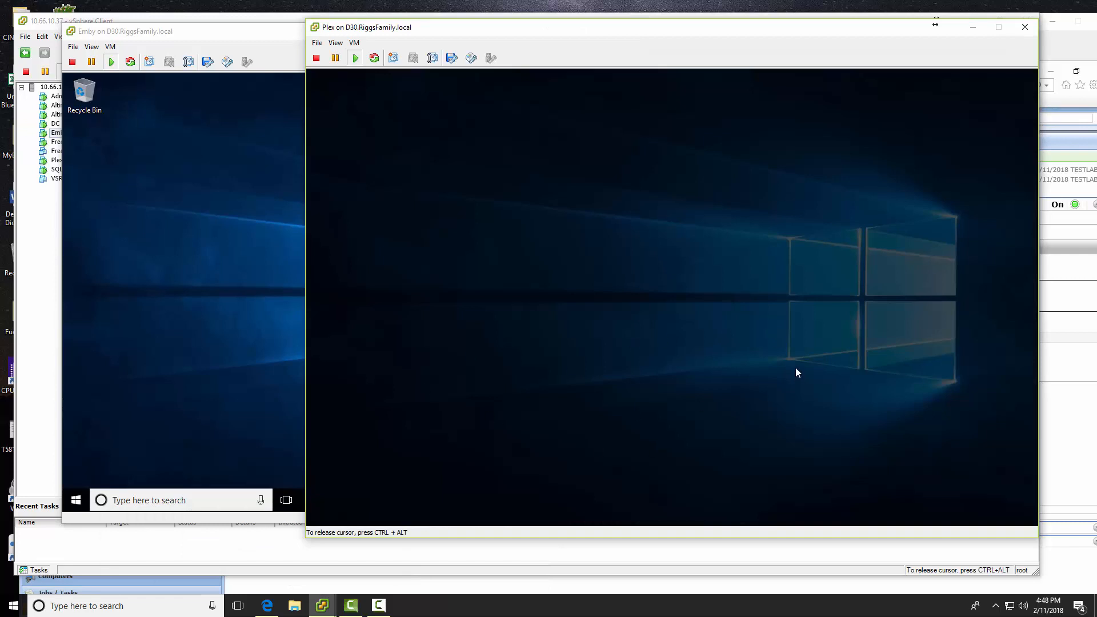
pyautogui.click(259, 317)
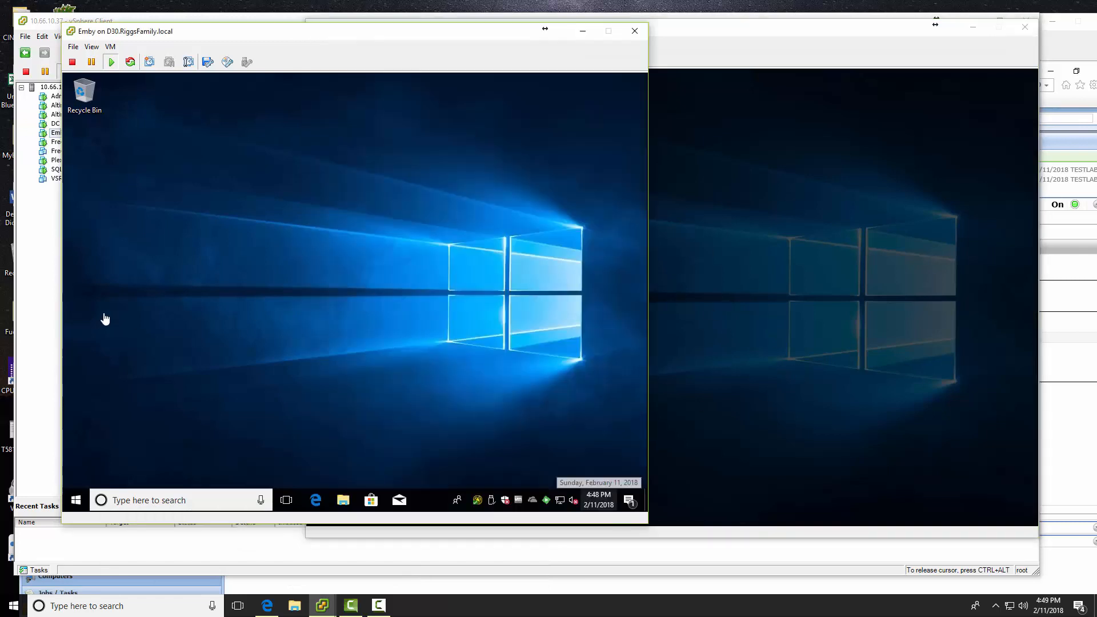
pyautogui.rightClick(478, 500)
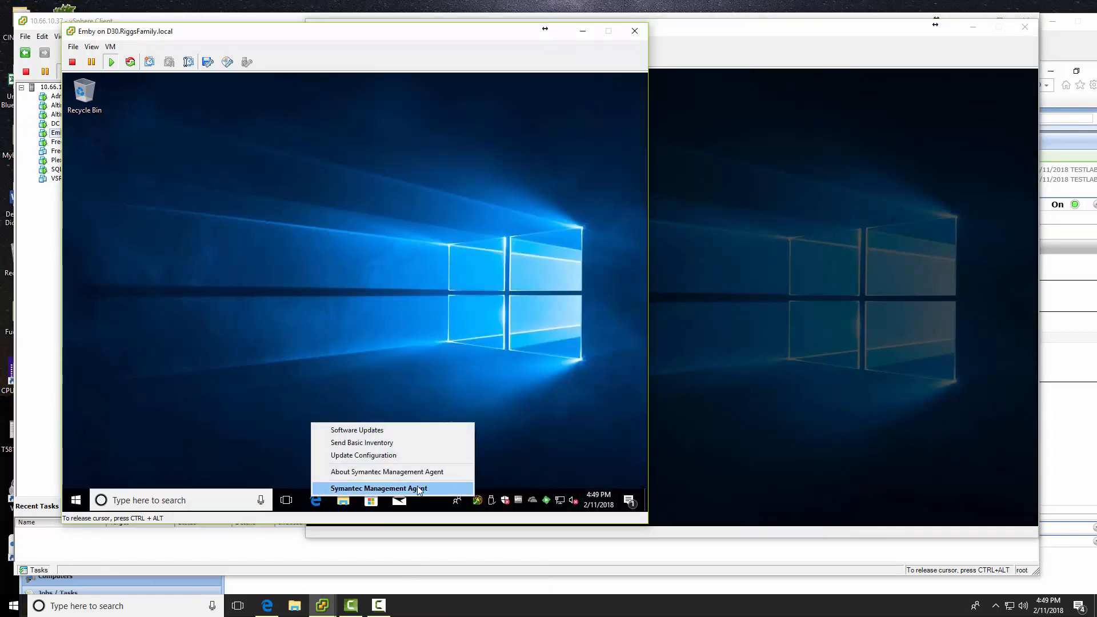
pyautogui.click(377, 489)
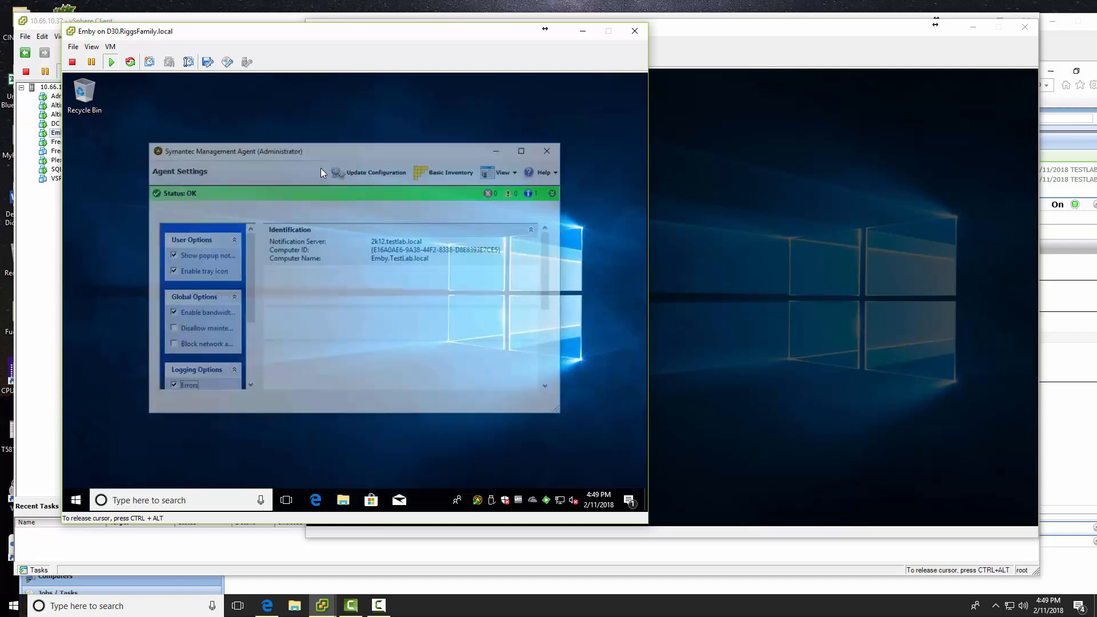